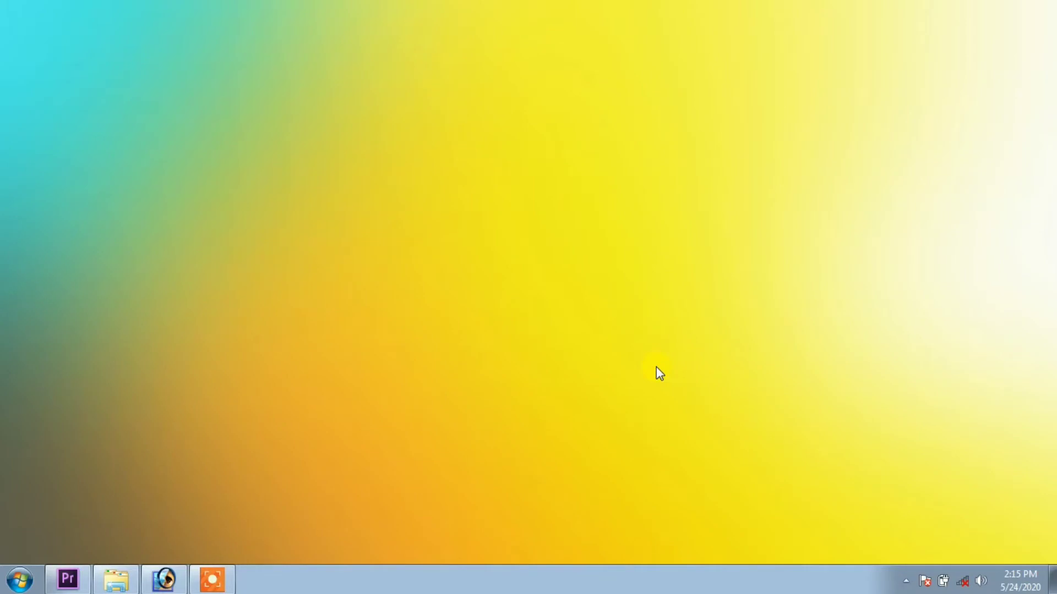
- Select Untitled-1 in the Cinematic Advertisment pictures folder and view it in Photoshop
left_click(116, 578)
left_click_drag(801, 331, 215, 190)
left_click(670, 198)
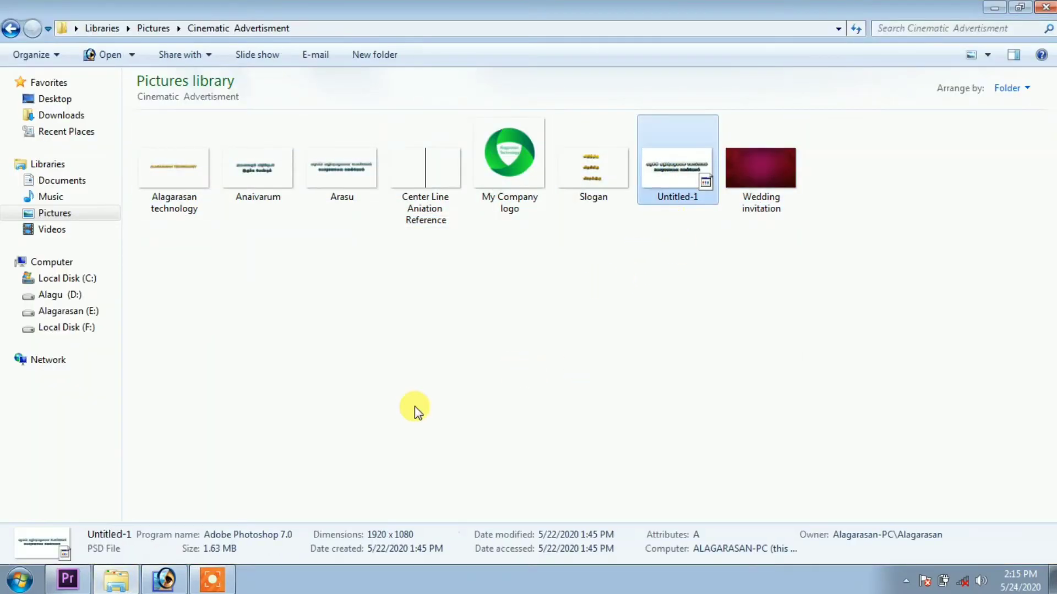
left_click(163, 578)
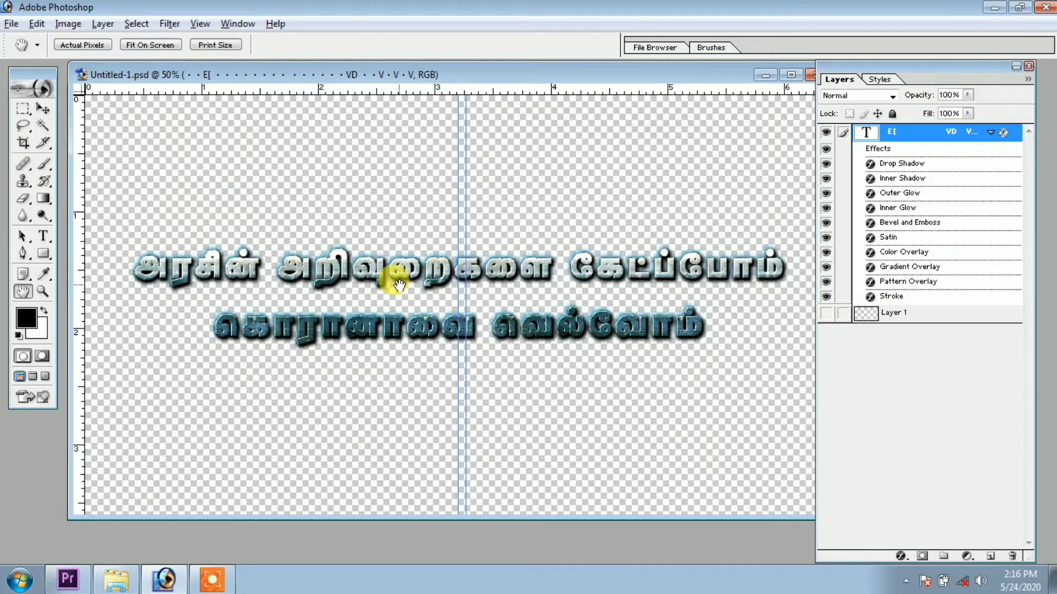
- Try clearing the Tamil text with the Type tool, then cancel to restore the original
key("v")
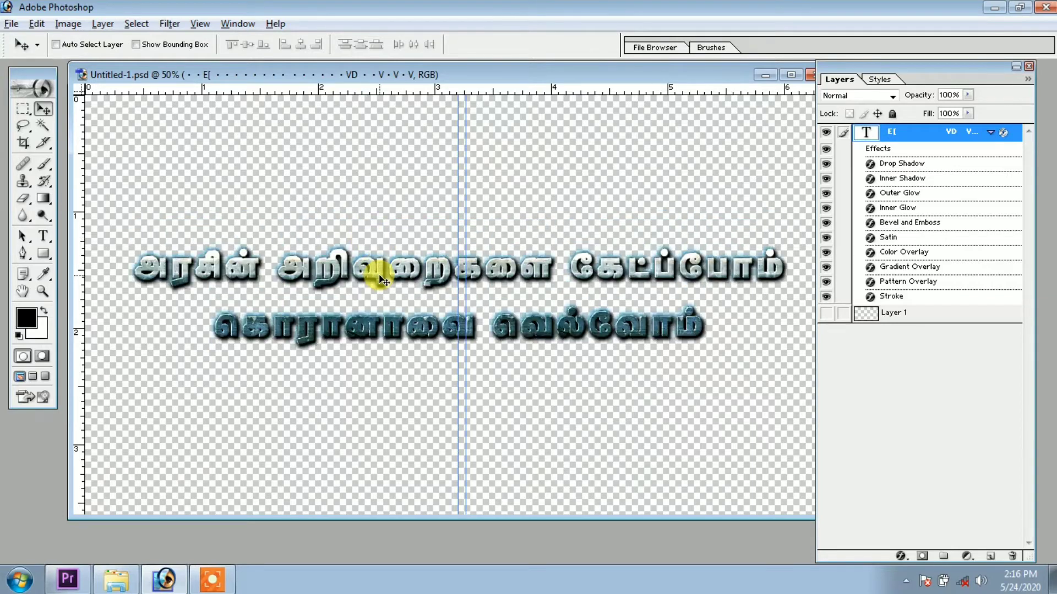
key("t")
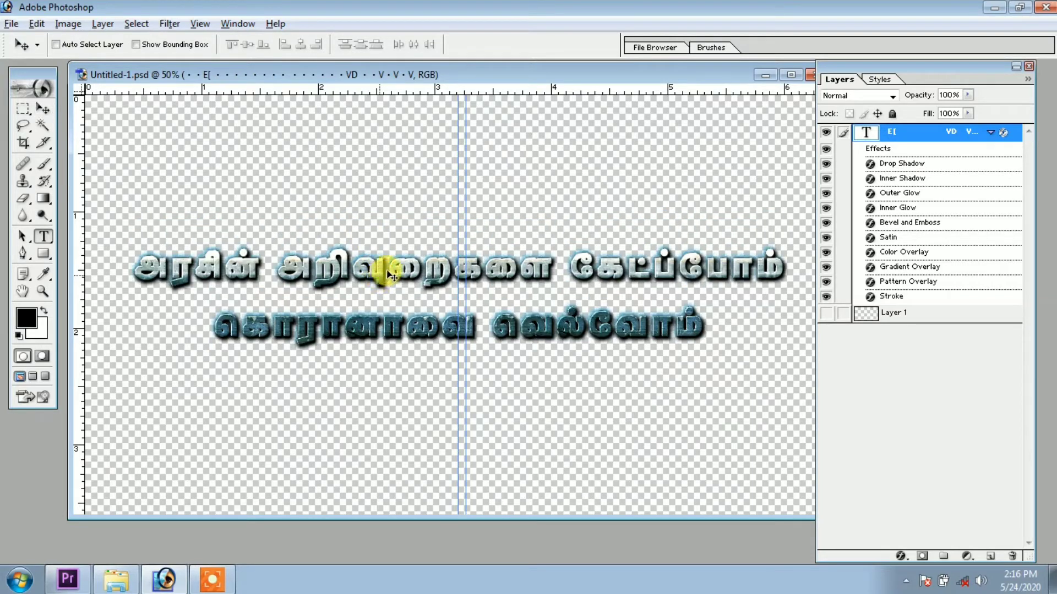
left_click(390, 268)
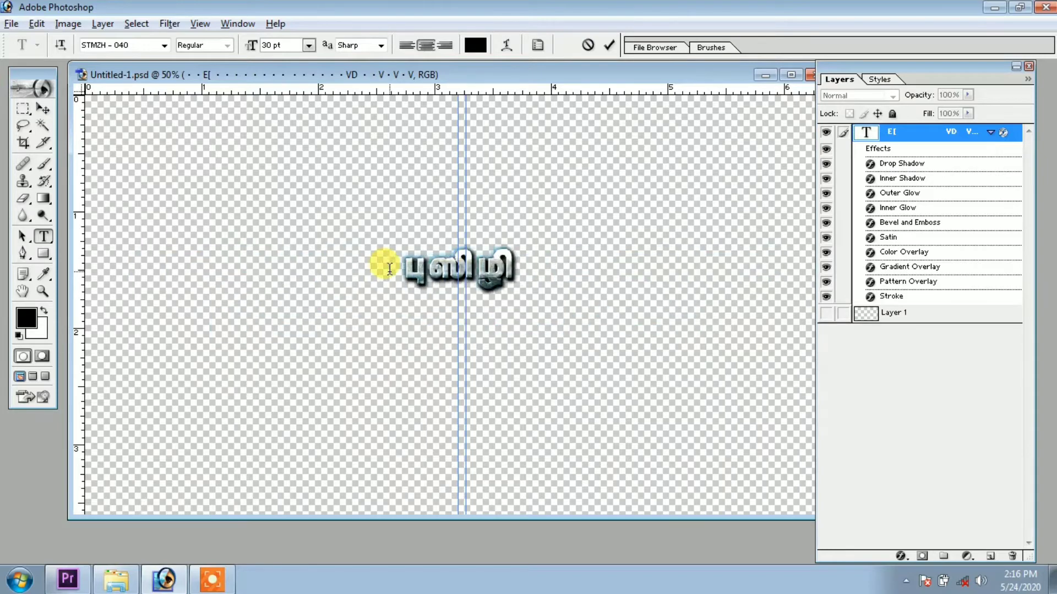
key("ctrl+a")
key("BackSpace")
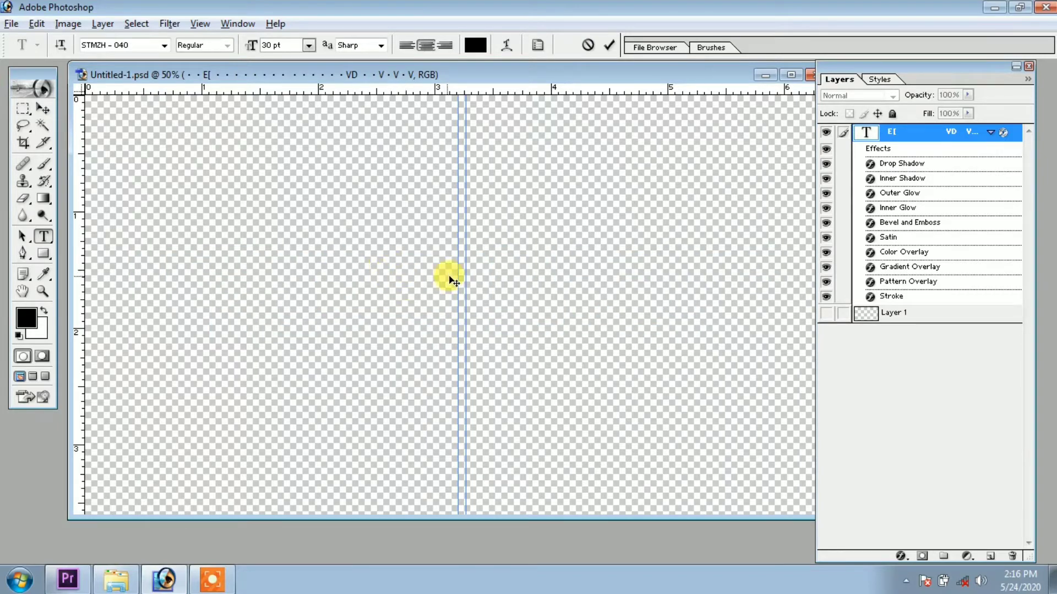
left_click(589, 45)
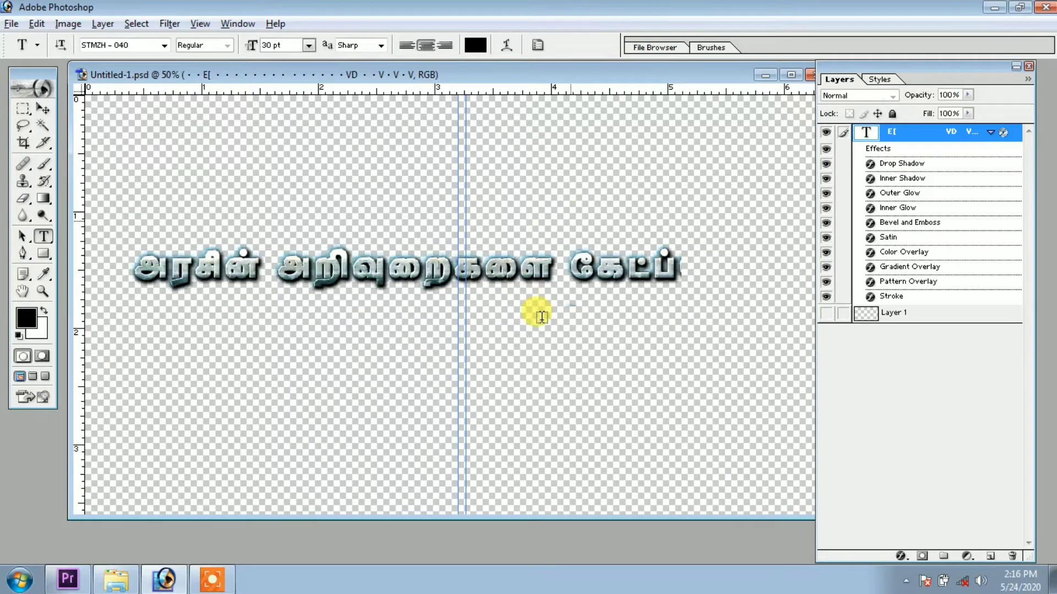
- Nudge the two-line Tamil text up, left and down with the Move tool
key("v")
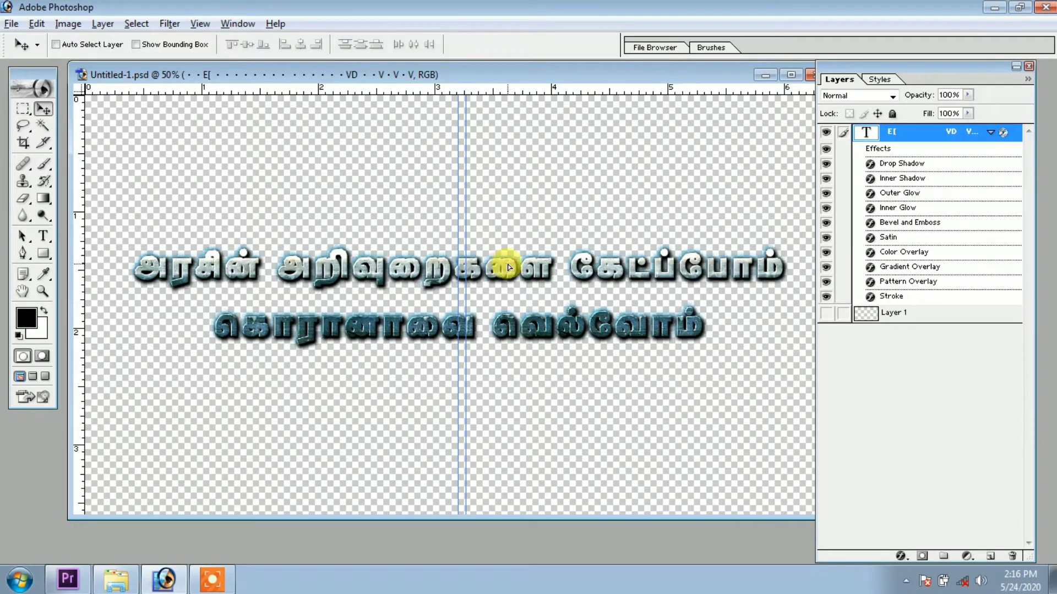
key("shift+Up")
key("shift+Up")
key("shift+Up")
key("shift+Left")
key("shift+Left")
key("shift+Left")
key("shift+Down")
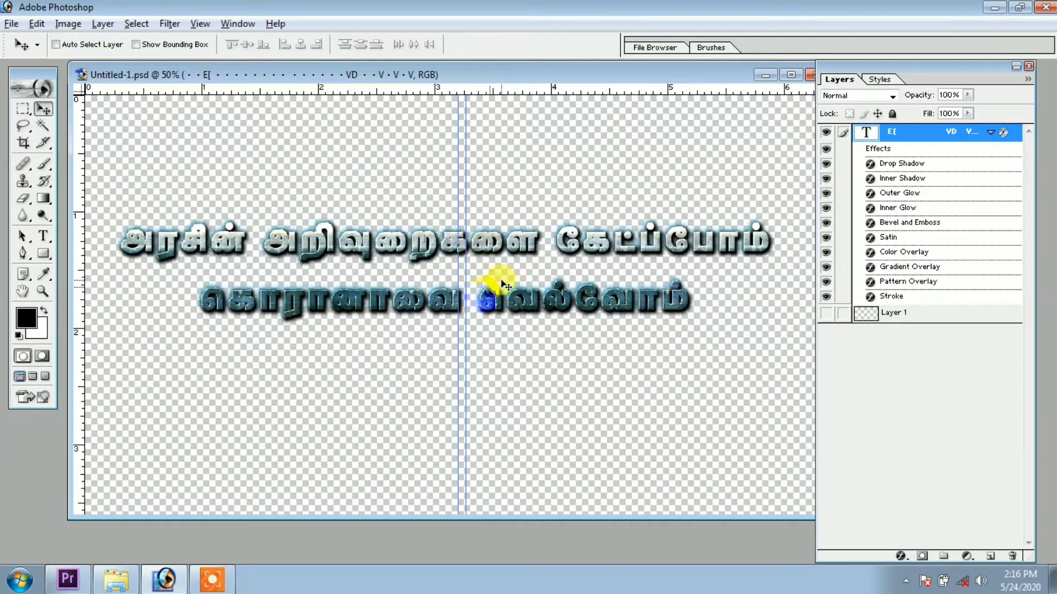
- Close Untitled-1 without saving and return to the Explorer folder
left_click_drag(608, 75, 514, 85)
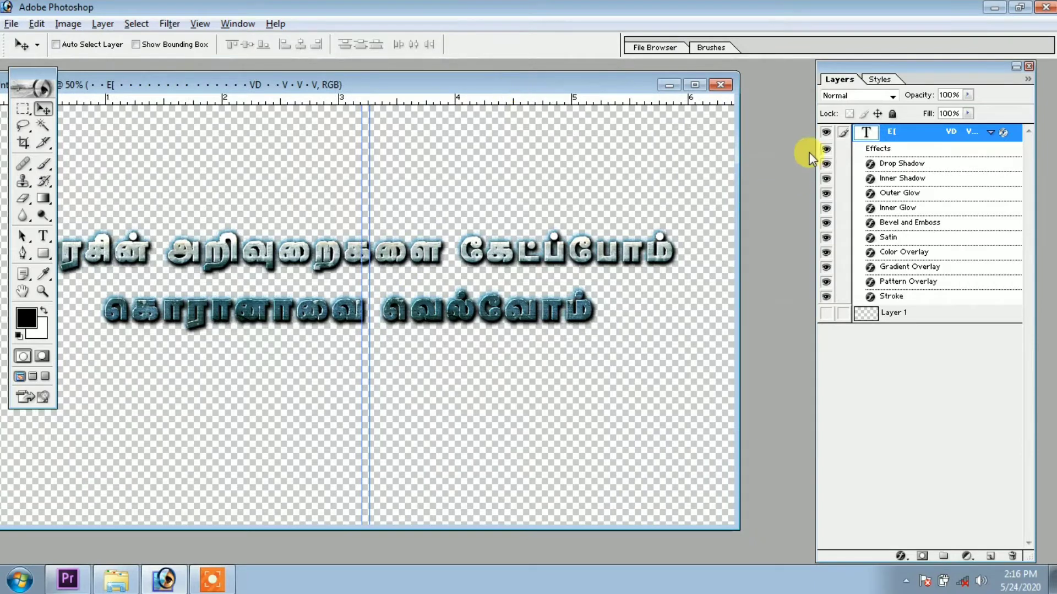
left_click(721, 84)
left_click(520, 231)
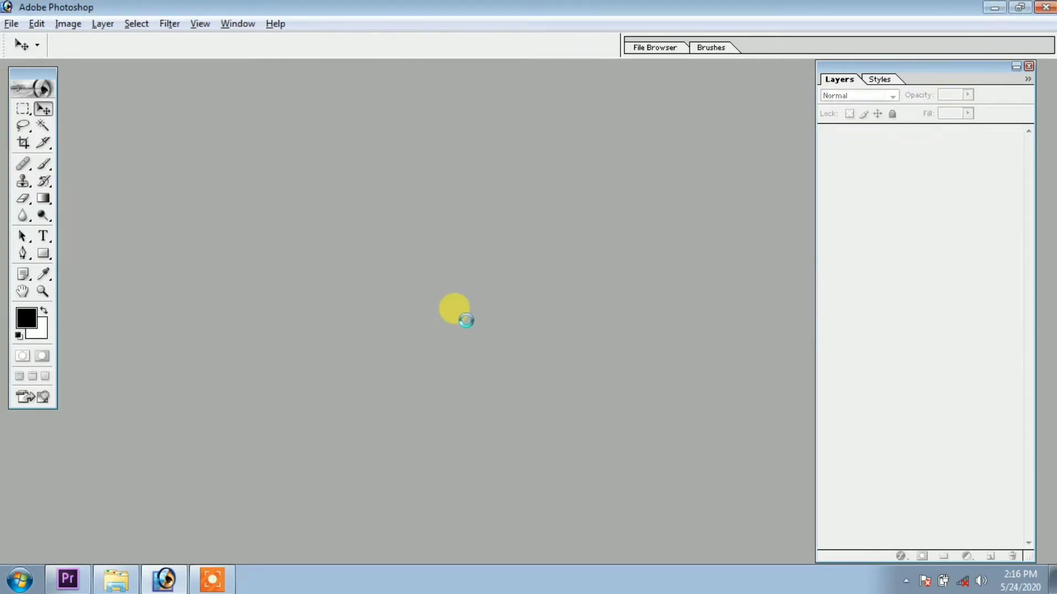
left_click(116, 578)
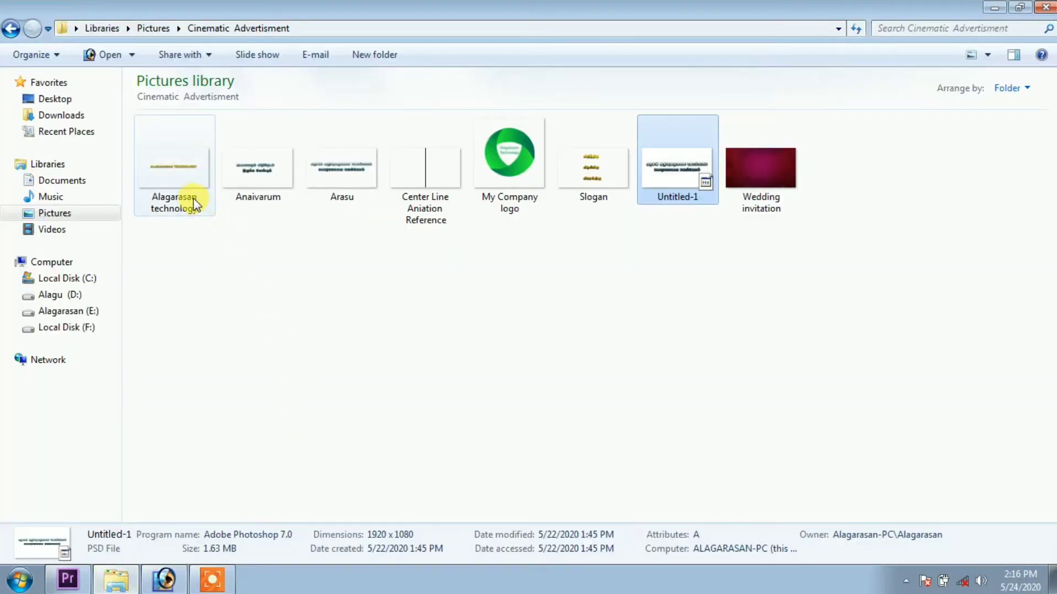
left_click(193, 198)
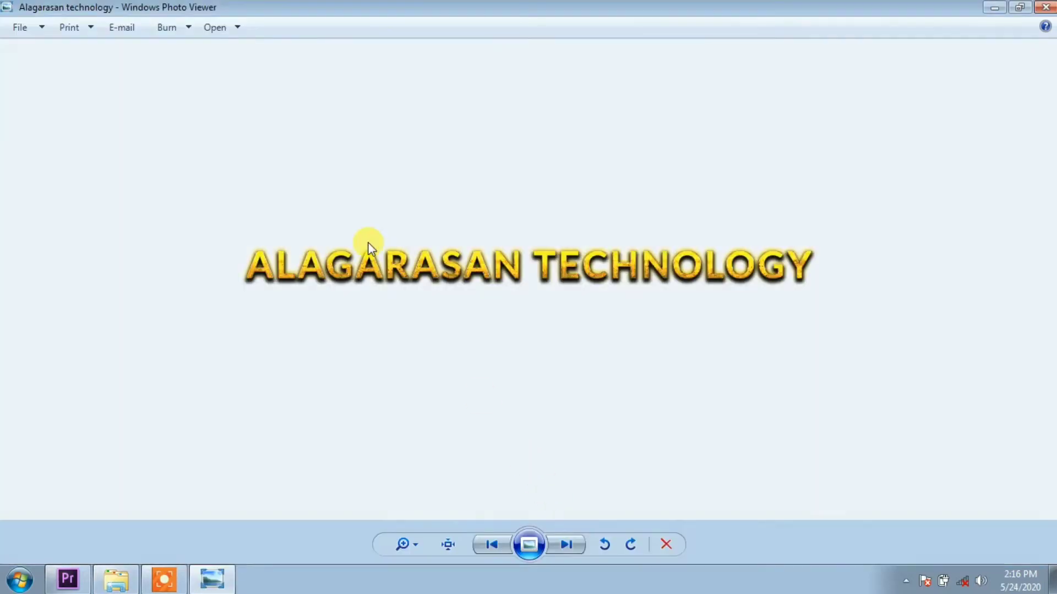
scroll(374, 253, "up", 2)
scroll(384, 267, "down", 2)
left_click(563, 542)
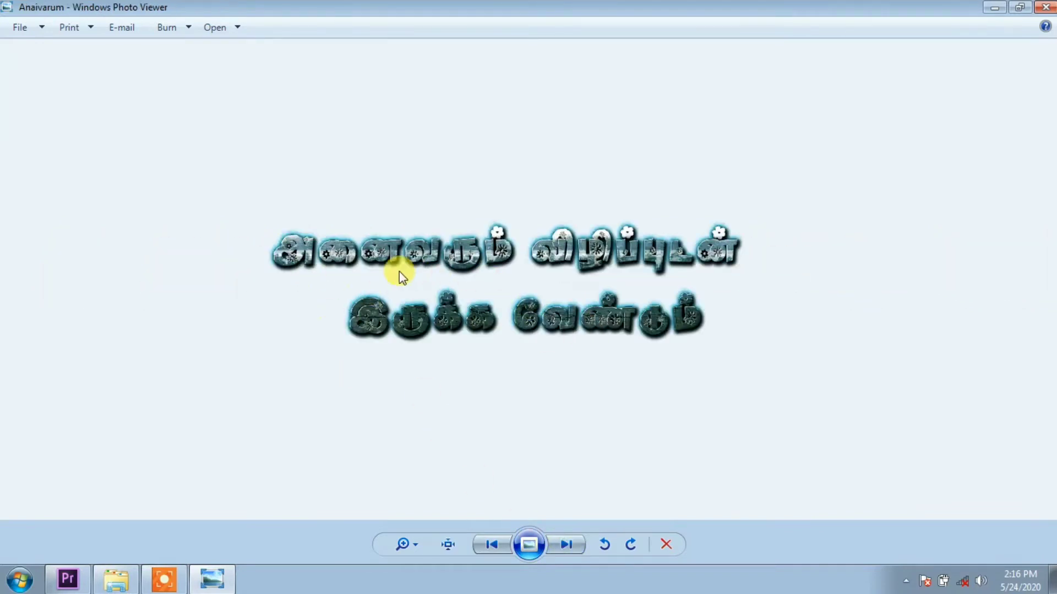
left_click(566, 546)
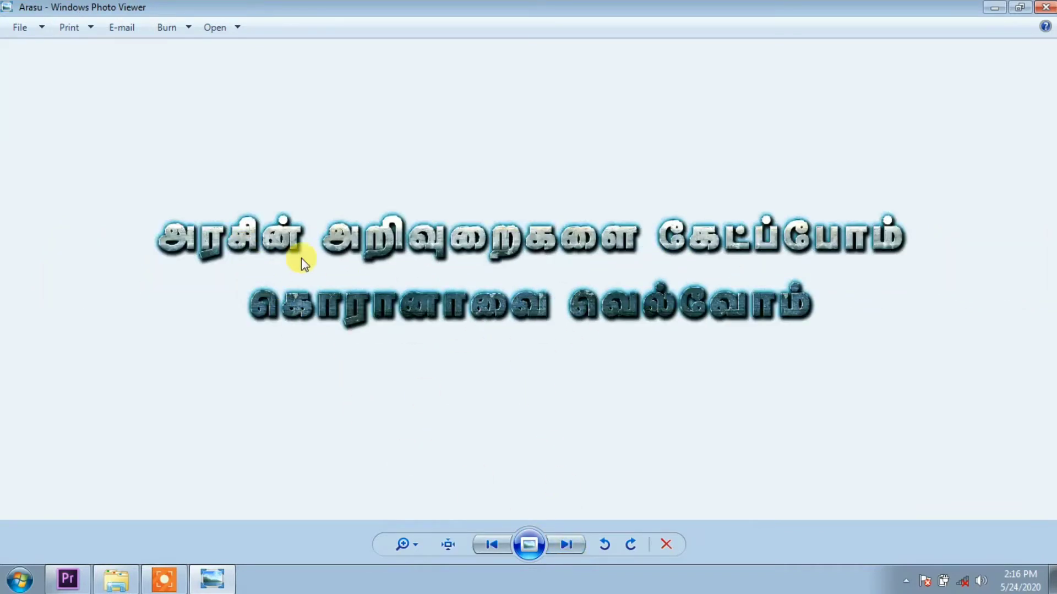
left_click(567, 543)
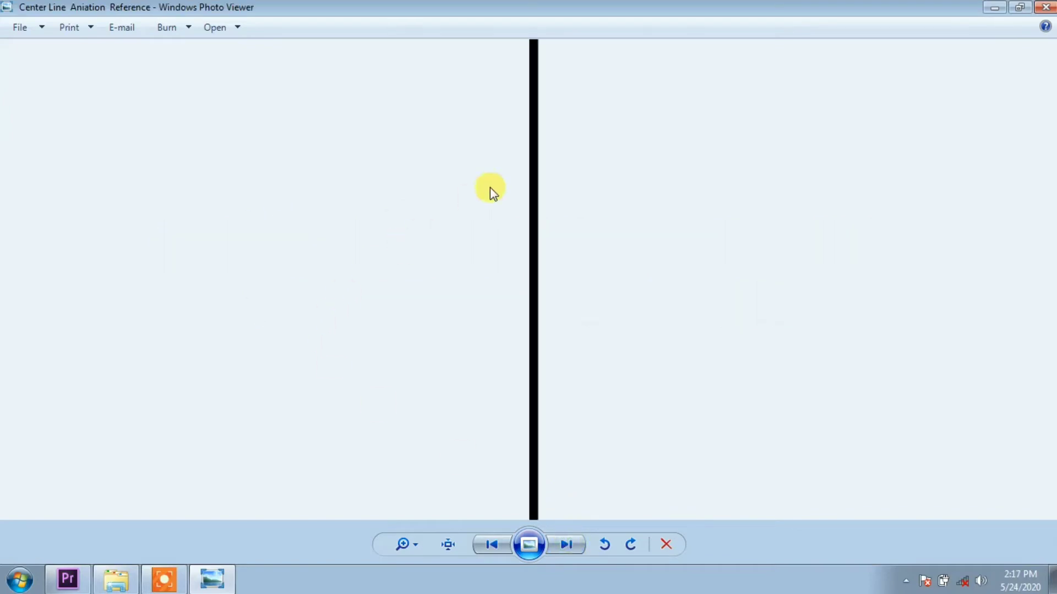
left_click(564, 545)
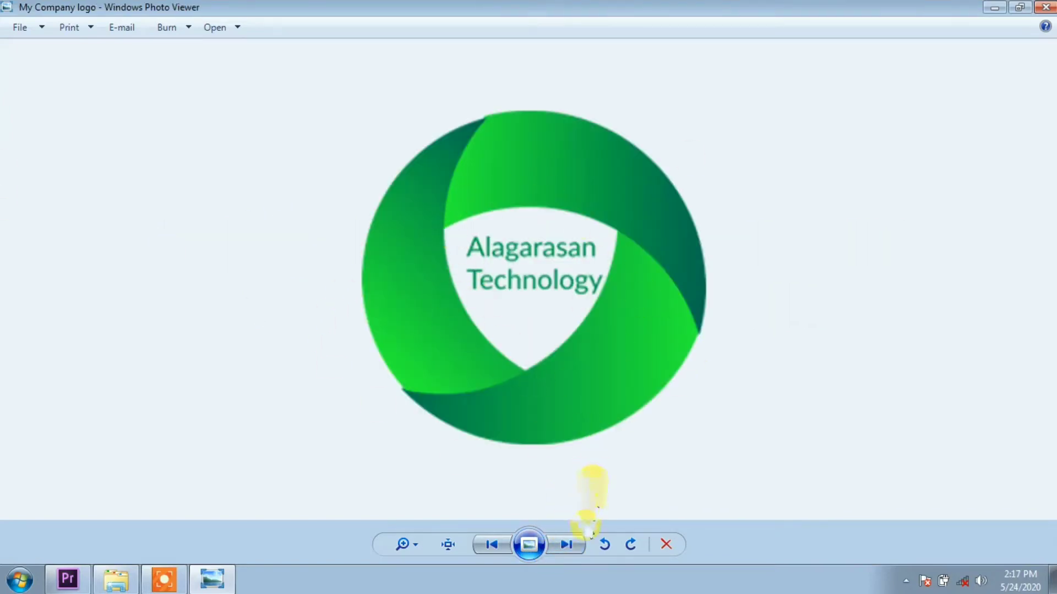
left_click(567, 545)
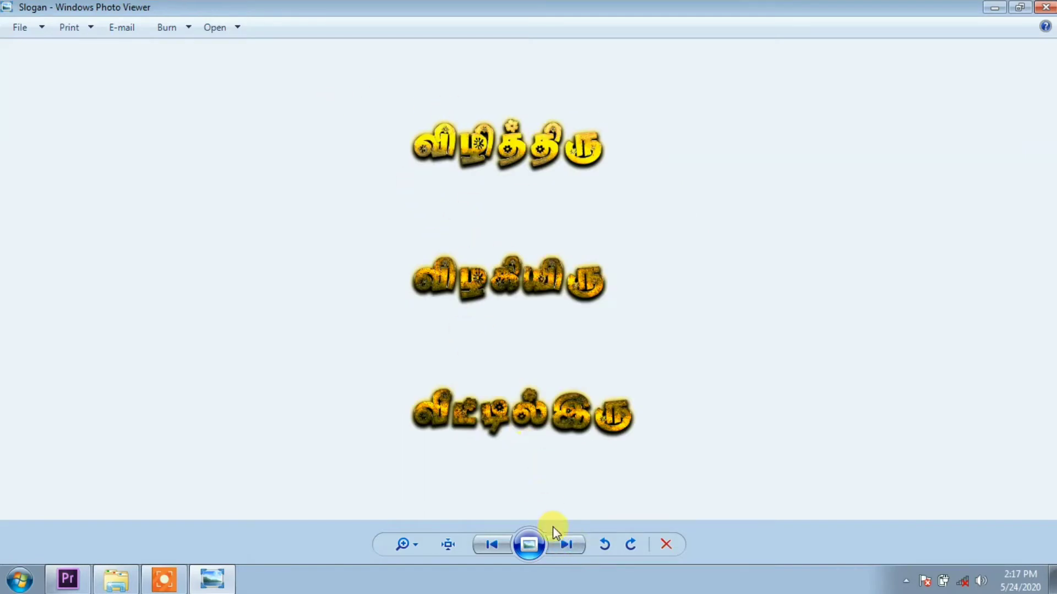
left_click(568, 544)
left_click(568, 543)
left_click(568, 544)
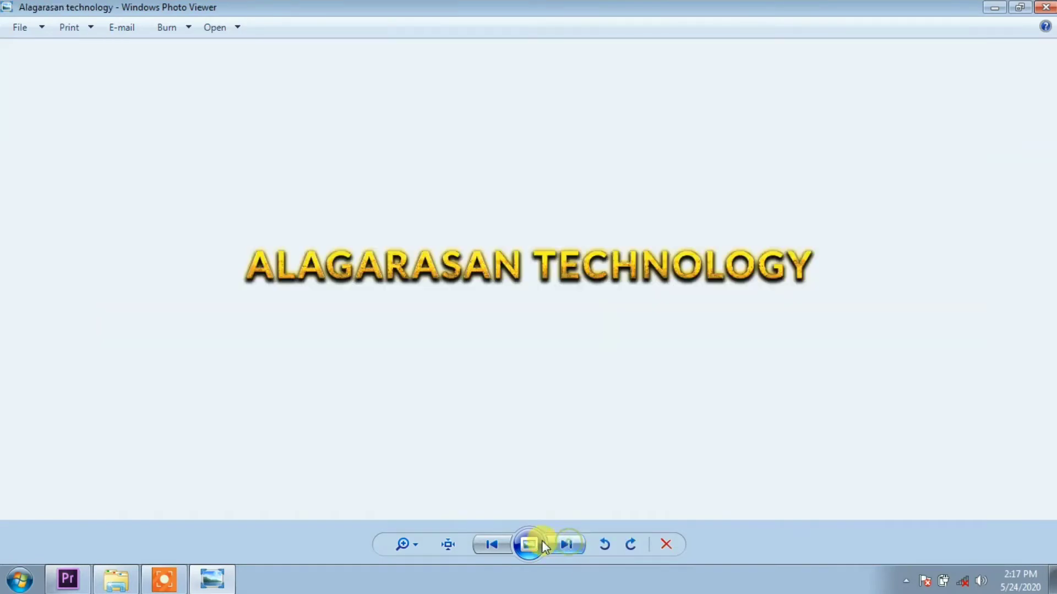
left_click(491, 544)
left_click(490, 544)
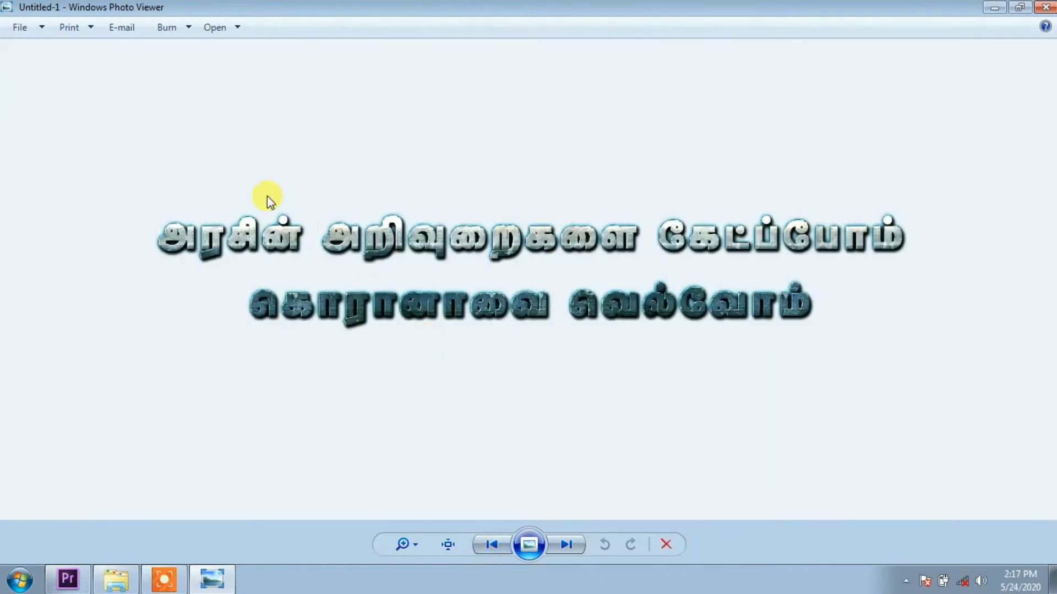
left_click(1045, 7)
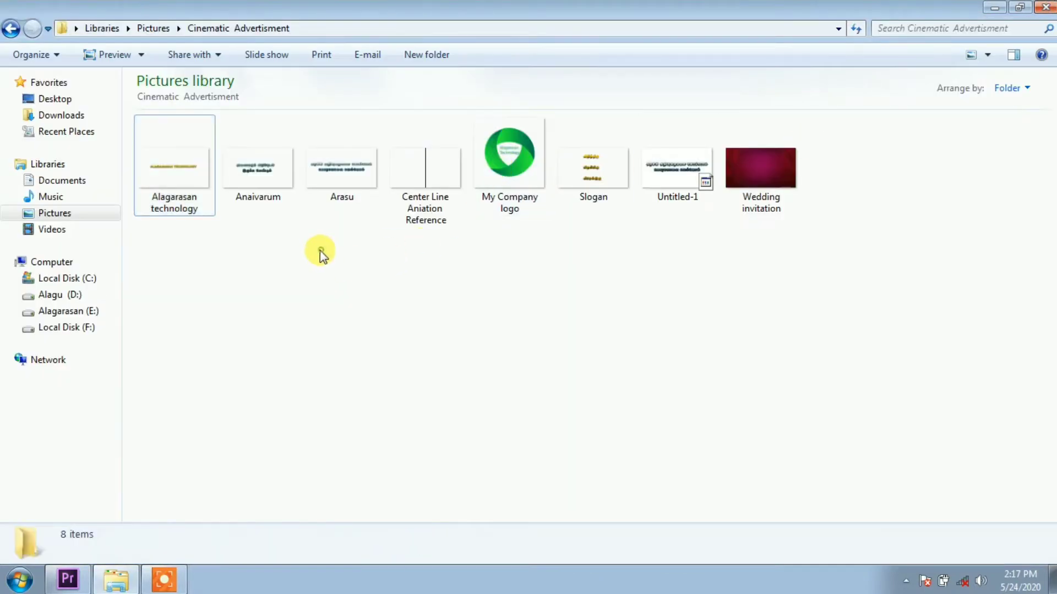
- Select Alagarasan technology through Slogan plus Wedding invitation, then switch to Premiere Pro
left_click(252, 169)
left_click(169, 192)
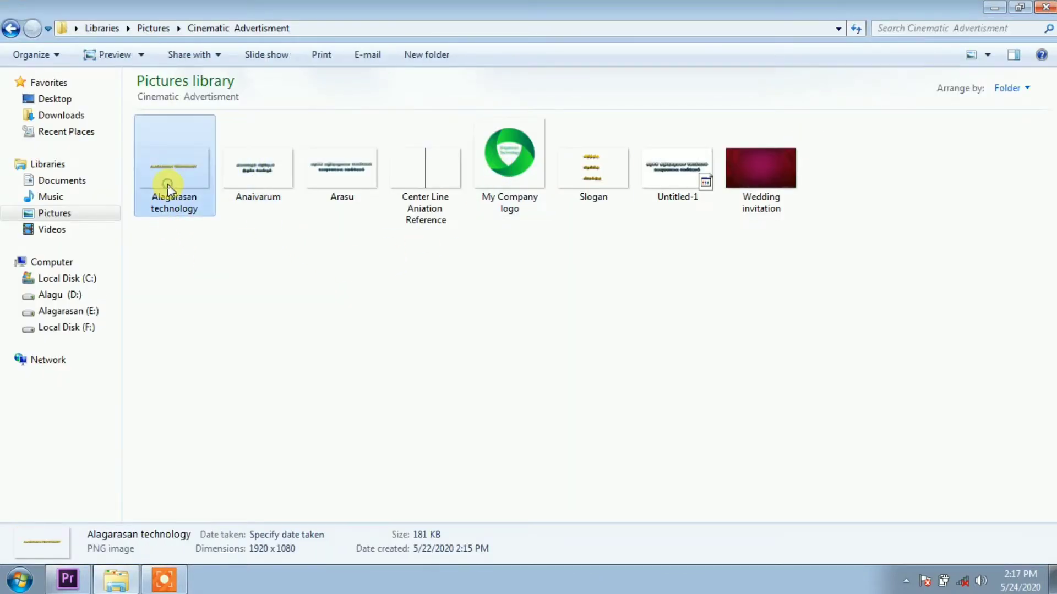
left_click(583, 184, "shift")
left_click(735, 174, "ctrl")
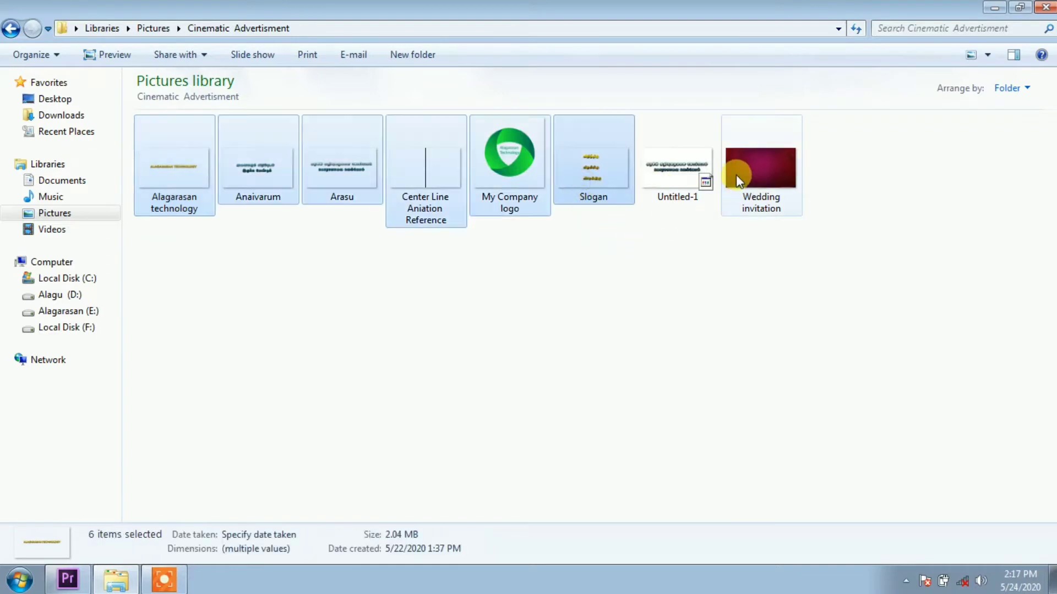
left_click(77, 578)
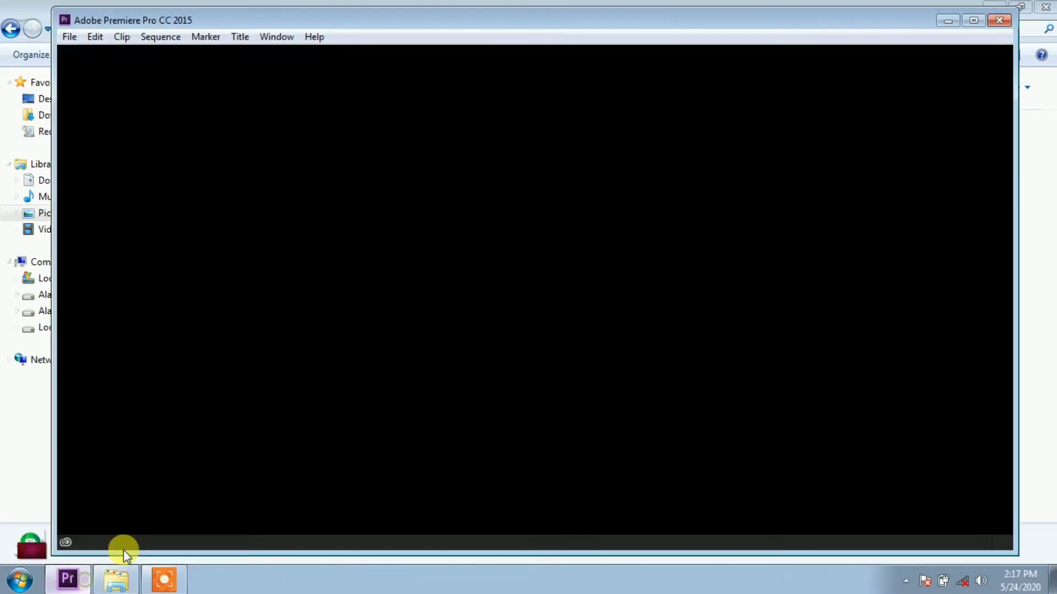
- Create a new project named 'Corona Awarness Advertisment' from File > New > Project
left_click(66, 38)
mouse_move(93, 54)
left_click(414, 66)
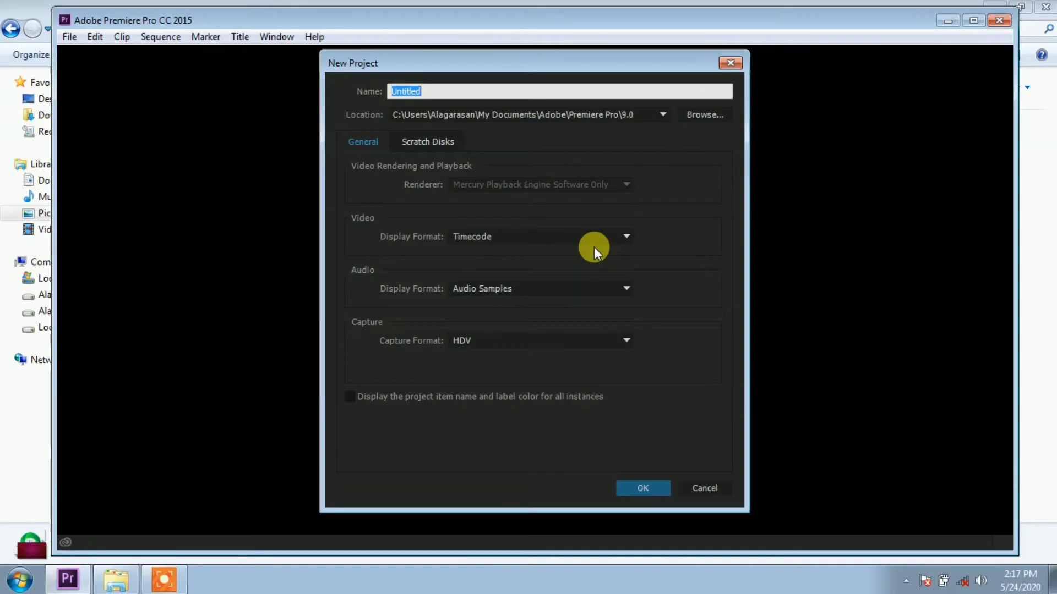
type("Corona")
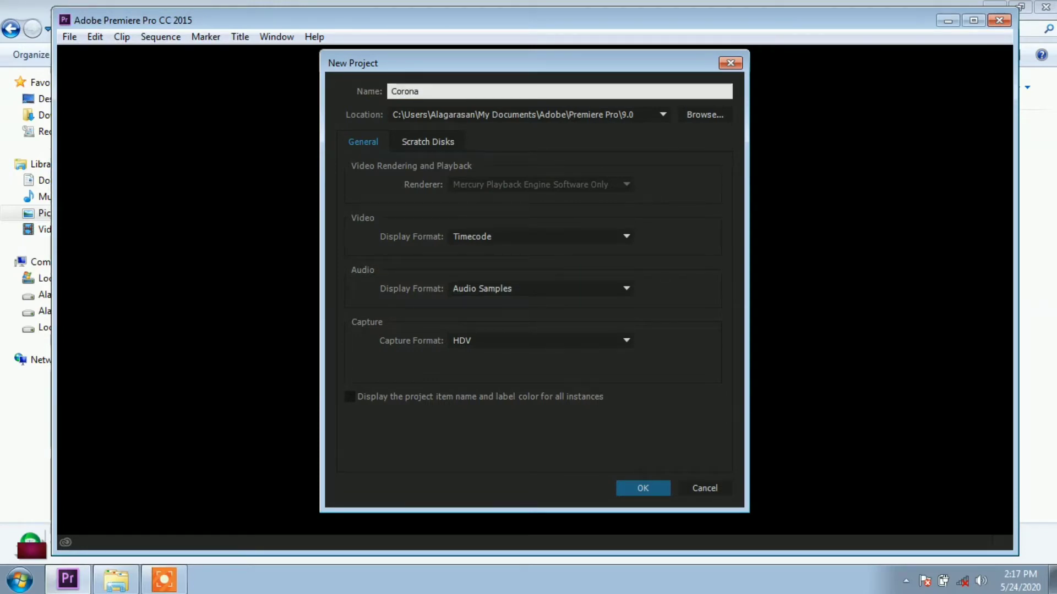
type(" Aw")
type("t")
type("ness")
type(" A")
type("ve")
type("rti")
type("sment")
key("Return")
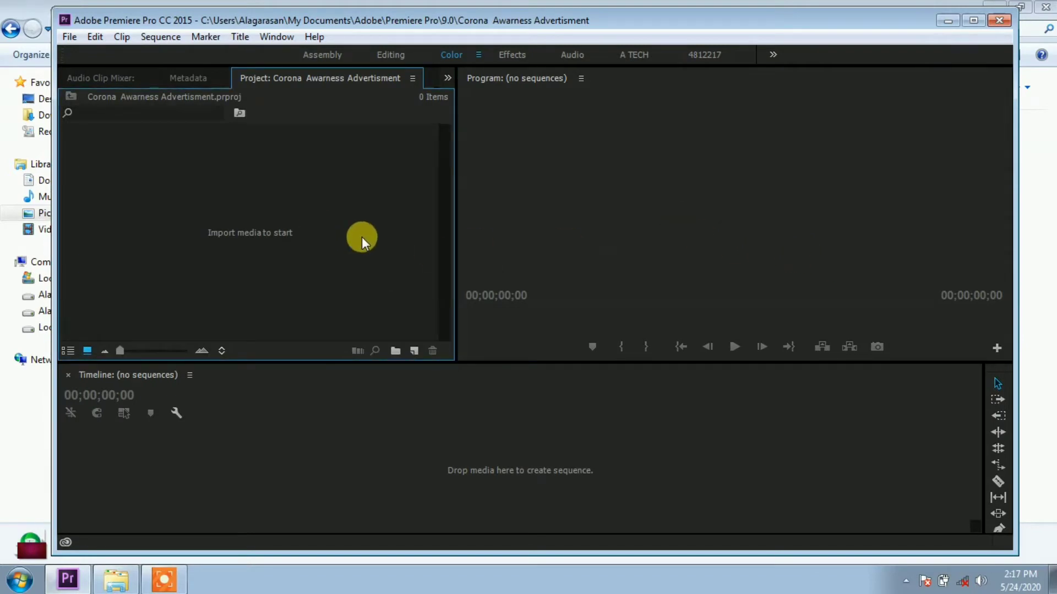
- Drag the seven selected images from Explorer into the Project panel to import them
left_click(390, 217)
key("alt+Tab")
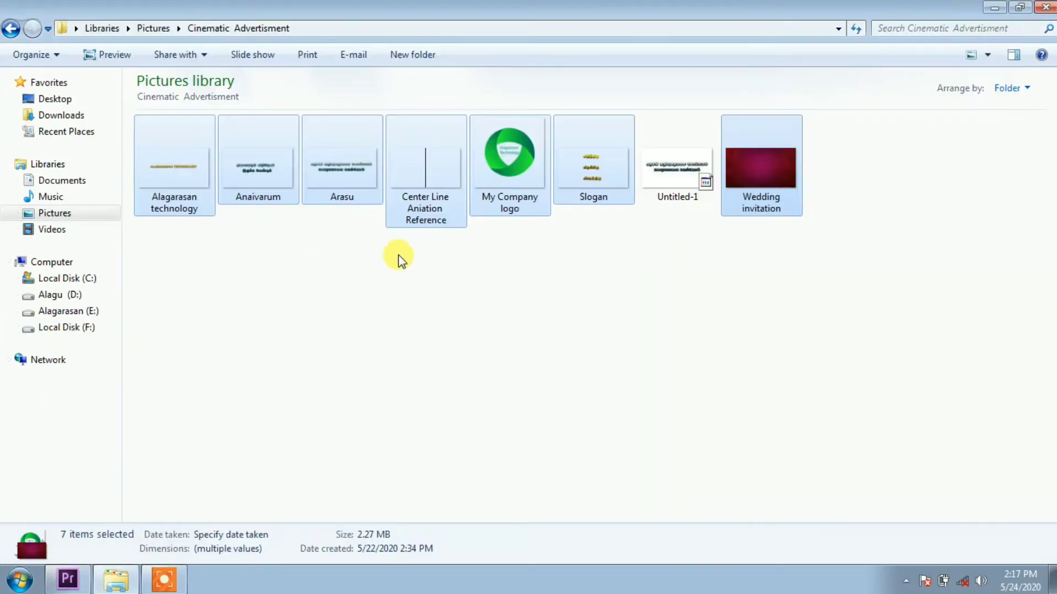
left_click_drag(241, 184, 261, 293)
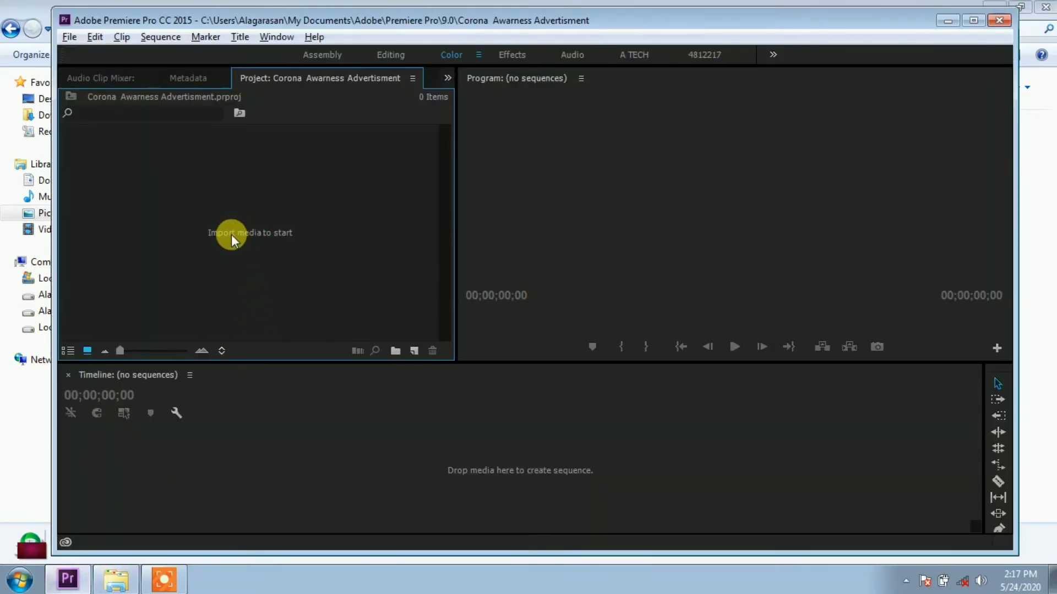
left_click_drag(232, 234, 232, 233)
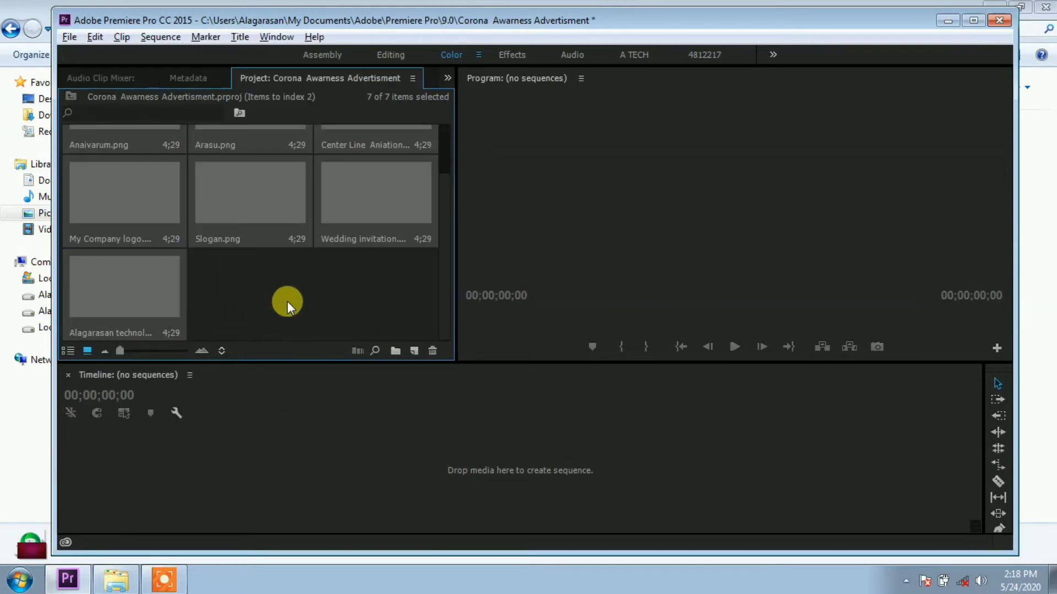
left_click(287, 302)
- Look through the File and Sequence menus without choosing a command
left_click(65, 41)
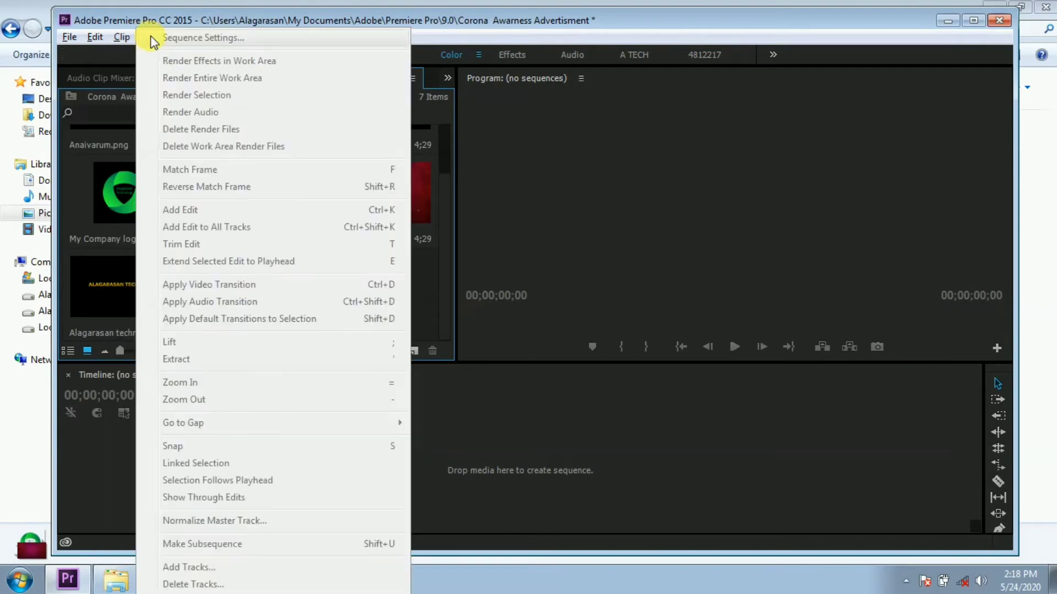
left_click(157, 37)
left_click(158, 35)
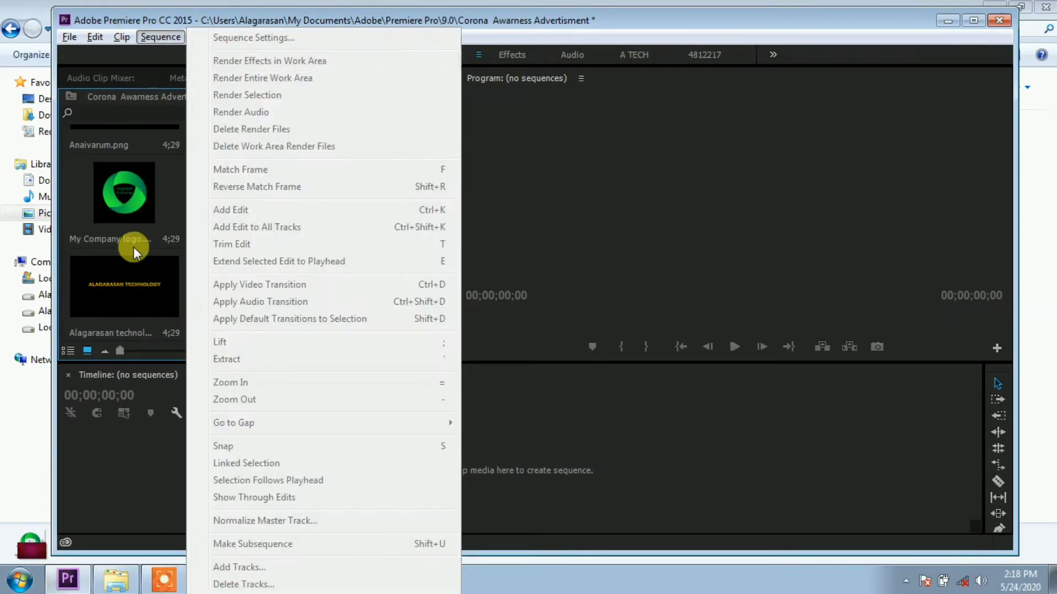
left_click(142, 291)
left_click(272, 430)
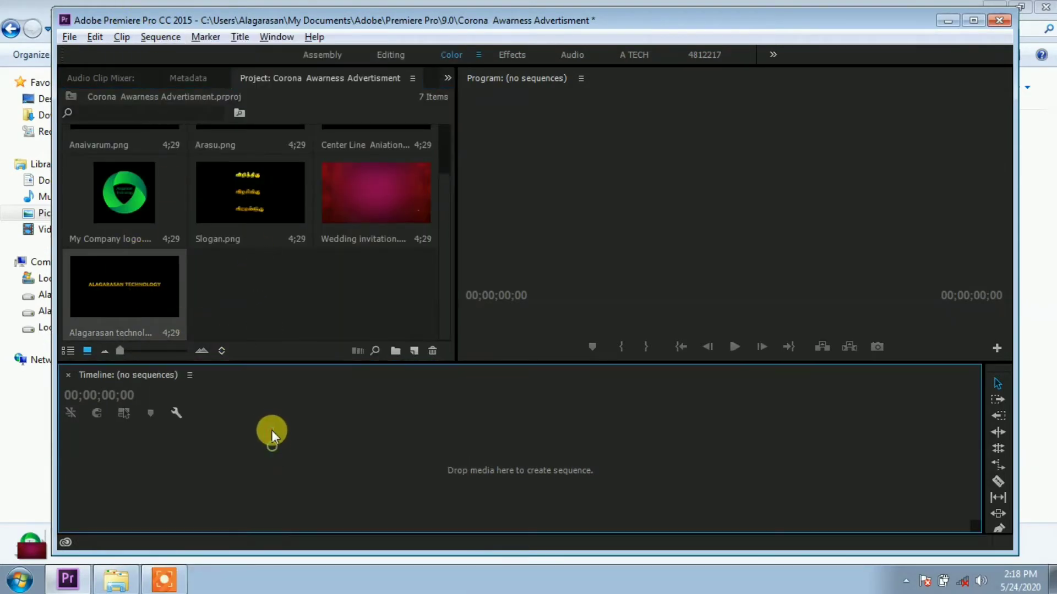
left_click(182, 36)
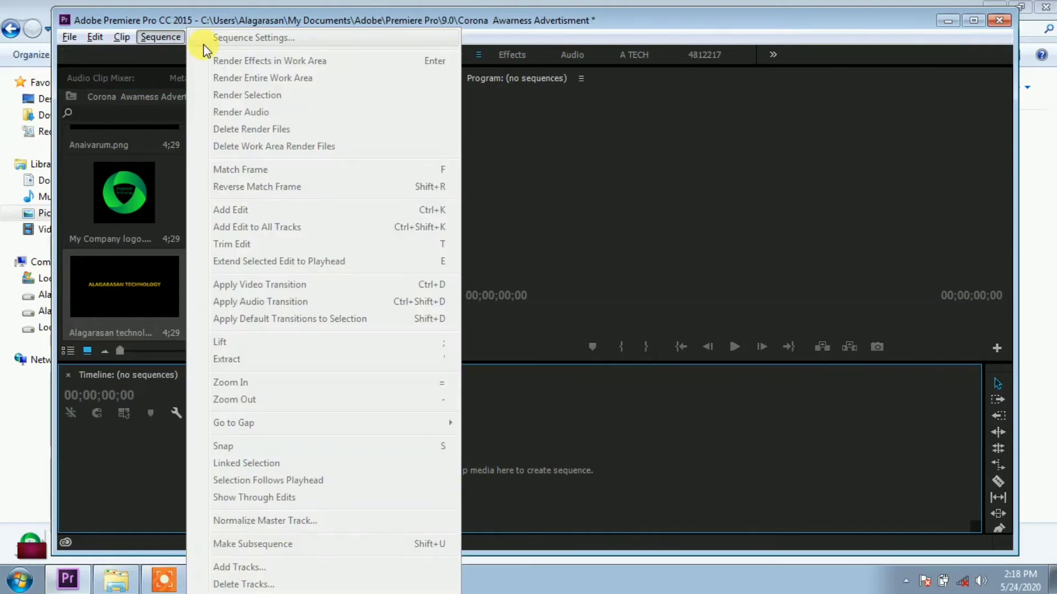
left_click(159, 36)
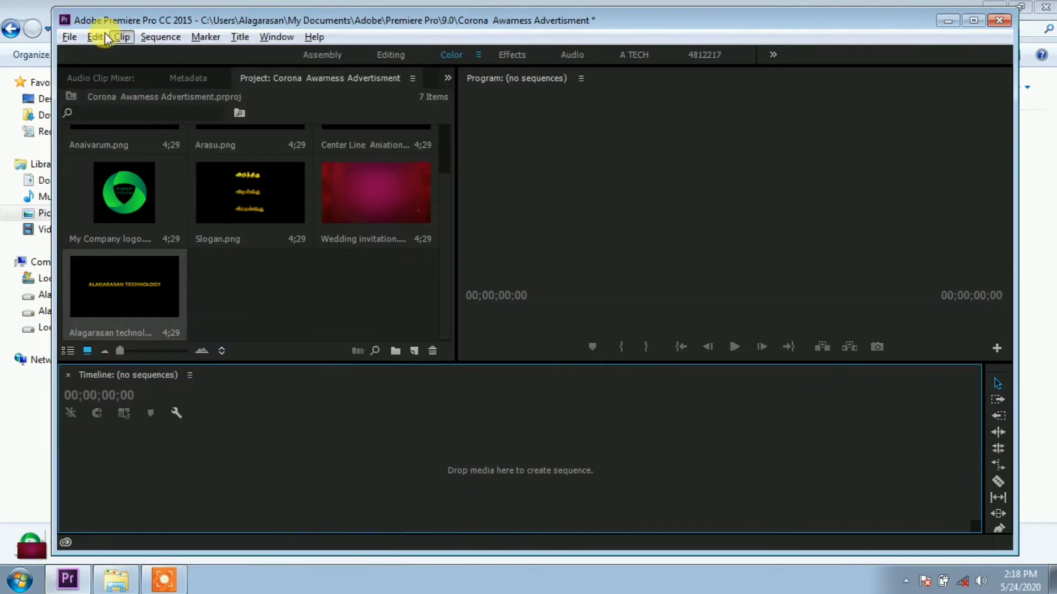
- Create Sequence 01 from the HDV 1080p30 preset via File > New > Sequence
left_click(74, 40)
mouse_move(165, 54)
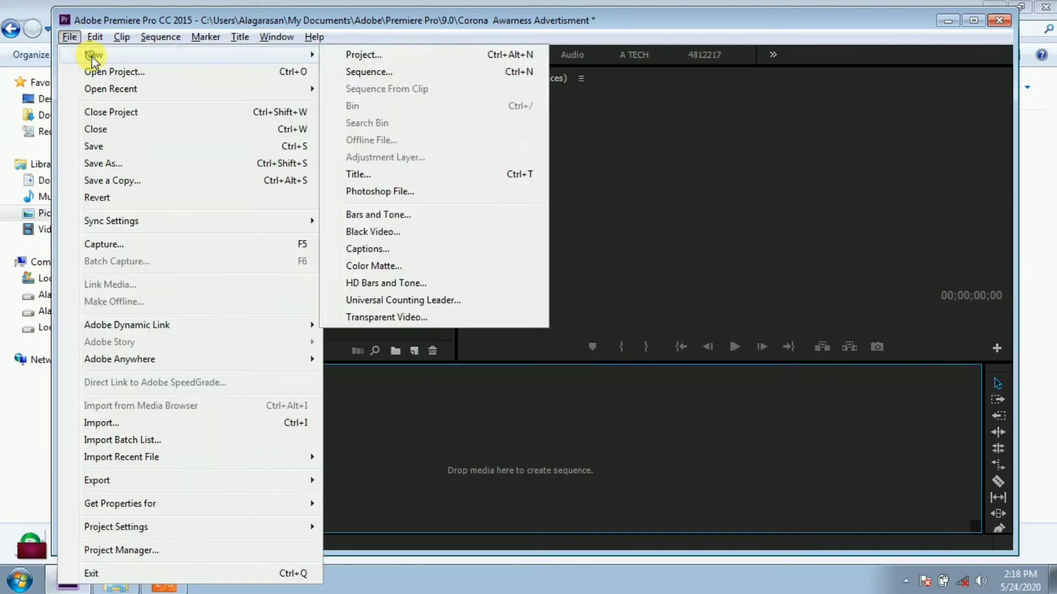
left_click(372, 72)
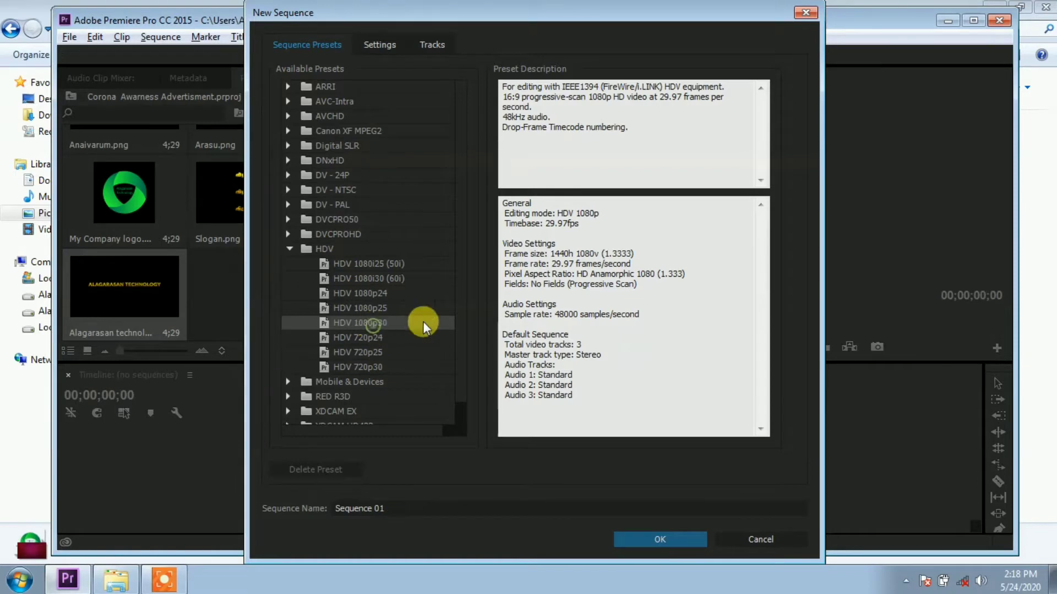
left_click(690, 539)
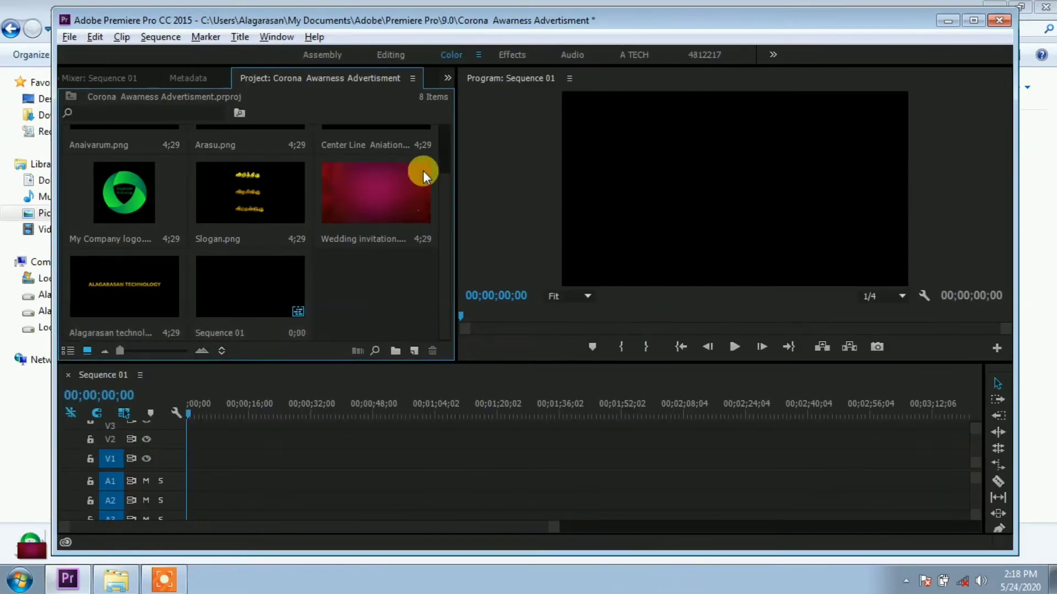
left_click_drag(423, 171, 188, 478)
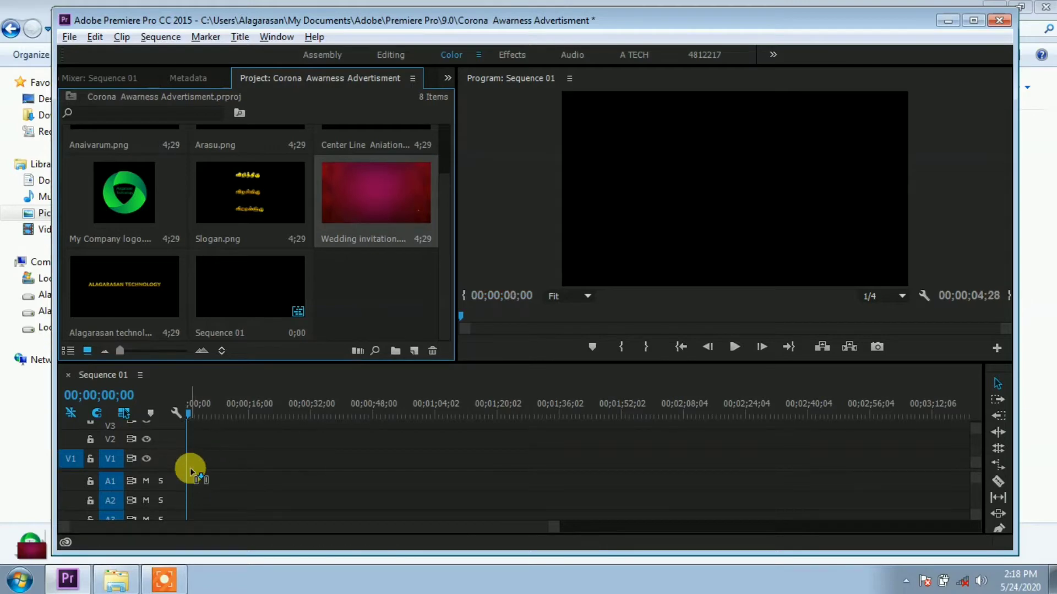
- Place Wedding invitation.jpg on V1, lengthen it, then cut at 15;24 and delete the rest
mouse_move(188, 478)
left_mouse_down()
mouse_move(198, 462)
mouse_move(400, 445)
left_mouse_up()
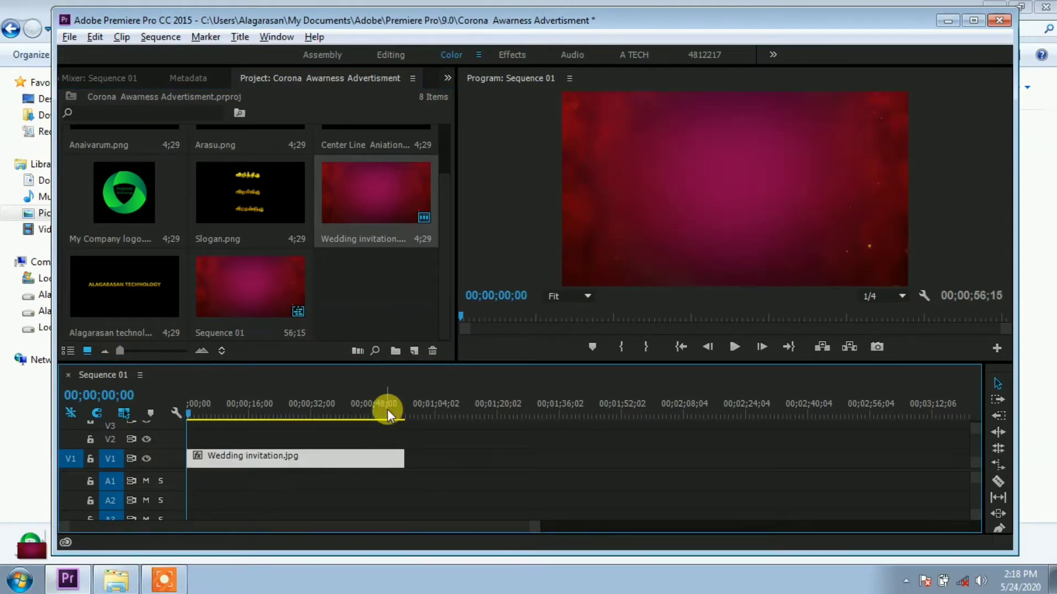
left_click_drag(344, 402, 250, 396)
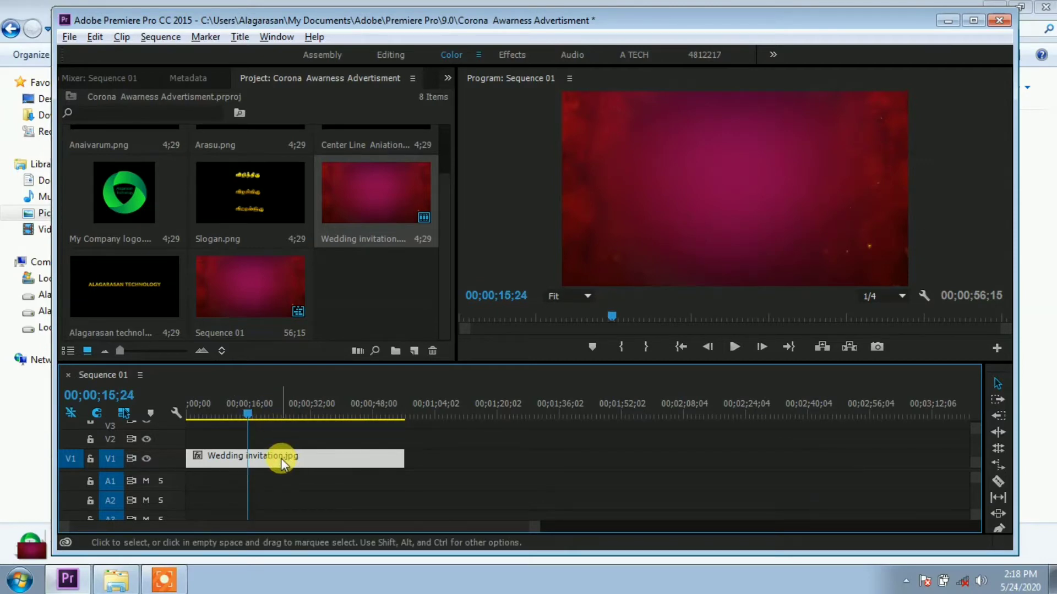
key("ctrl+k")
key("Delete")
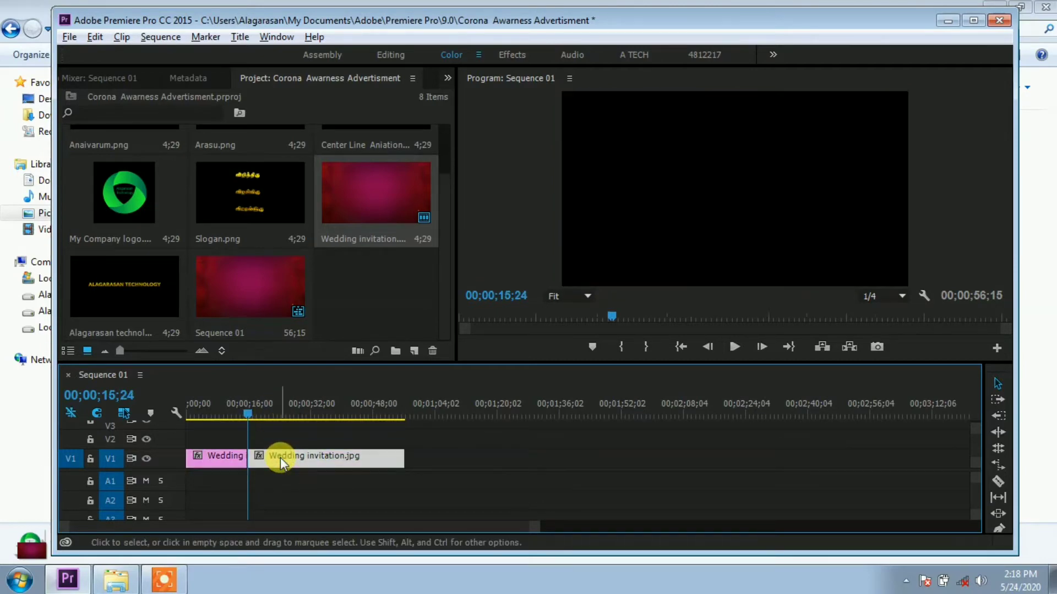
- Fit the whole sequence in the timeline, preview around 7 seconds, and return to the start
key("=")
key("=")
key("=")
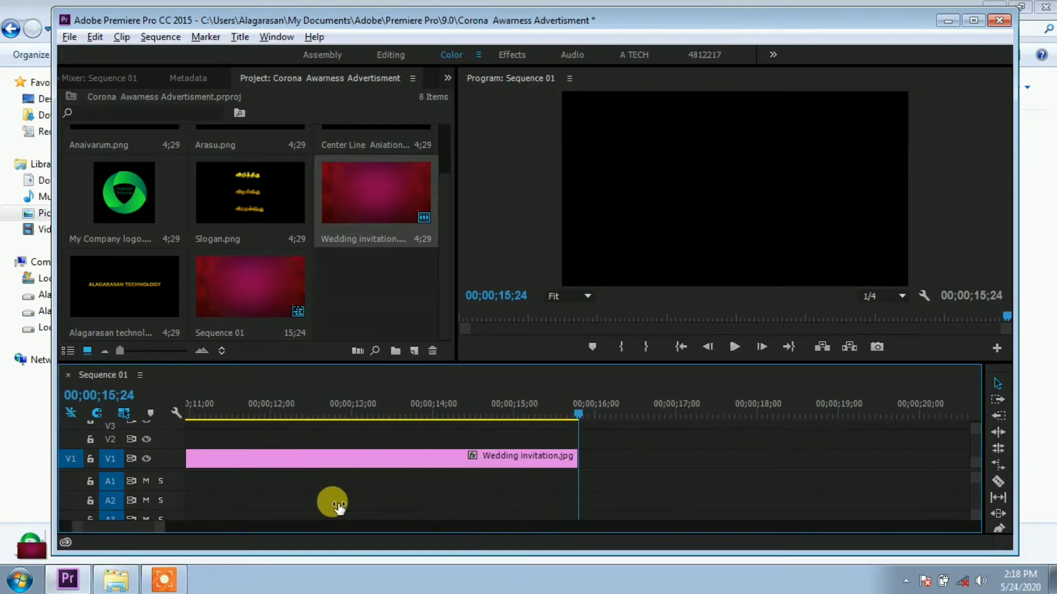
left_click_drag(154, 527, 98, 526)
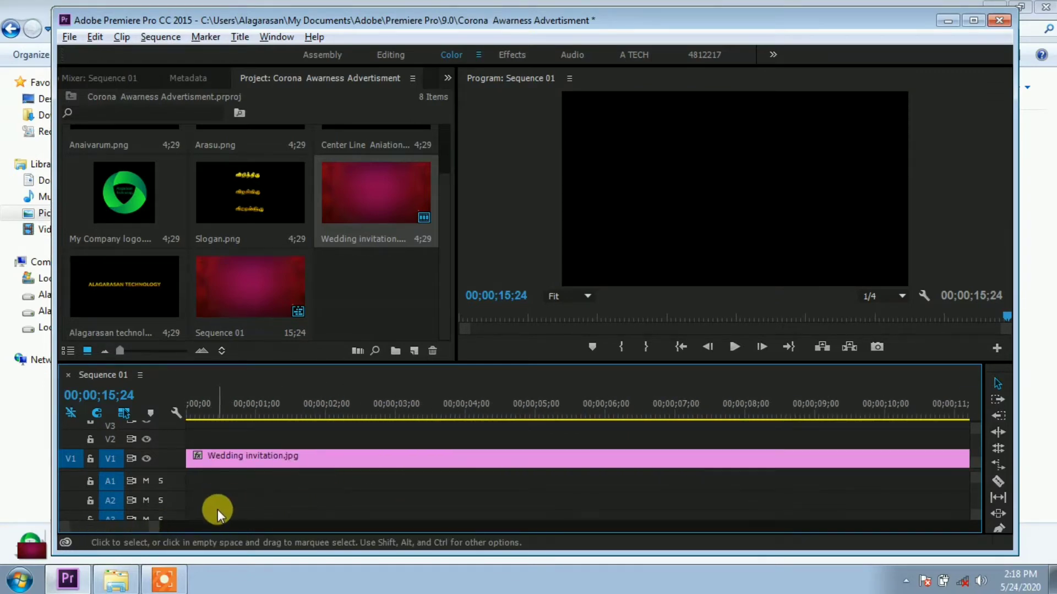
key("backslash")
left_click_drag(322, 412, 578, 413)
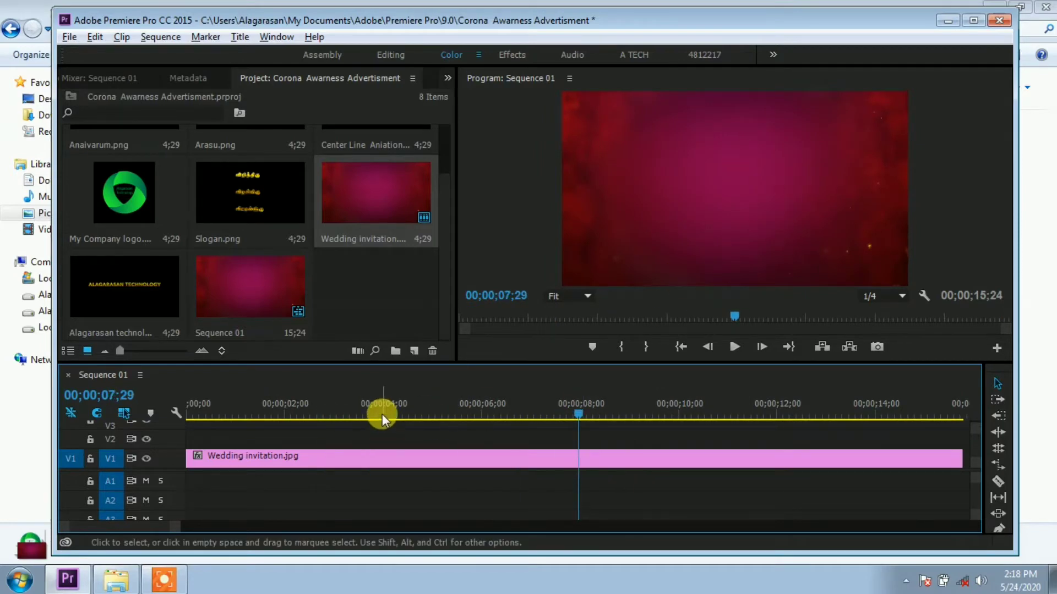
left_click_drag(382, 414, 97, 417)
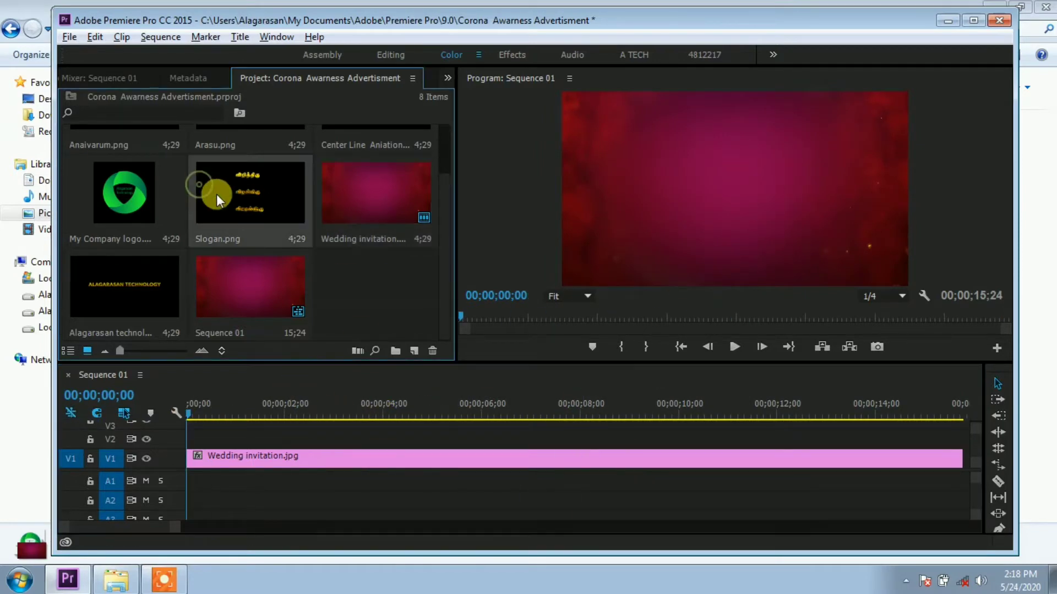
scroll(217, 194, "up", 1)
- Place Anaivarum.png on V2 at the sequence start and play it back
left_click(175, 187)
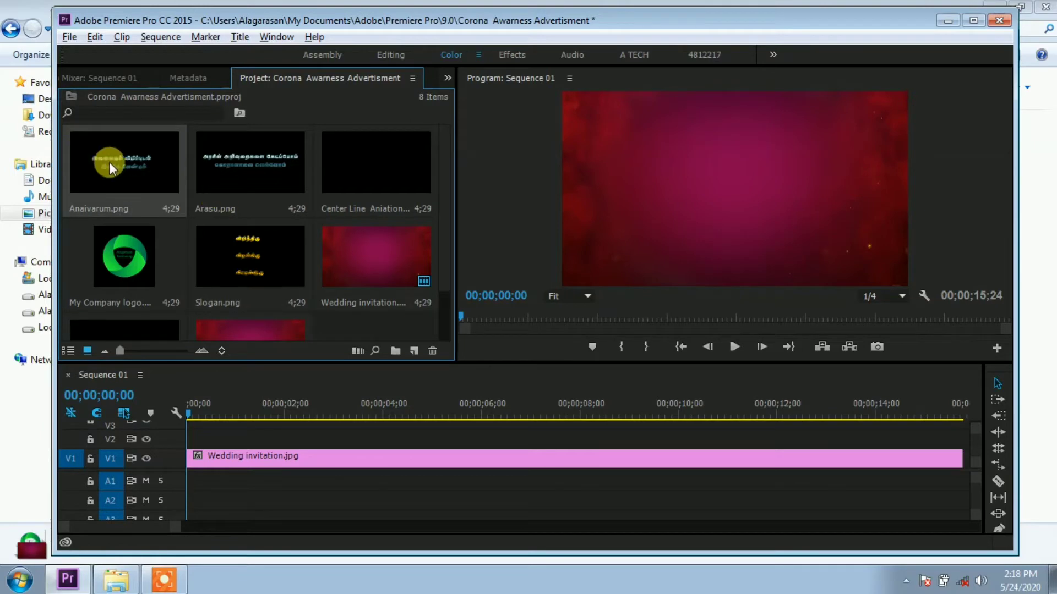
mouse_move(110, 163)
left_mouse_down()
mouse_move(201, 435)
mouse_move(190, 434)
left_mouse_up()
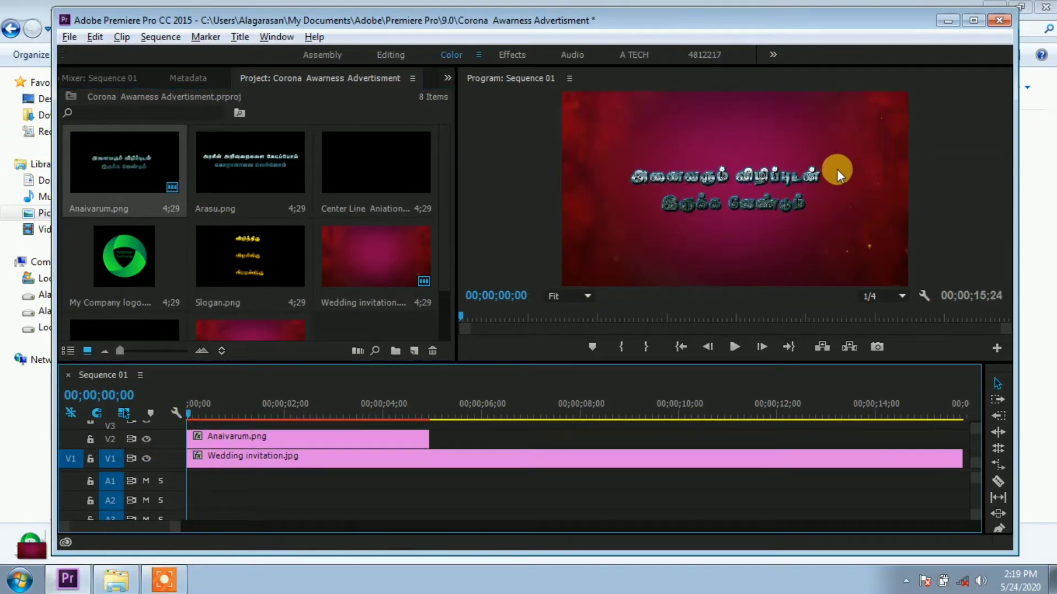
key("space")
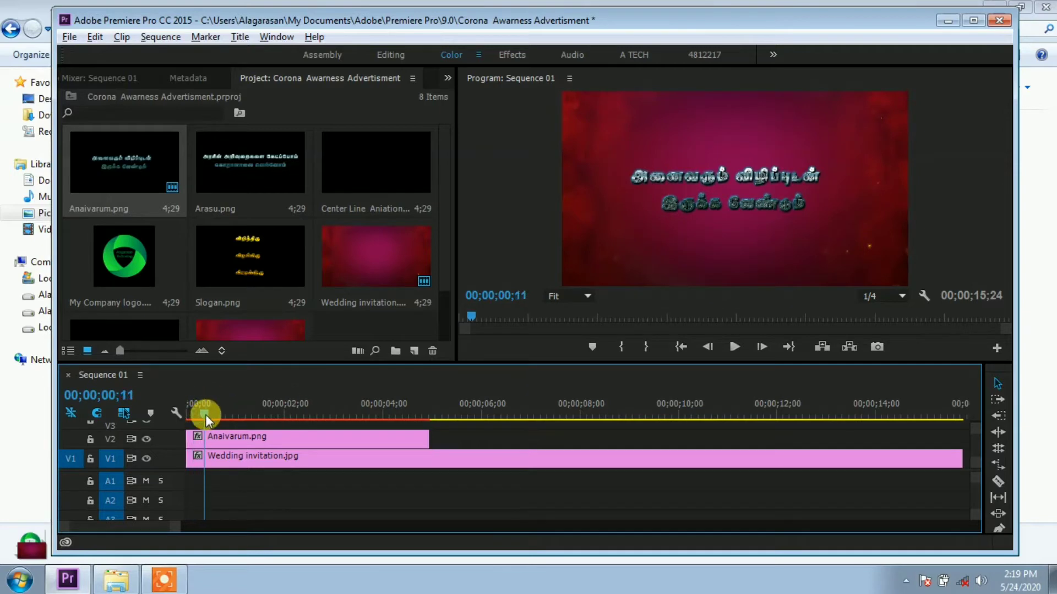
- Cut the Anaivarum clip at 00;00;03;00 and delete the piece after it
left_click_drag(193, 417, 335, 408)
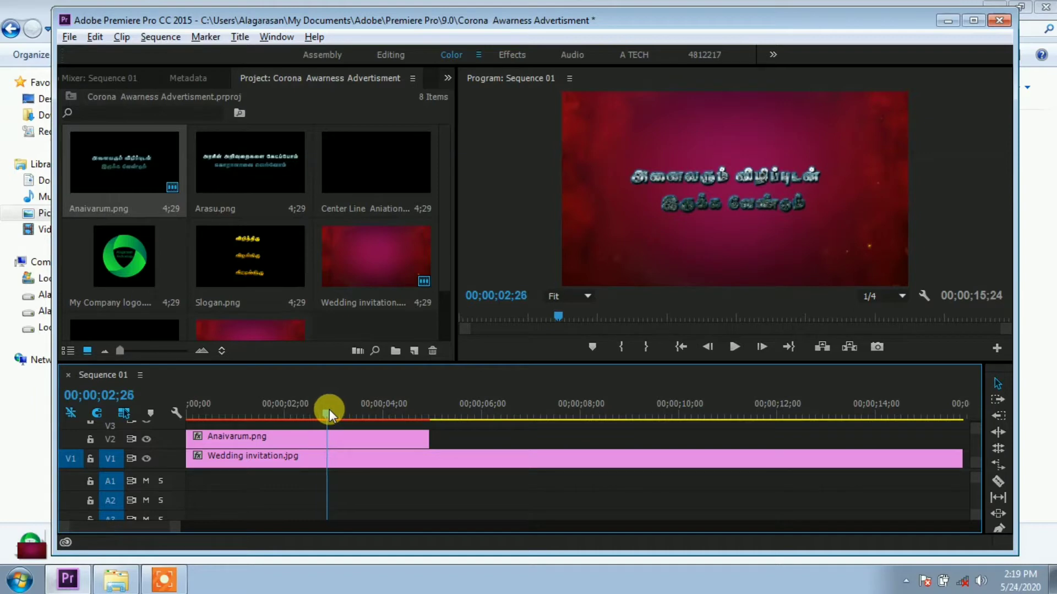
left_click(339, 437)
key("ctrl+k")
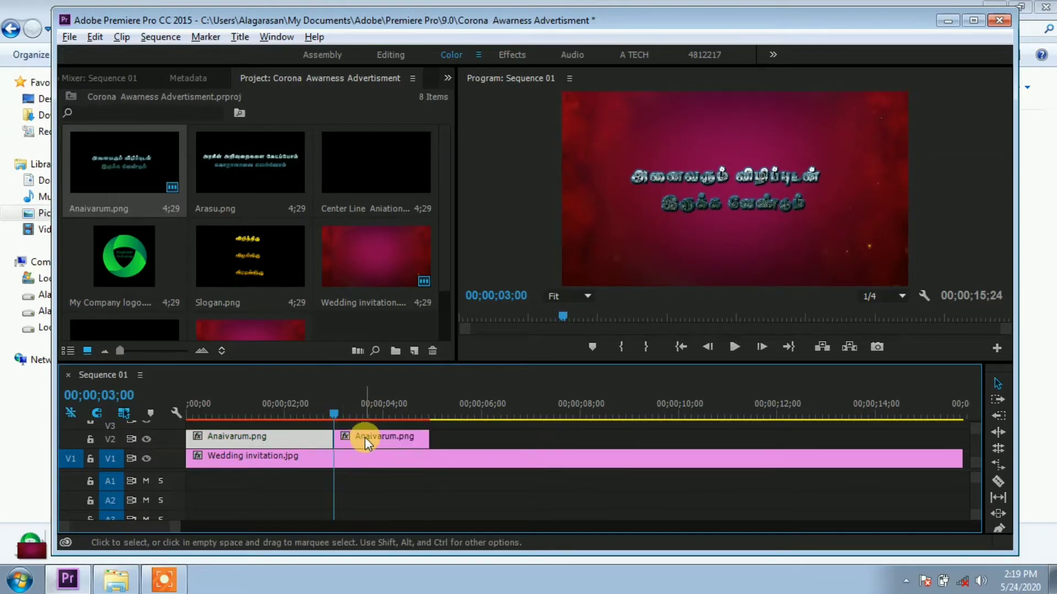
left_click(365, 437)
key("Delete")
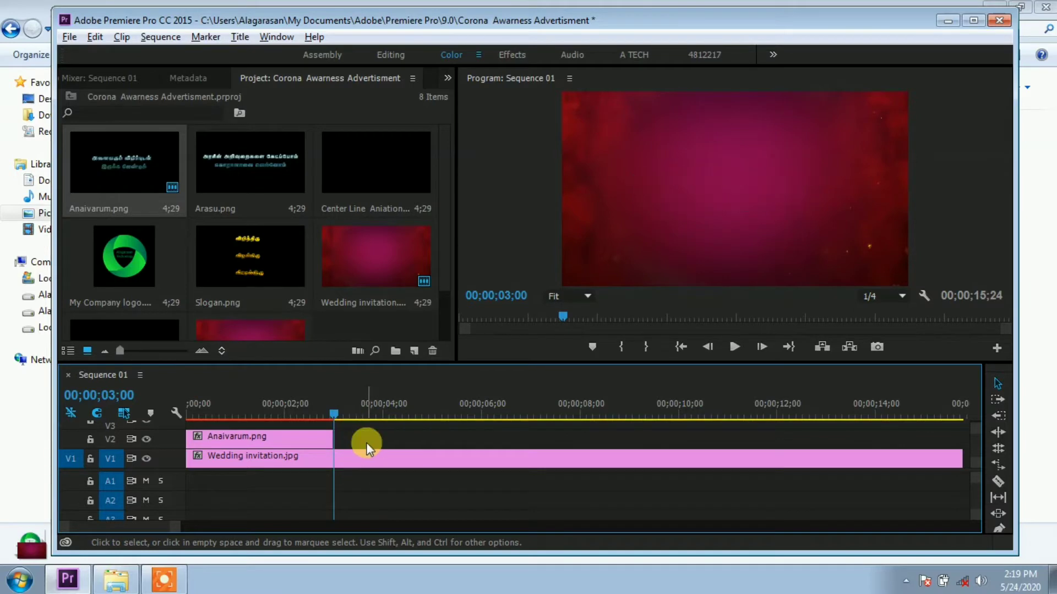
- Place My Company logo.png on V3 and Alagarasan technology.png on V2, both from 00;00;03;00
left_click_drag(138, 253, 341, 430)
left_click(390, 427)
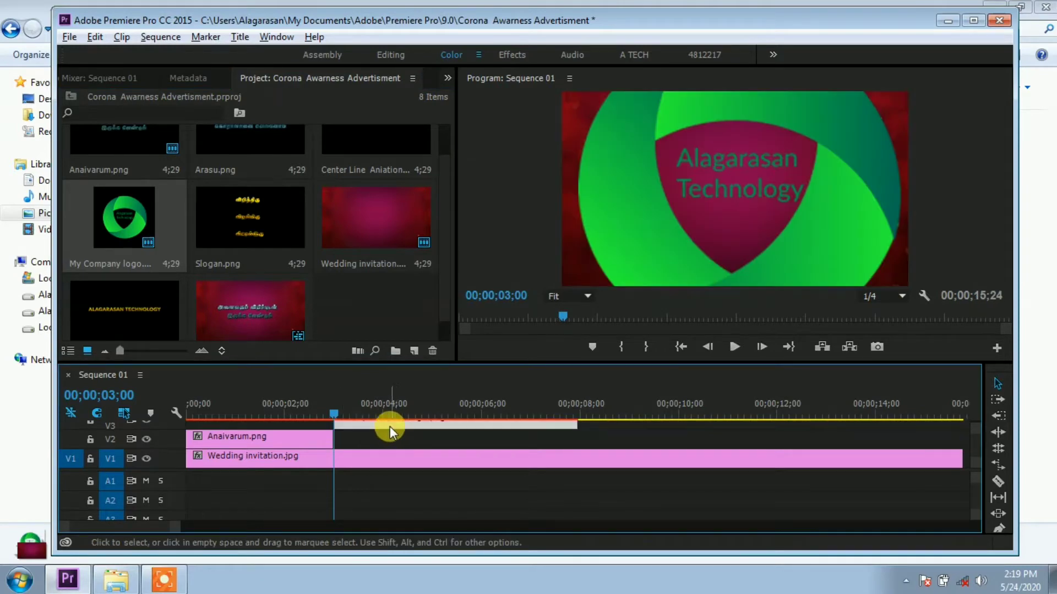
left_click(125, 313)
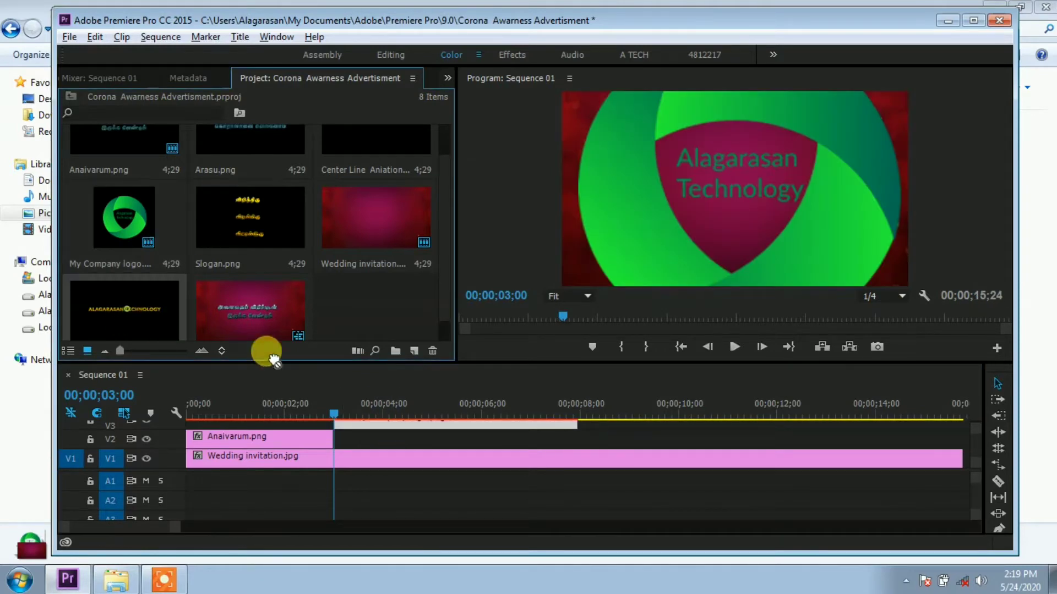
mouse_move(273, 360)
left_mouse_down()
mouse_move(374, 473)
mouse_move(347, 432)
left_mouse_up()
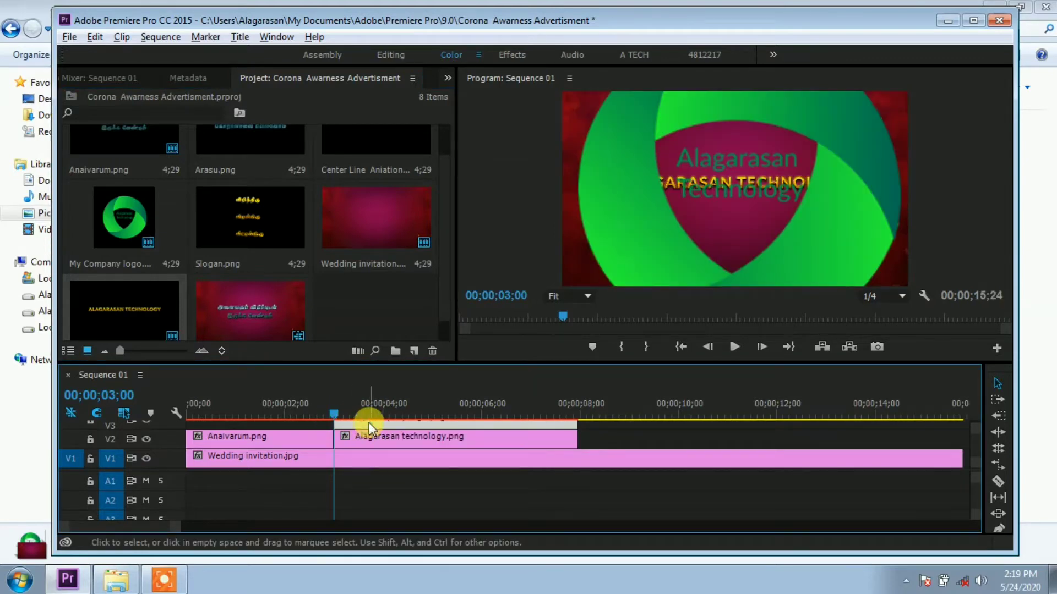
- In Effect Controls, scale the logo clip to 30 and raise its position
left_click(448, 81)
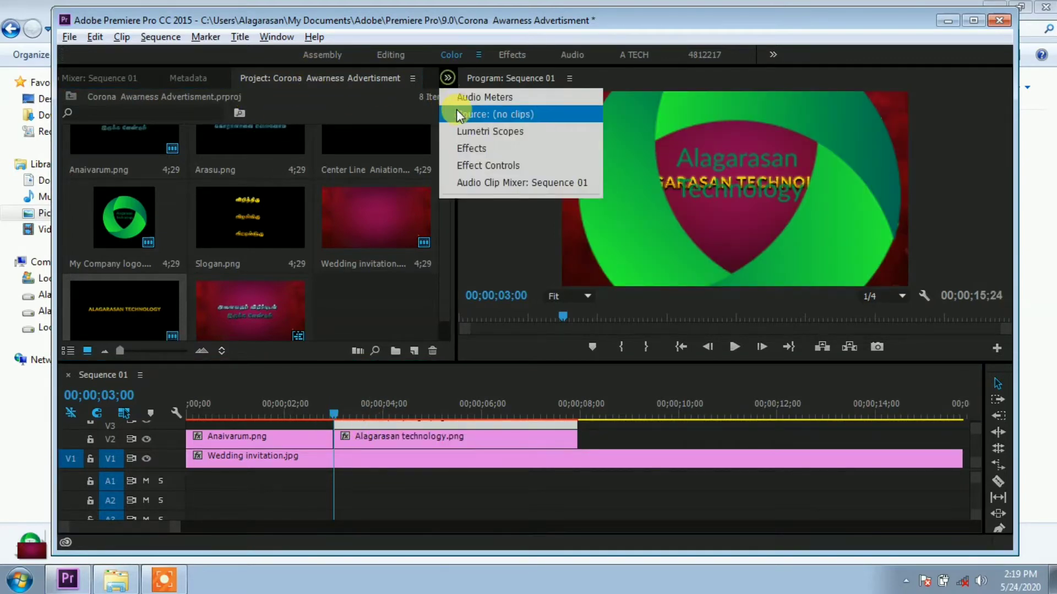
left_click(465, 159)
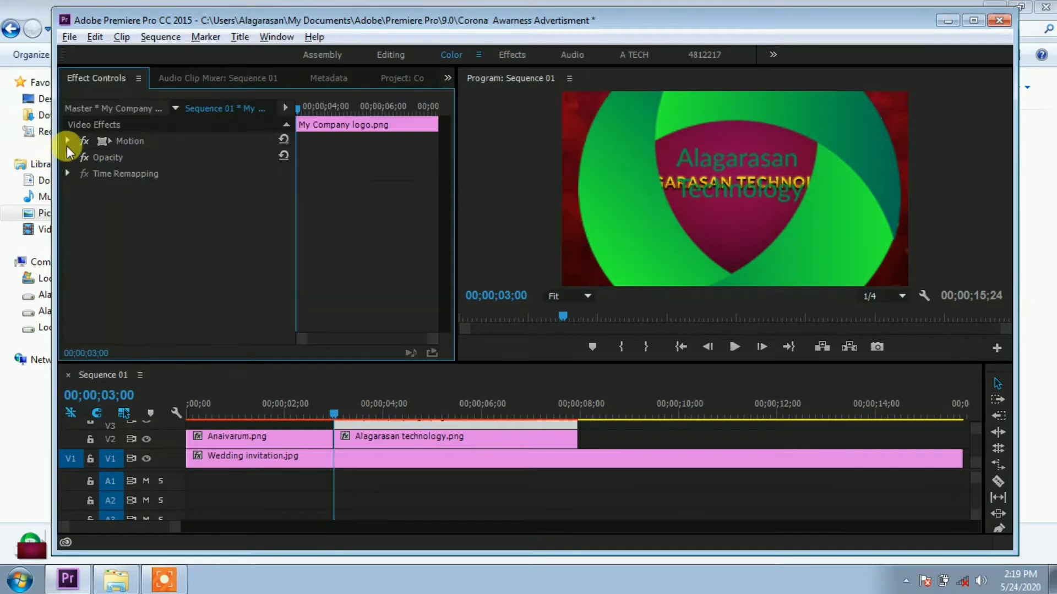
left_click(68, 142)
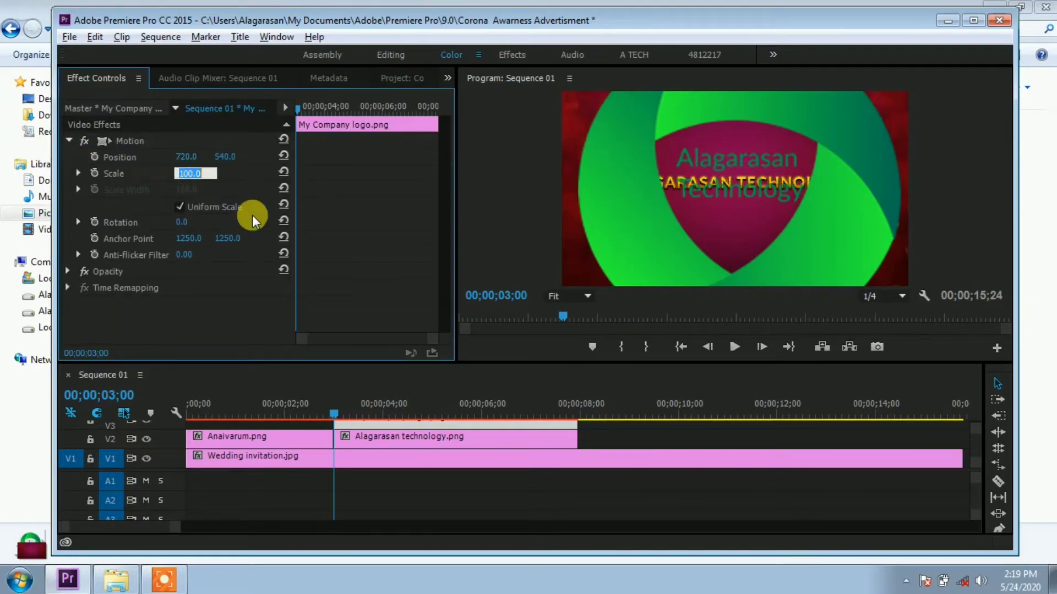
type("30")
key("Return")
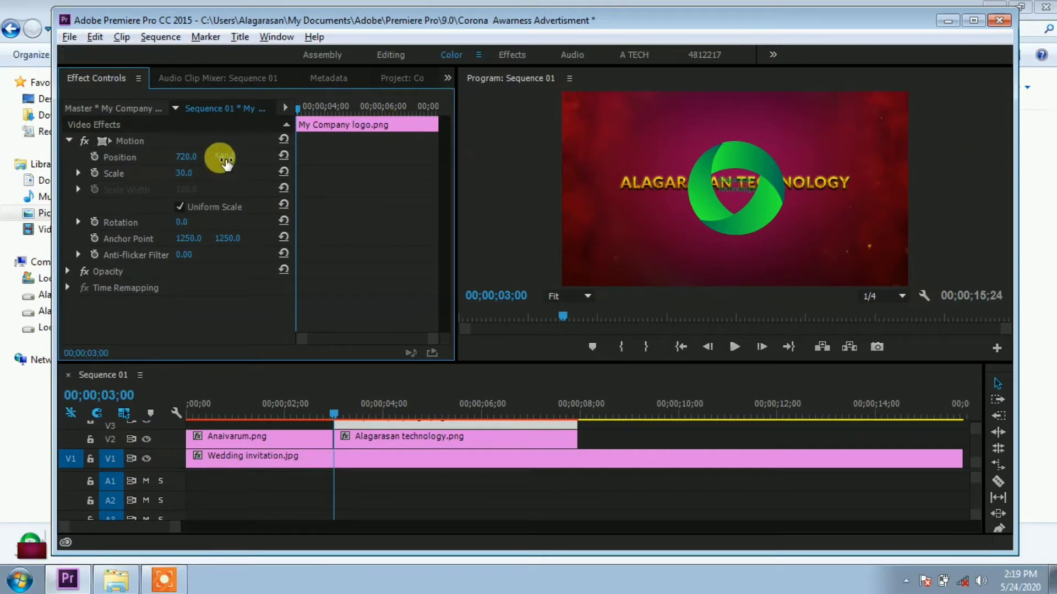
left_click_drag(223, 158, 126, 158)
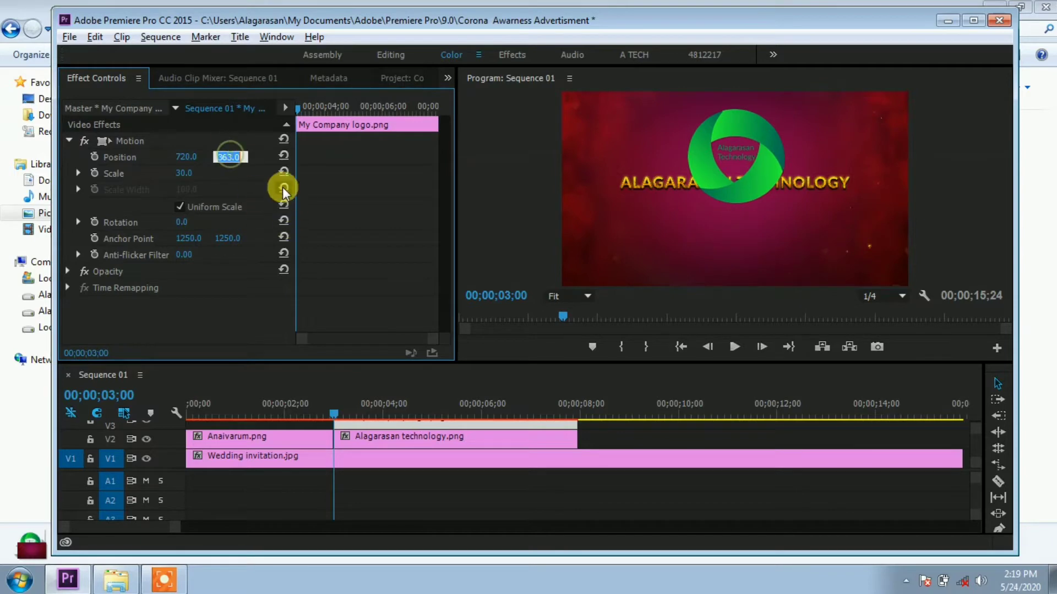
- Lower the Alagarasan technology title to position 720, 779 beneath the logo
left_click(383, 444)
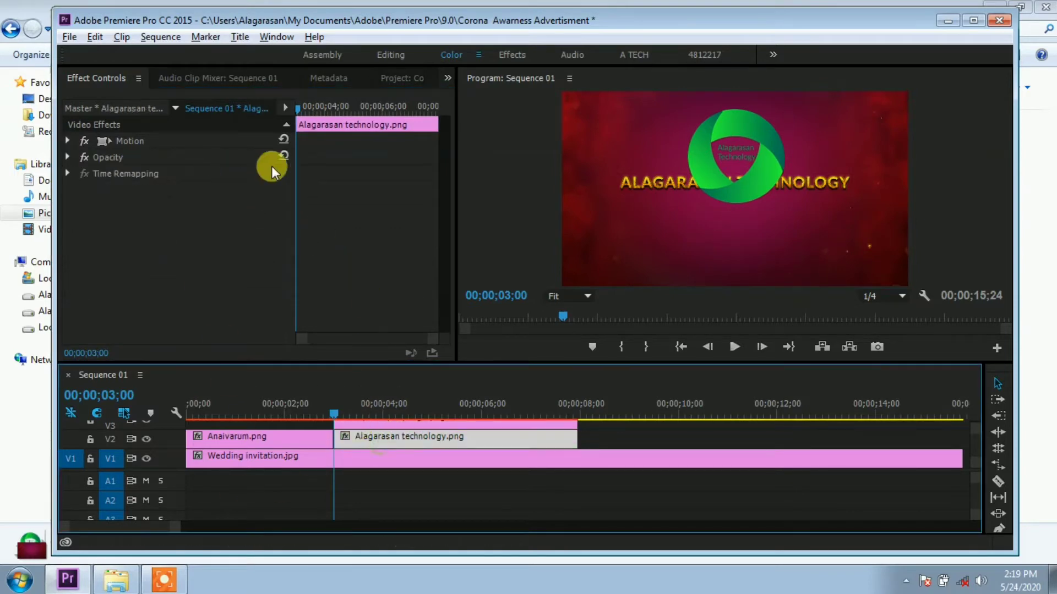
left_click(67, 141)
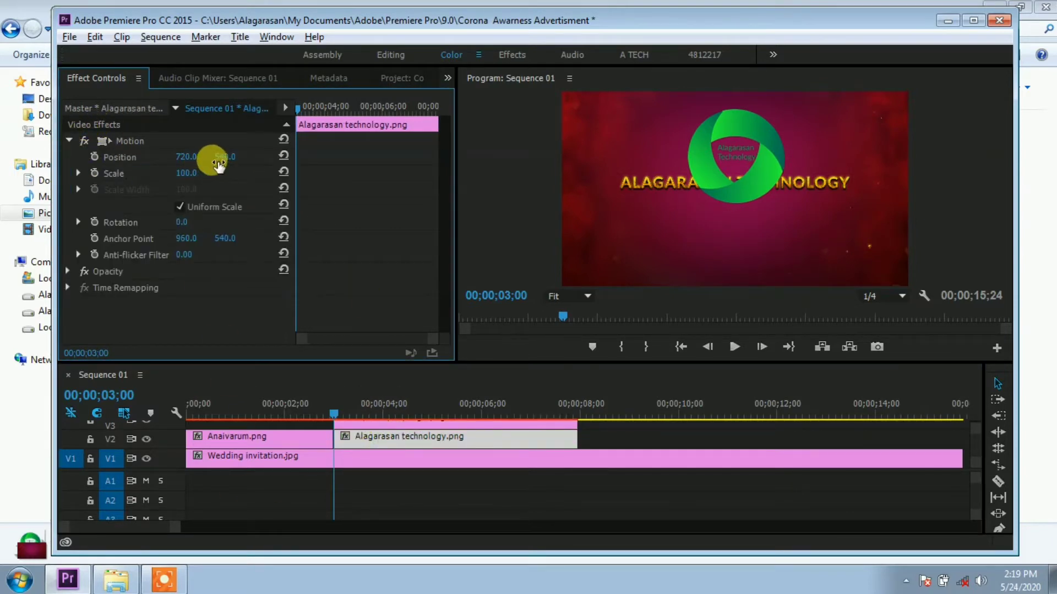
left_click_drag(223, 157, 419, 157)
left_click_drag(226, 157, 257, 157)
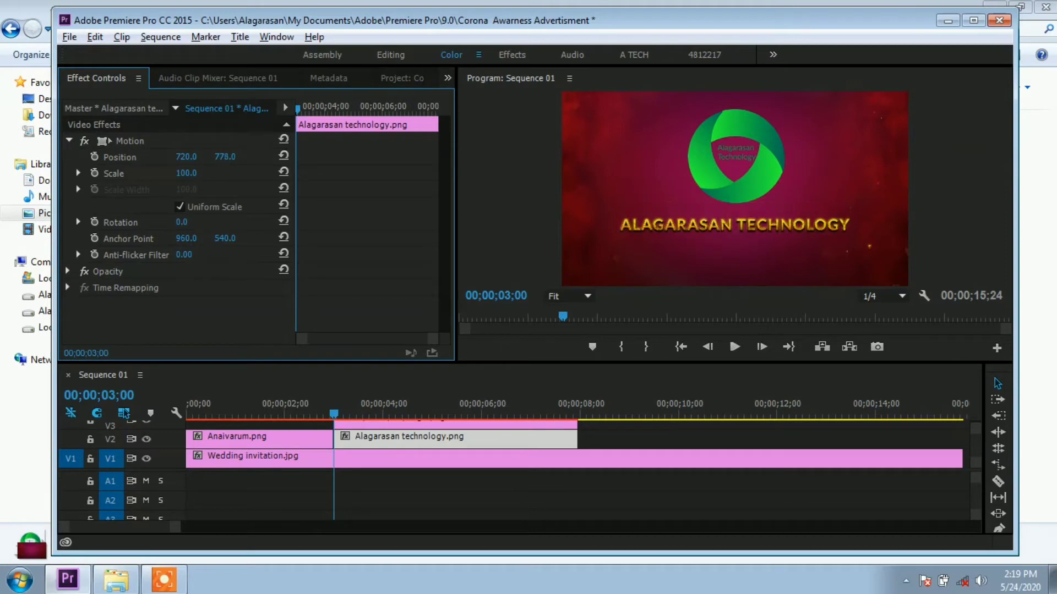
left_click_drag(405, 408, 577, 412)
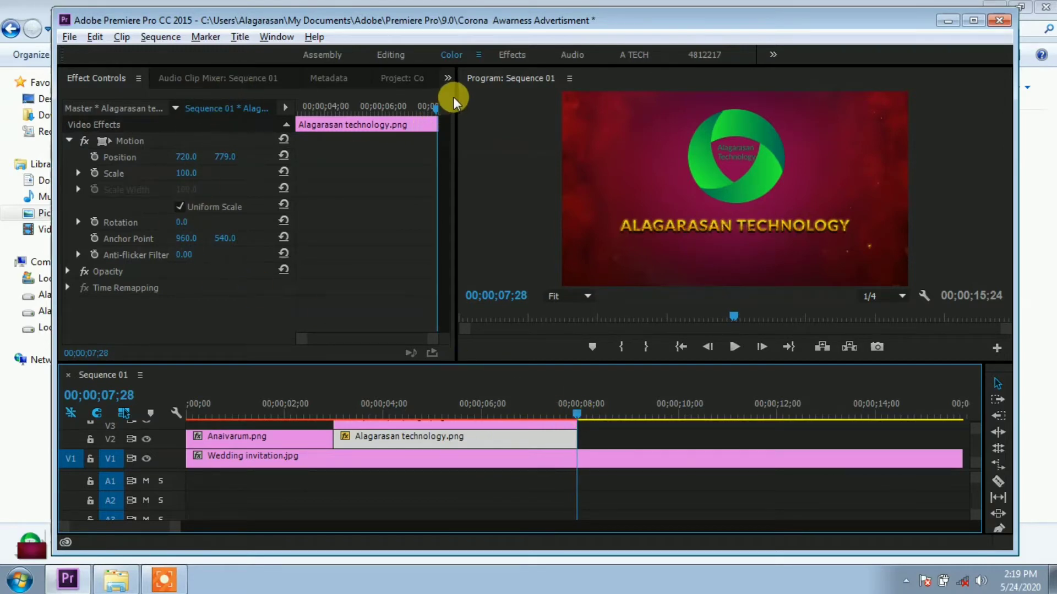
- Drag Slogan.png from the Project bin onto V2 after the Alagarasan technology title, then select it
left_click(450, 79)
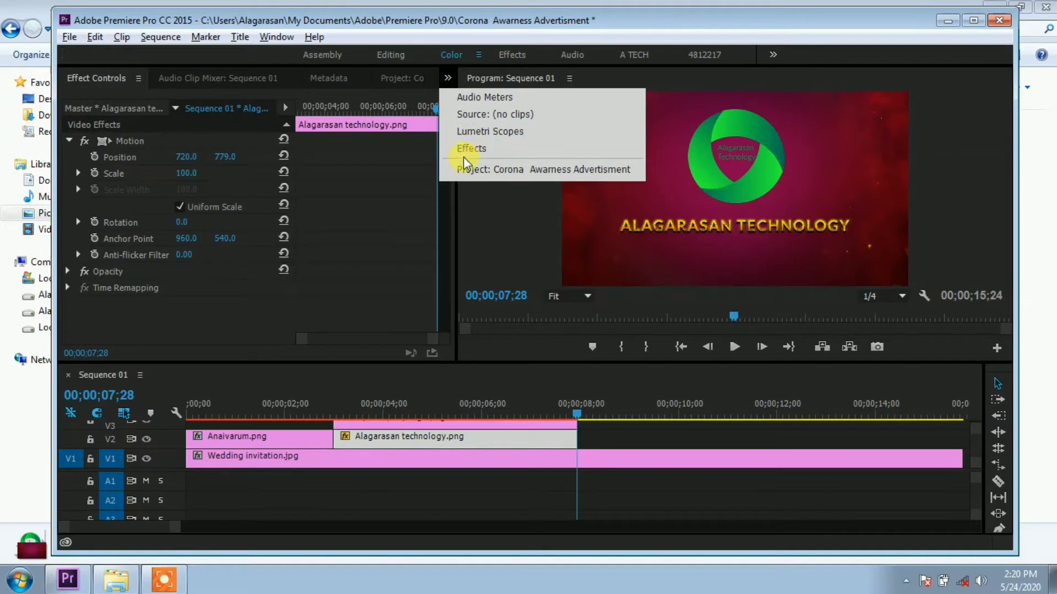
left_click(520, 176)
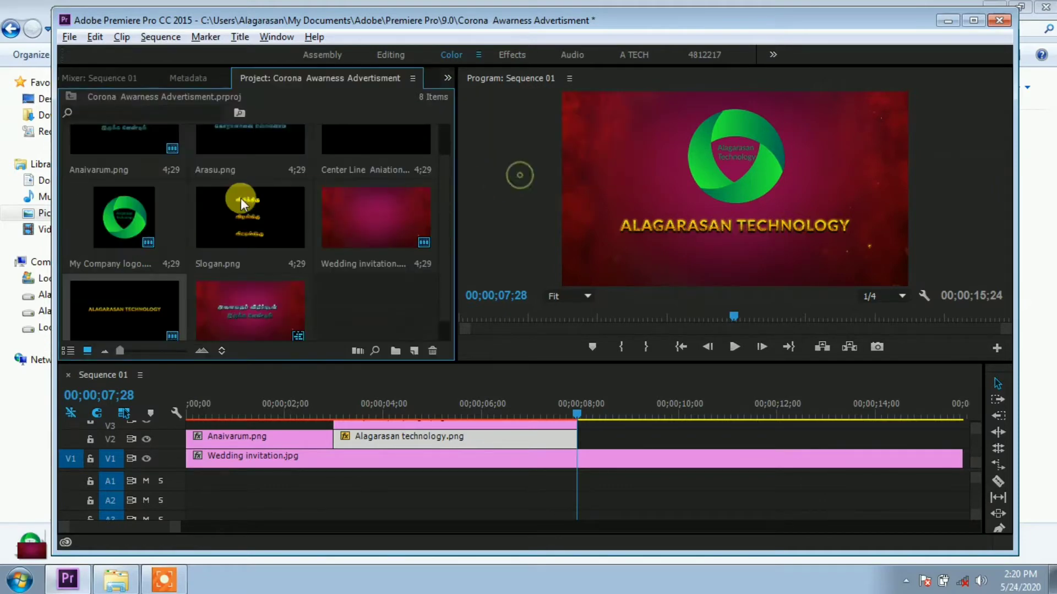
left_click(250, 234)
scroll(268, 285, "up", 2)
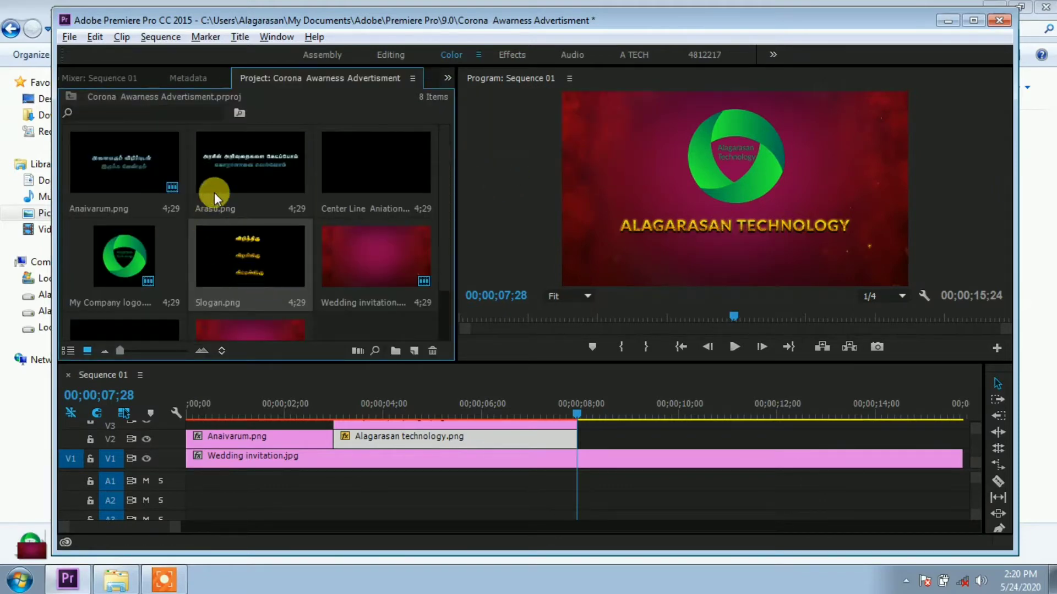
left_click(104, 156)
left_click(289, 306)
left_click_drag(239, 257, 584, 440)
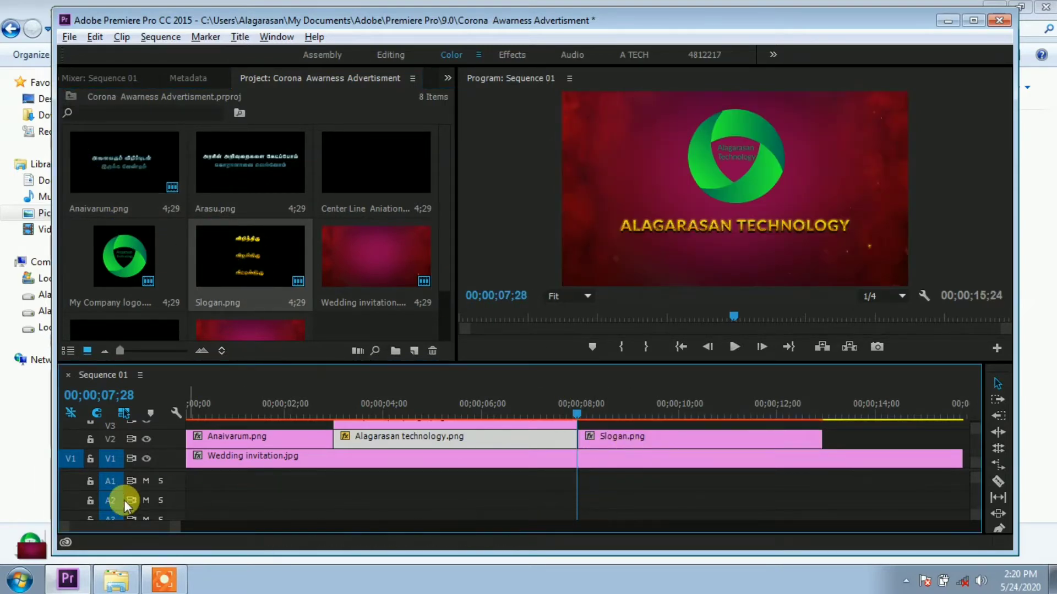
left_click_drag(182, 530, 206, 529)
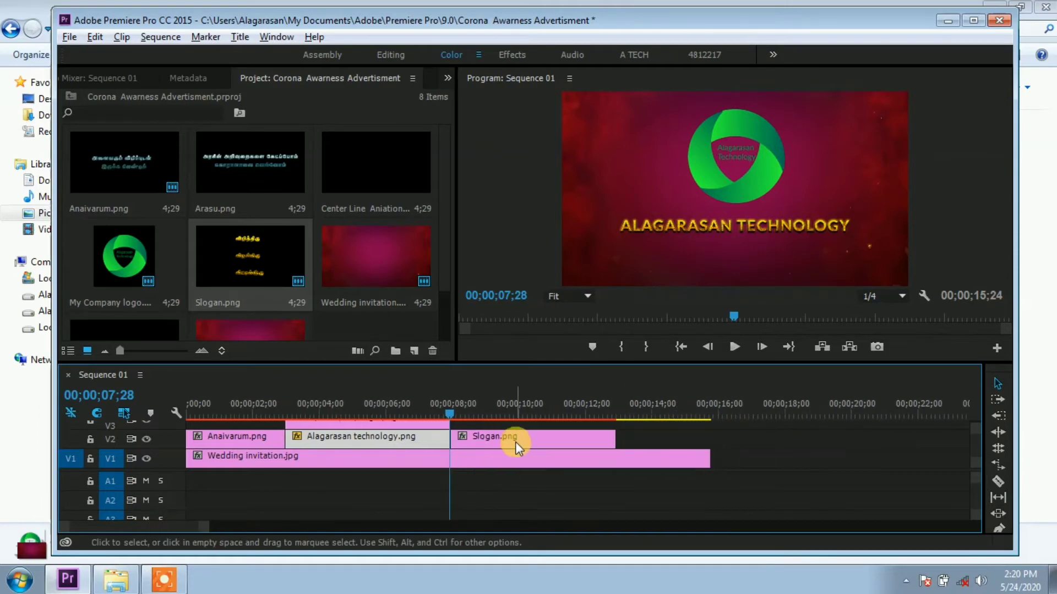
left_click_drag(527, 417, 583, 418)
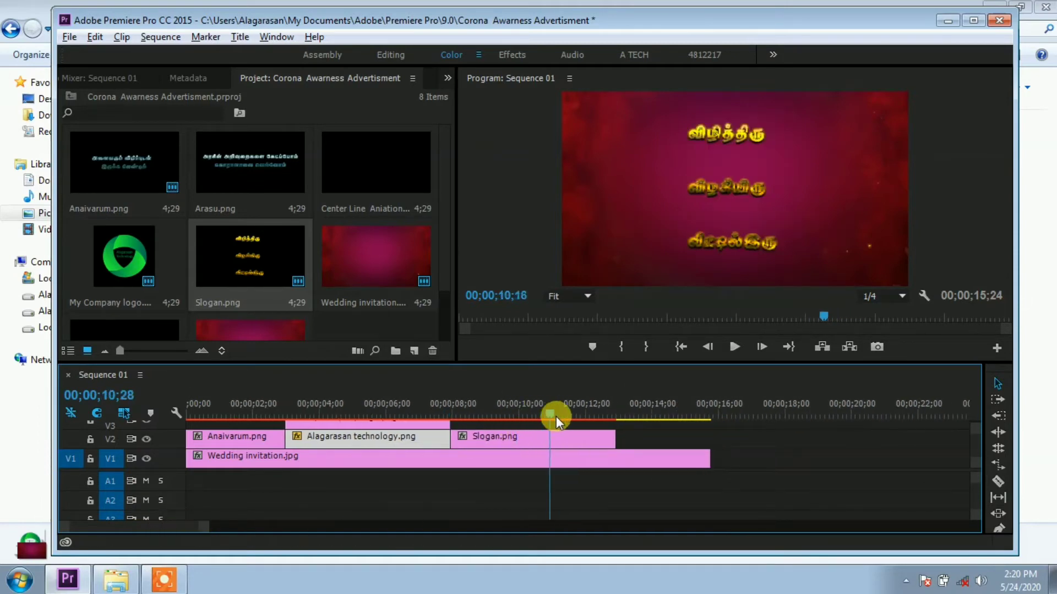
left_click(536, 439)
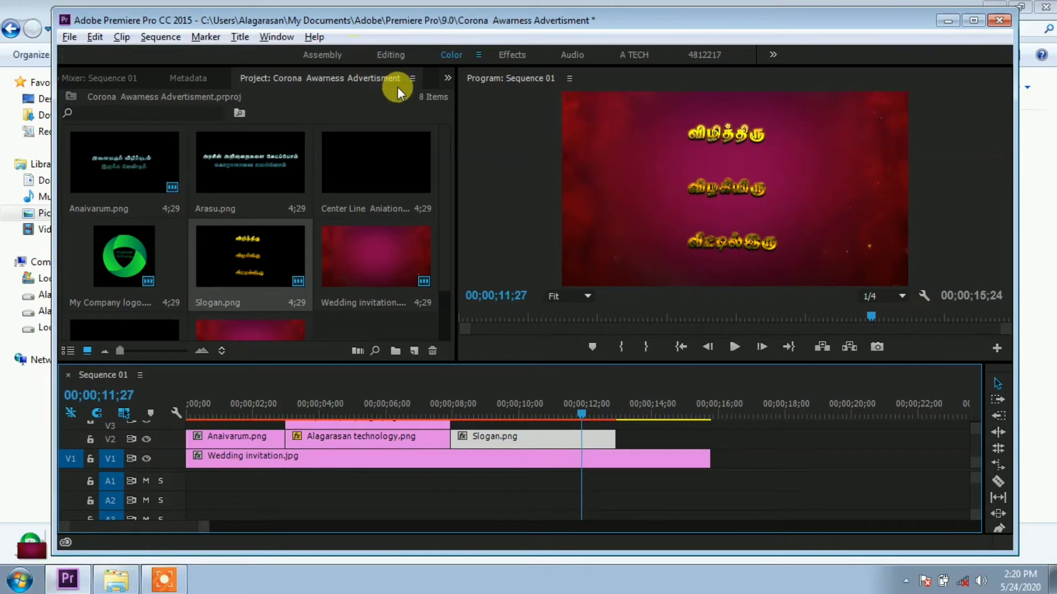
- In Effect Controls, shift the slogan text left to Position X 357
left_click(448, 78)
left_click(489, 162)
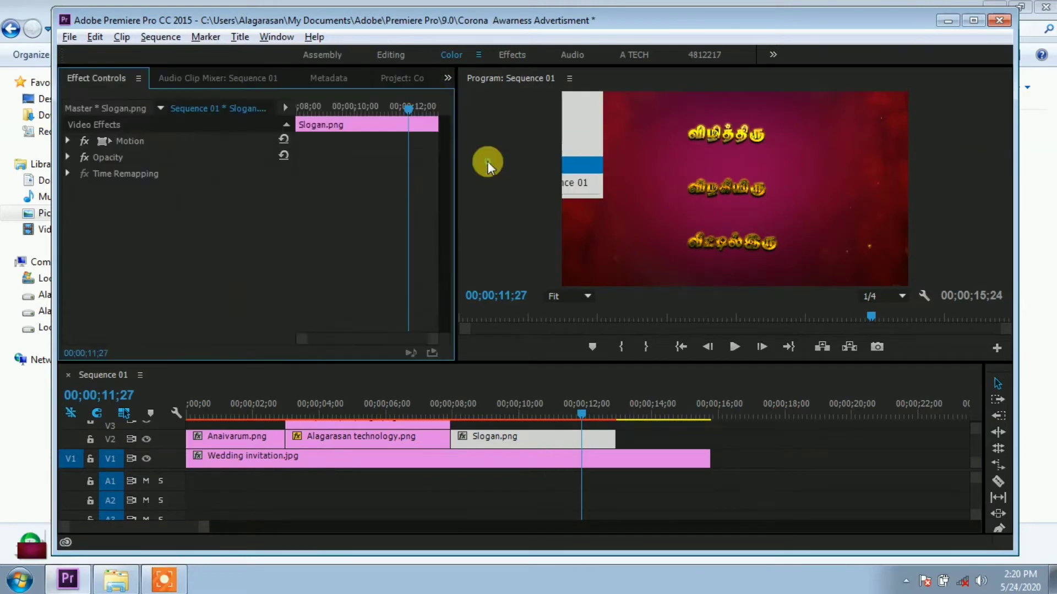
left_click(67, 141)
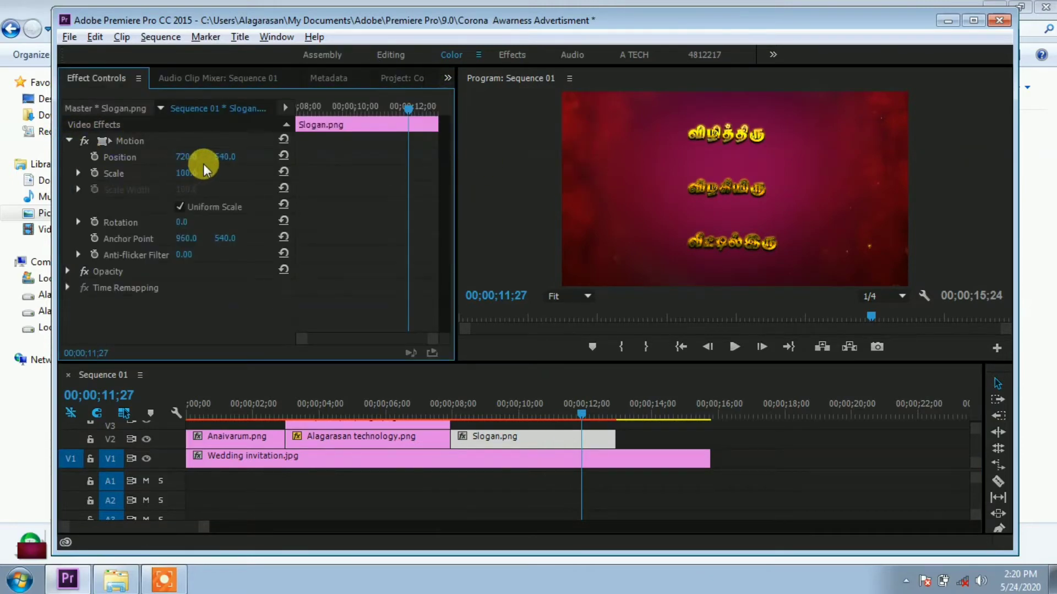
left_click_drag(188, 156, 286, 170)
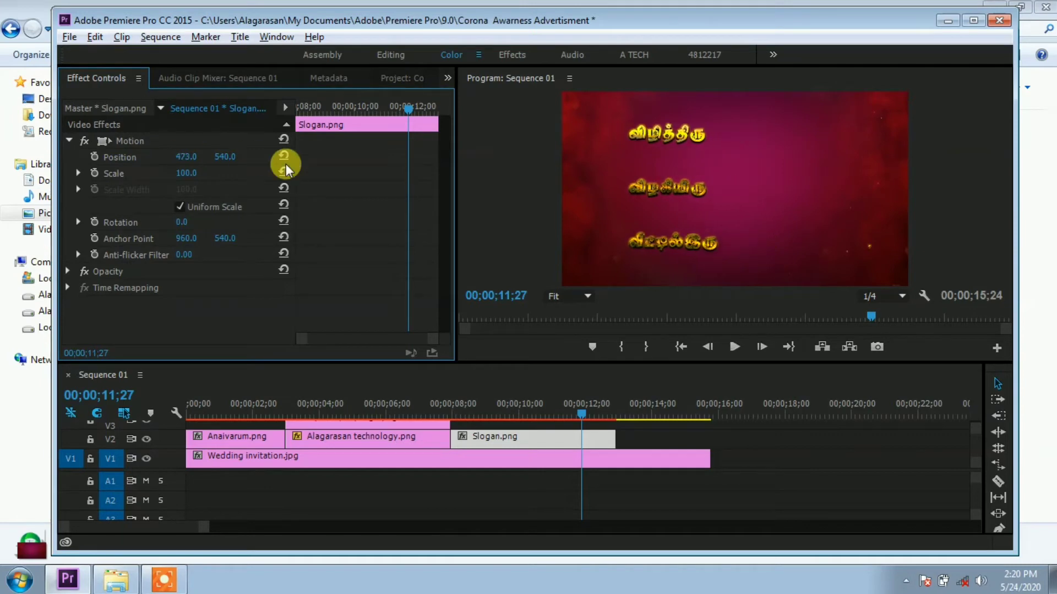
left_click_drag(179, 157, 116, 156)
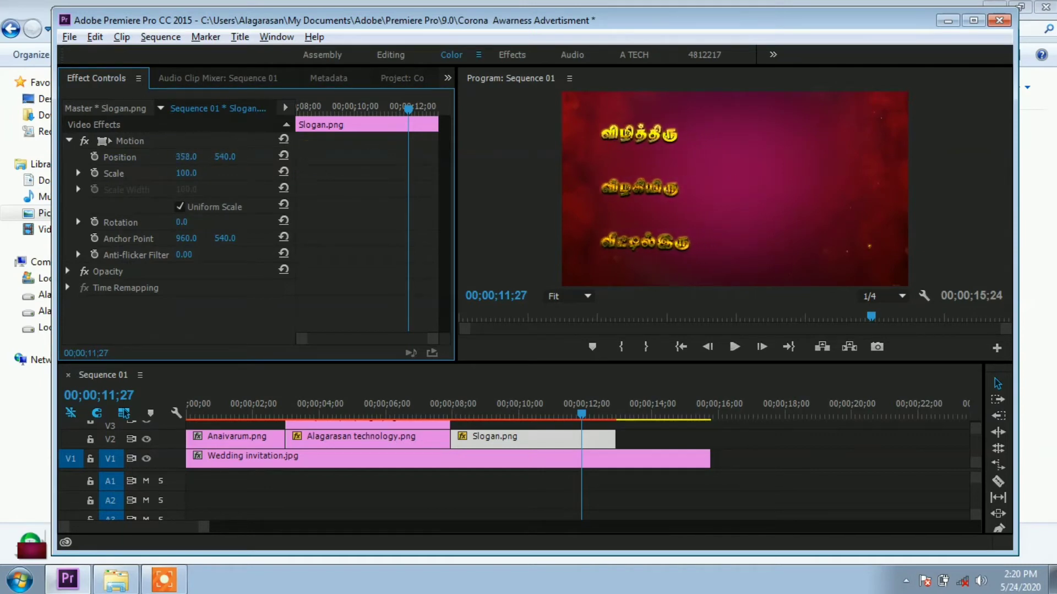
left_click_drag(186, 156, 360, 197)
- Trim the Slogan.png clip's end to the playhead at 00;00;12;02
left_click_drag(586, 412, 613, 416)
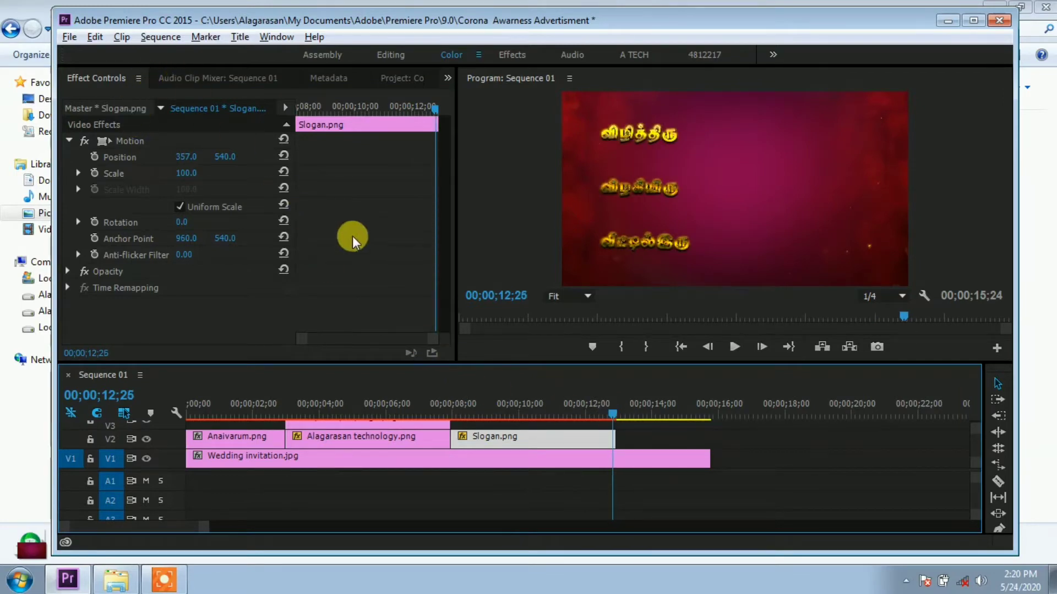
left_click(584, 408)
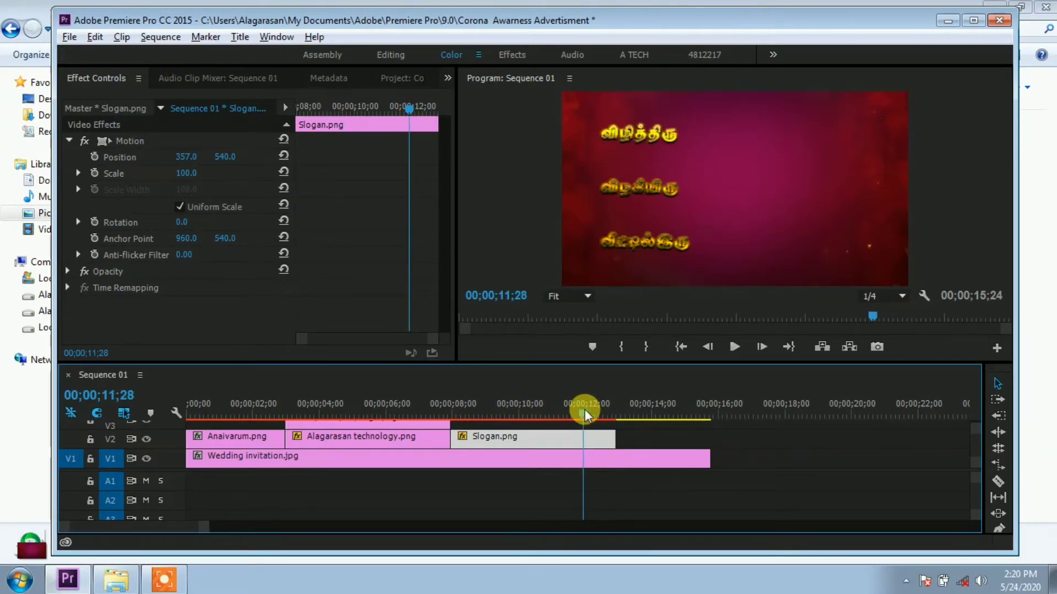
left_click_drag(584, 409, 589, 411)
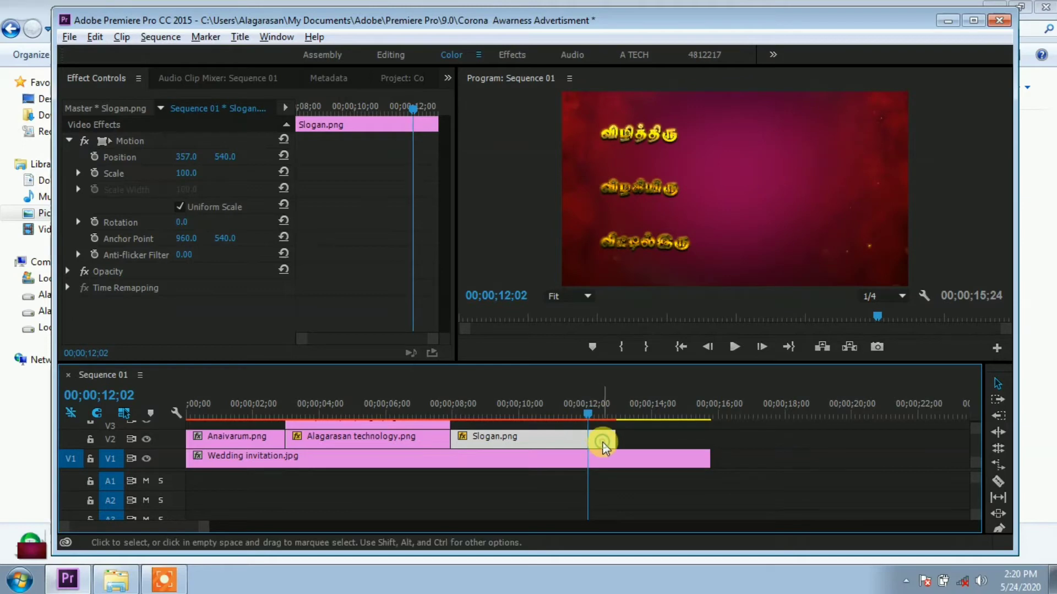
left_click_drag(602, 441, 578, 431)
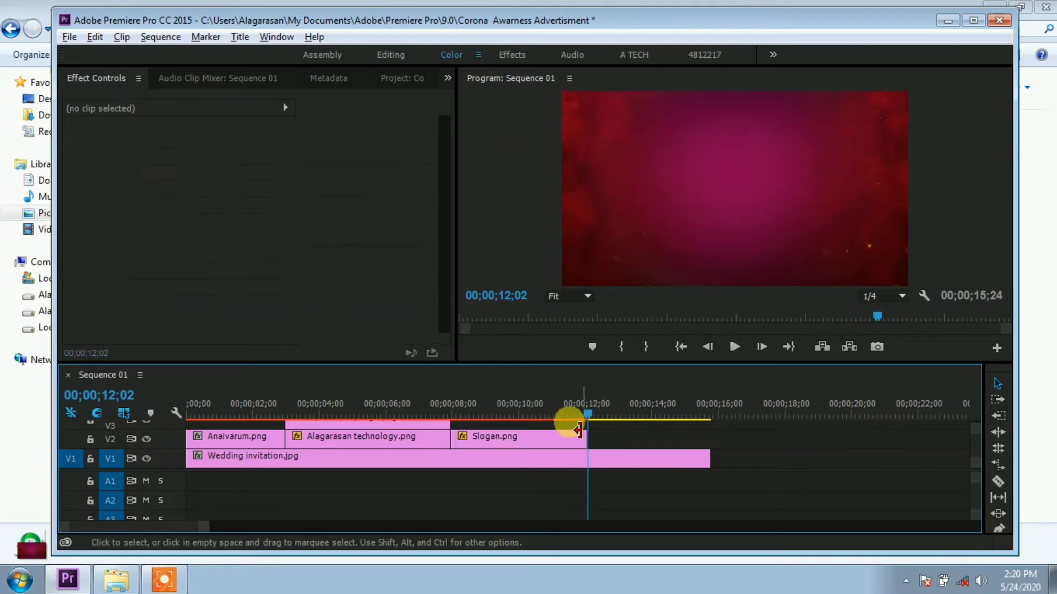
left_click(533, 435)
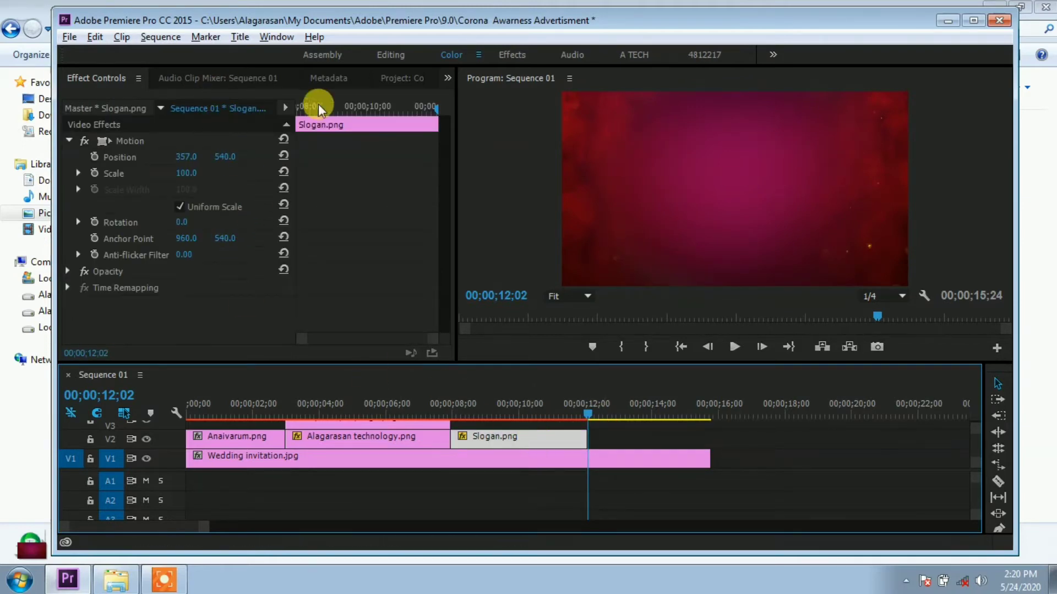
left_click(409, 82)
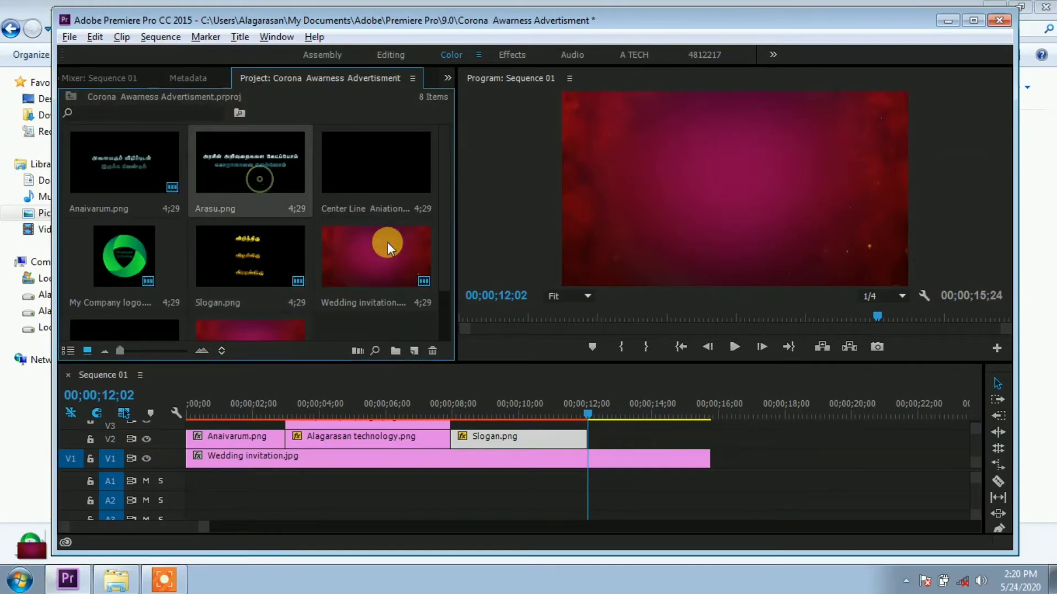
- In Downloads, compare the house_PNG67 and house_PNG50 pictures and select house_PNG50
left_click(116, 579)
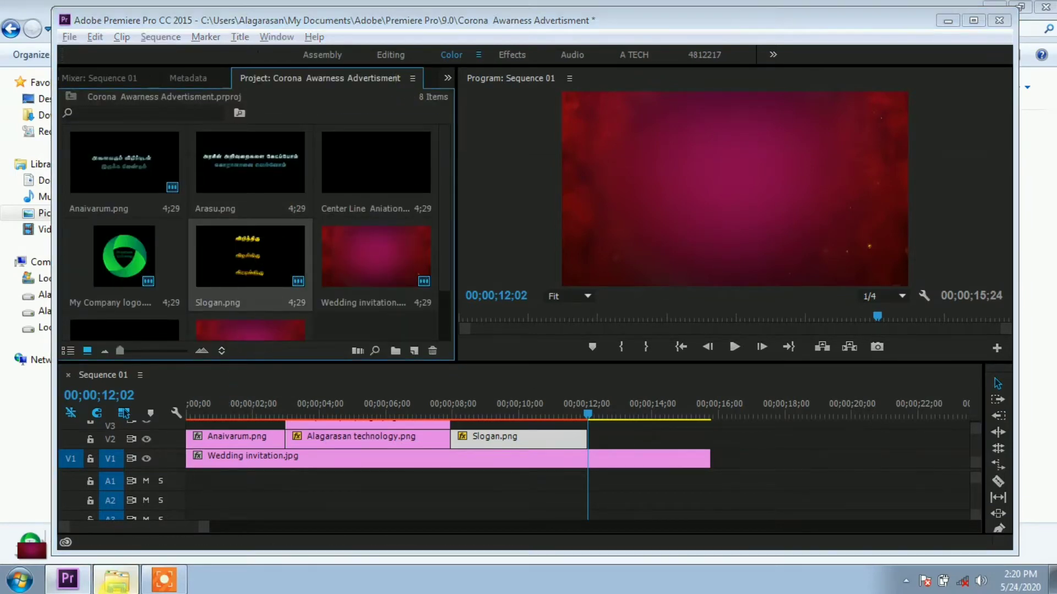
left_click(61, 115)
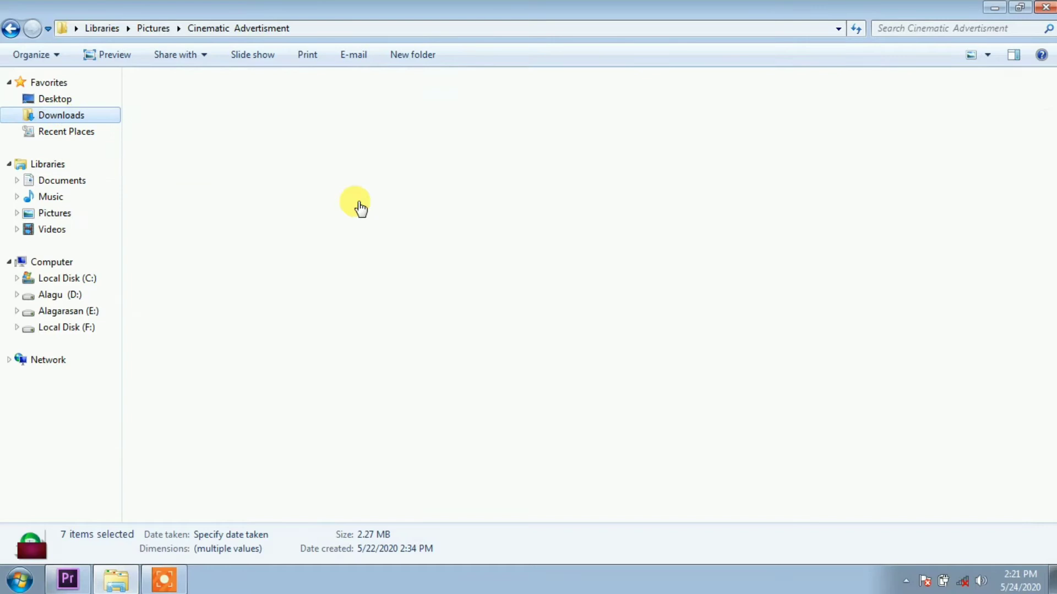
left_click(348, 161)
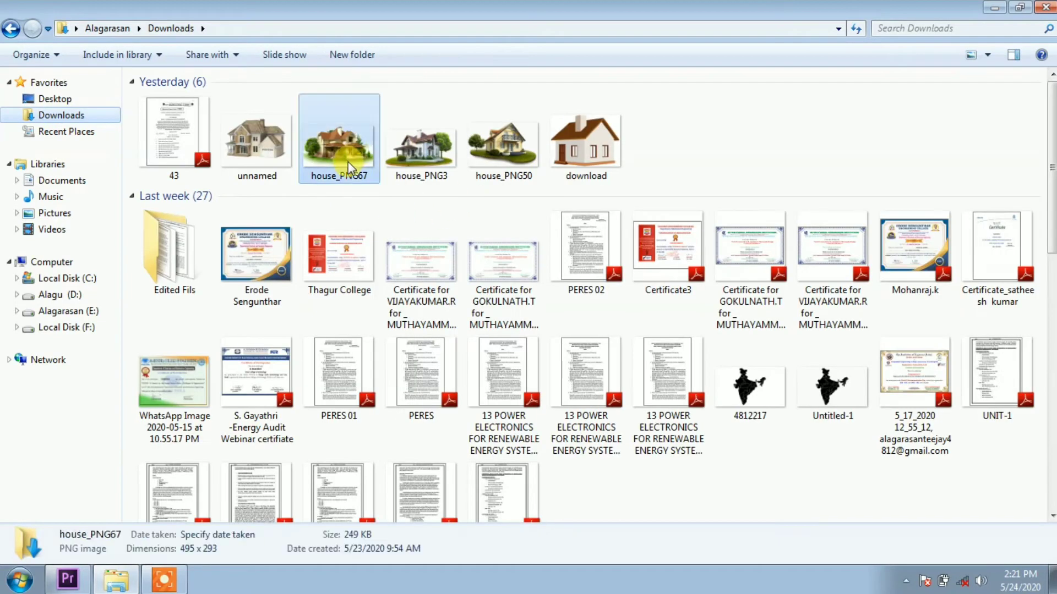
left_click(433, 164)
left_click(498, 178)
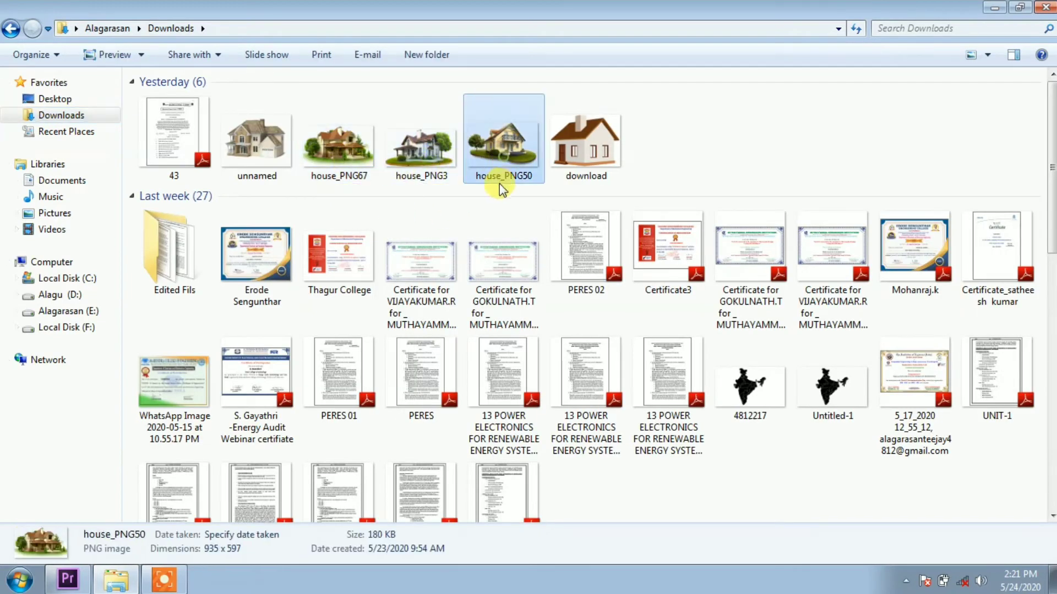
left_click(348, 158)
left_click(501, 146)
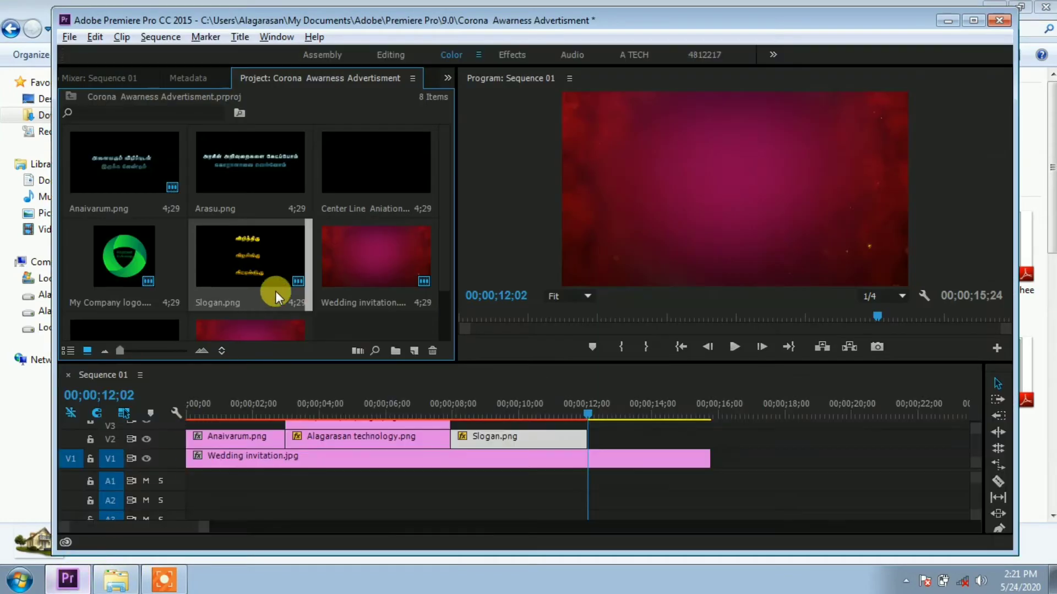
left_click_drag(100, 568, 290, 279)
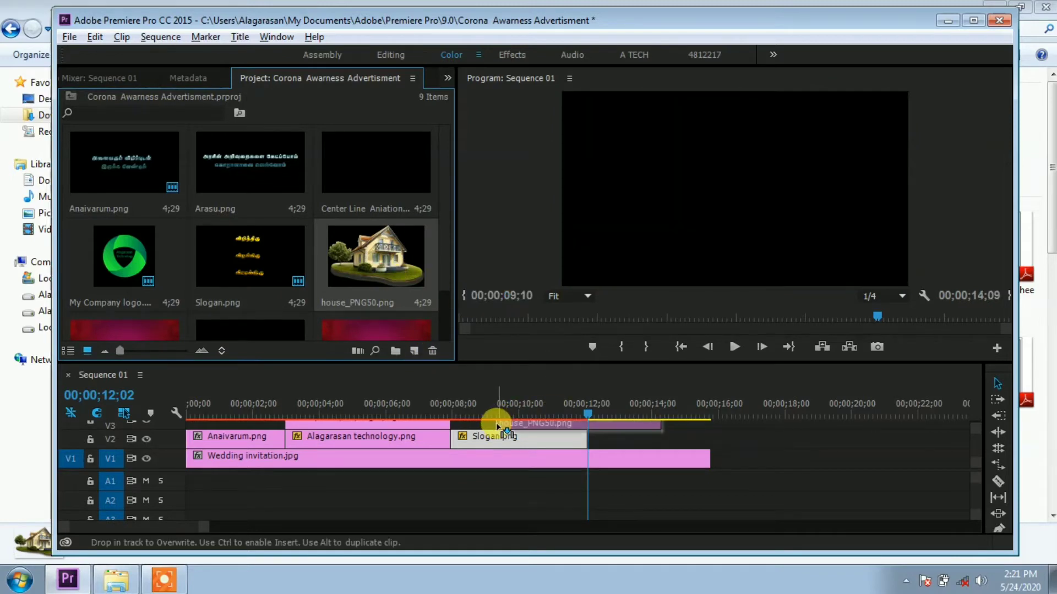
left_click_drag(394, 270, 527, 429)
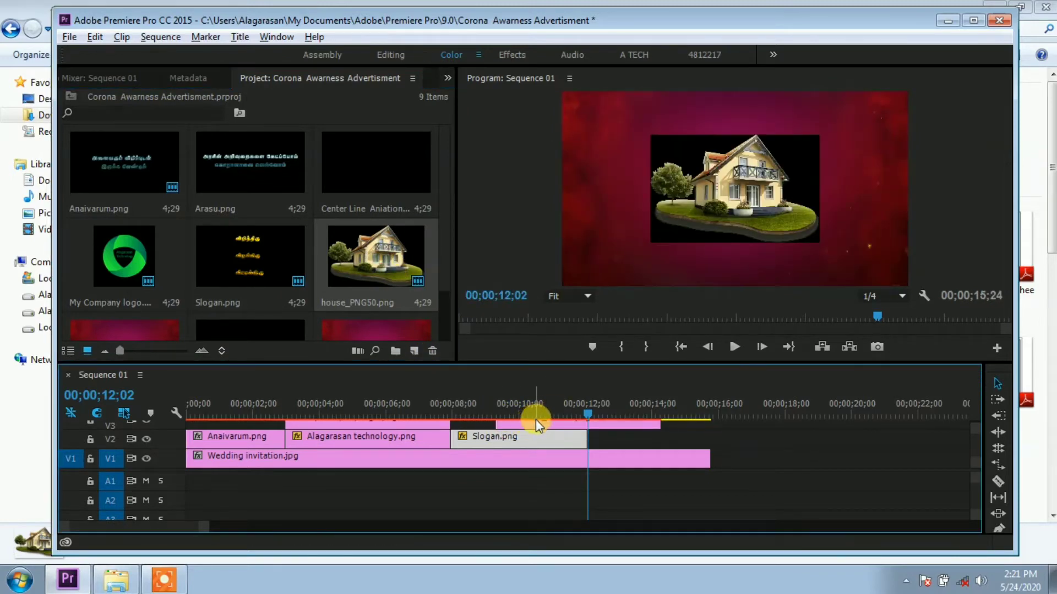
left_click_drag(513, 420, 477, 411)
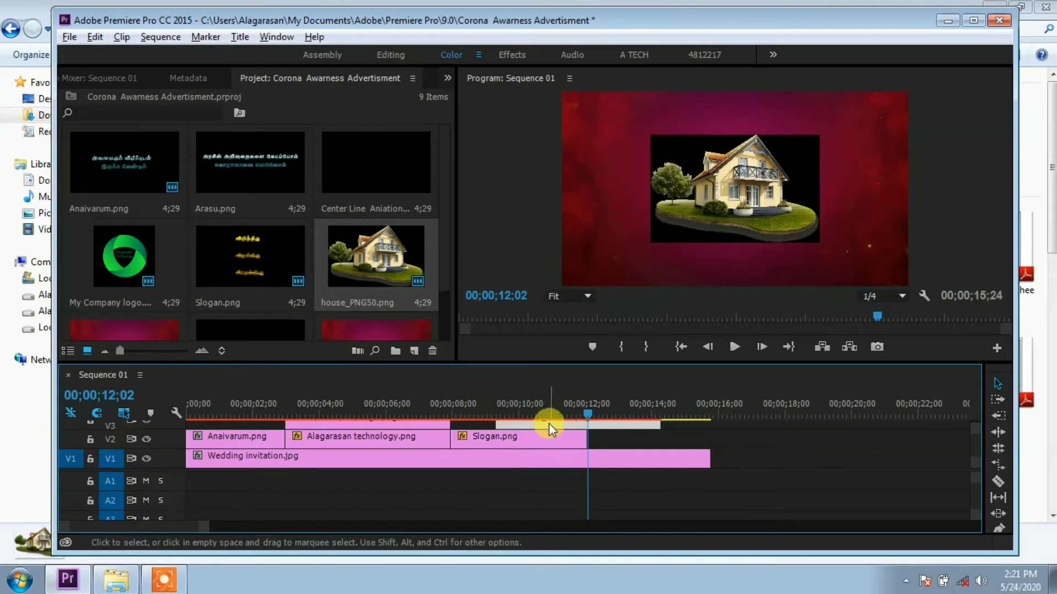
left_click(389, 269)
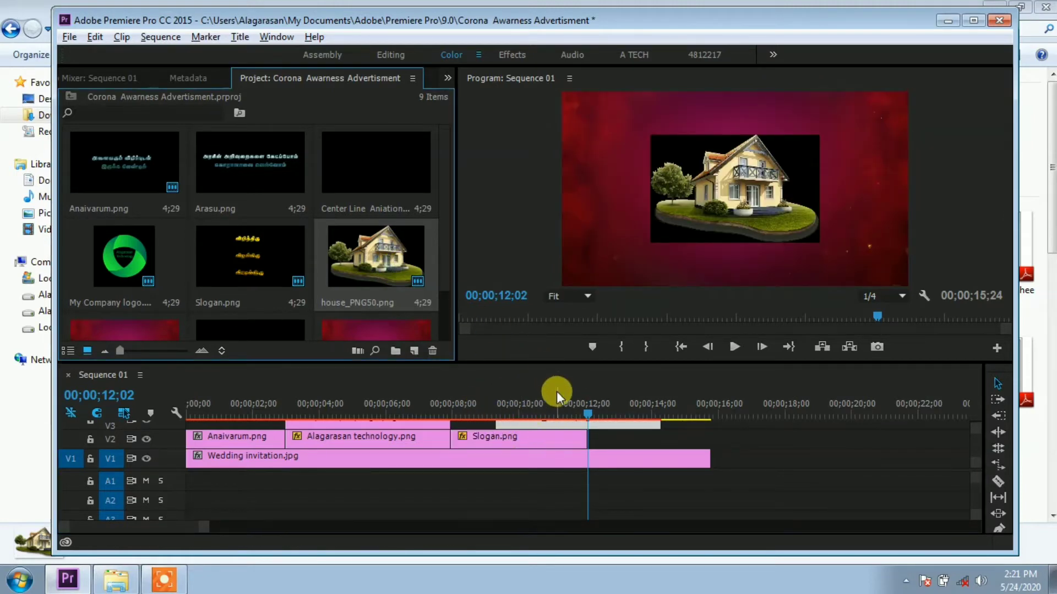
key("Delete")
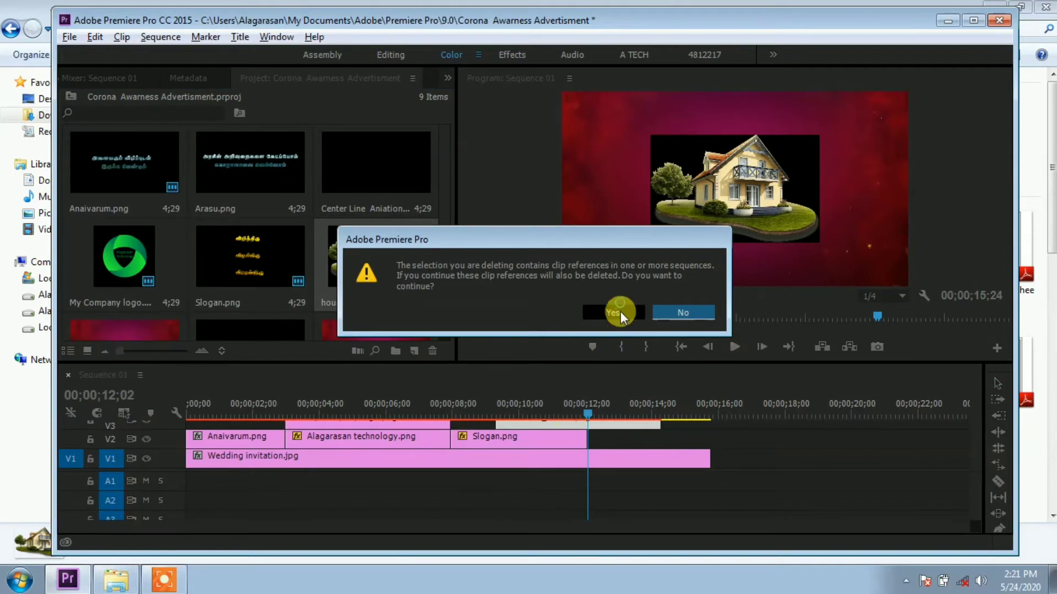
left_click(619, 314)
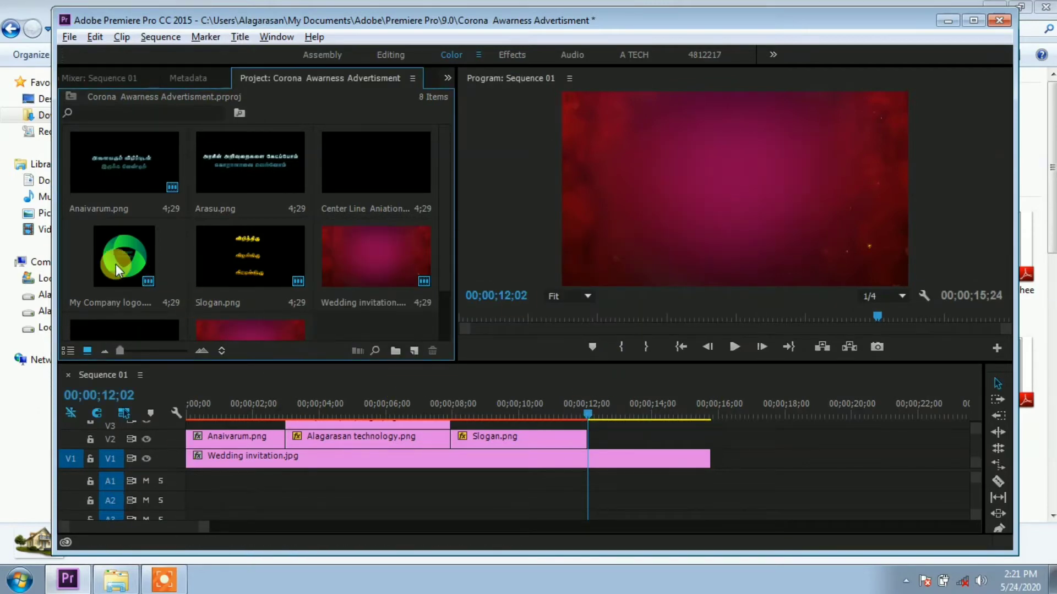
- Compare the house pictures in Downloads, preview house_PNG67 full size, and keep it selected
left_click(11, 435)
left_click(343, 157)
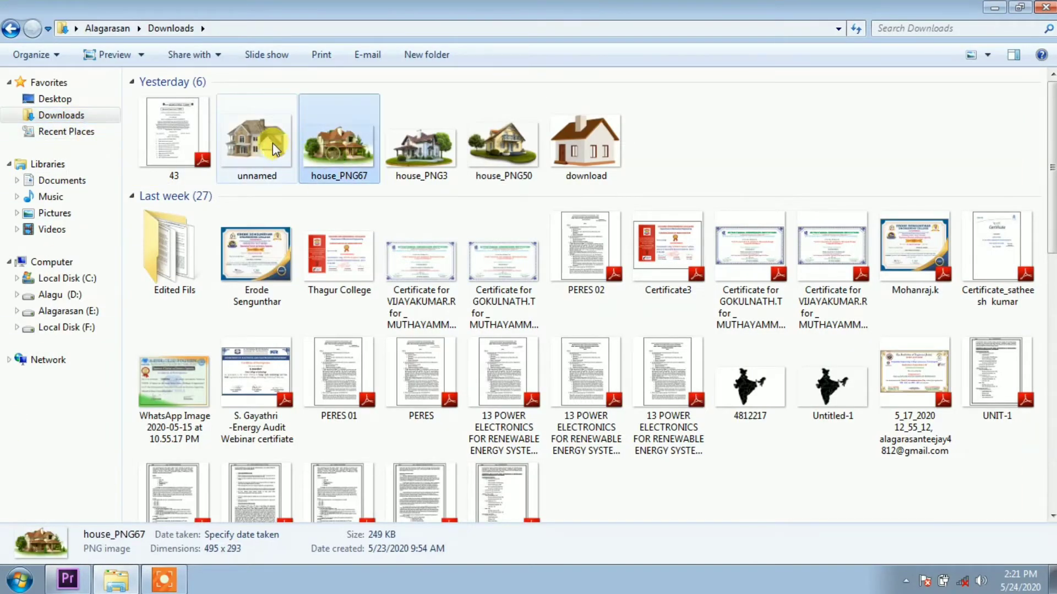
left_click(273, 144)
left_click(554, 173)
left_click(500, 182)
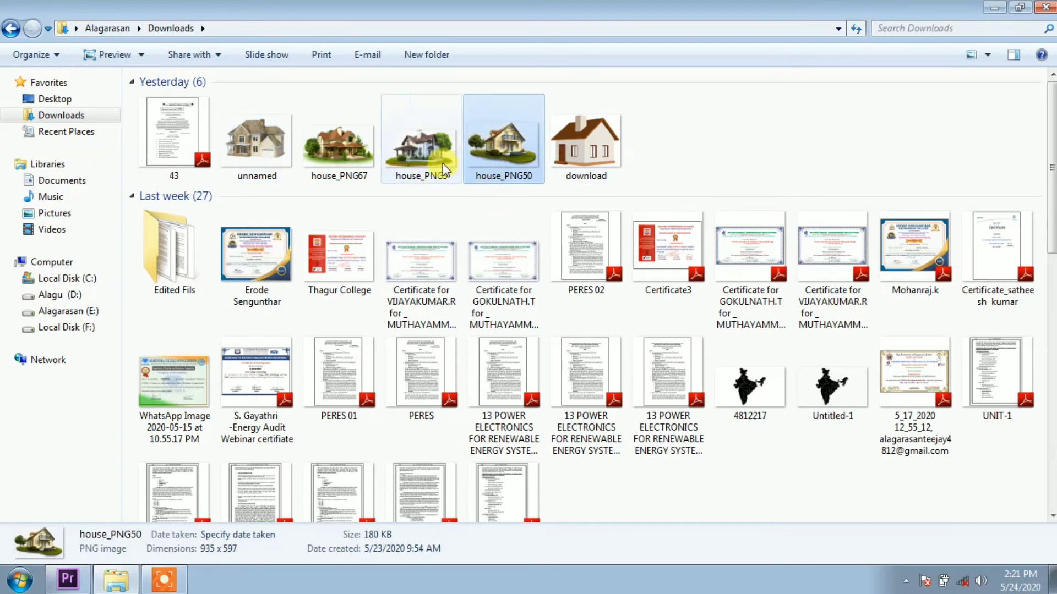
left_click(335, 145)
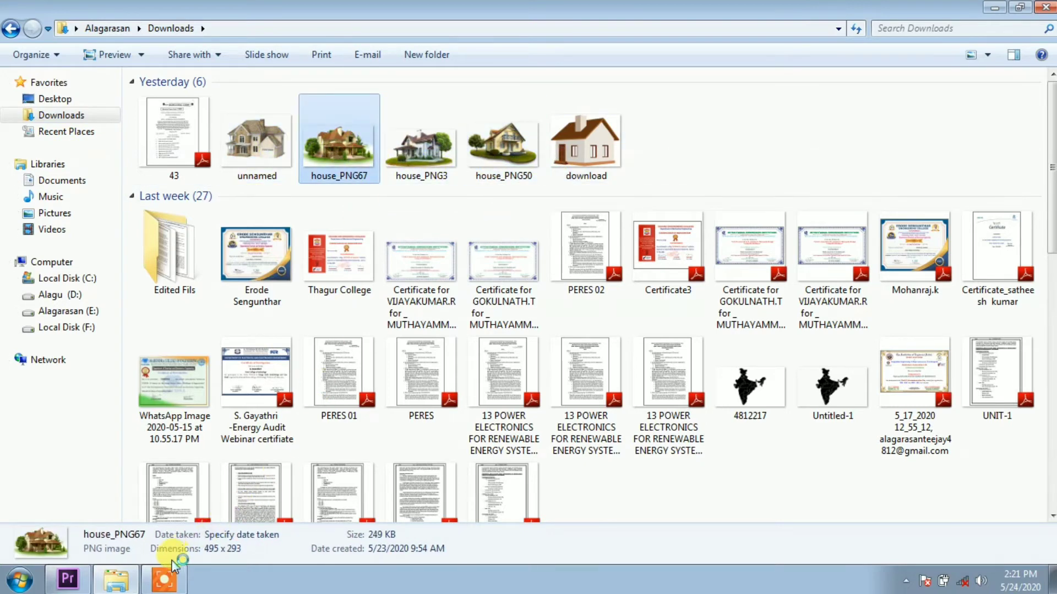
double_click(350, 131)
key("alt+F4")
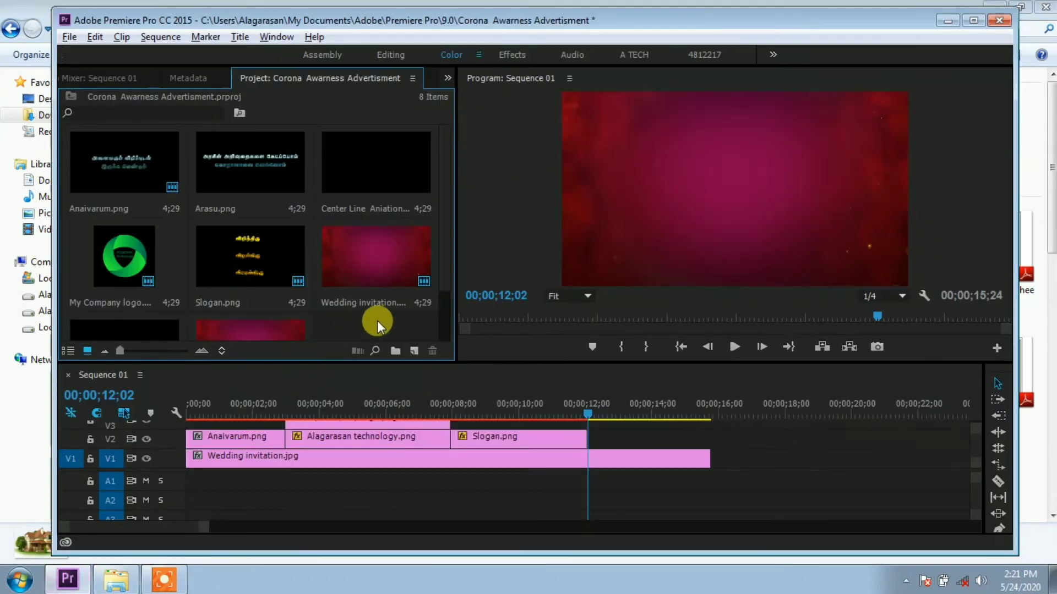
- Import house_PNG67 into the project and drop it as a clip on track V3
left_click_drag(329, 147, 378, 319)
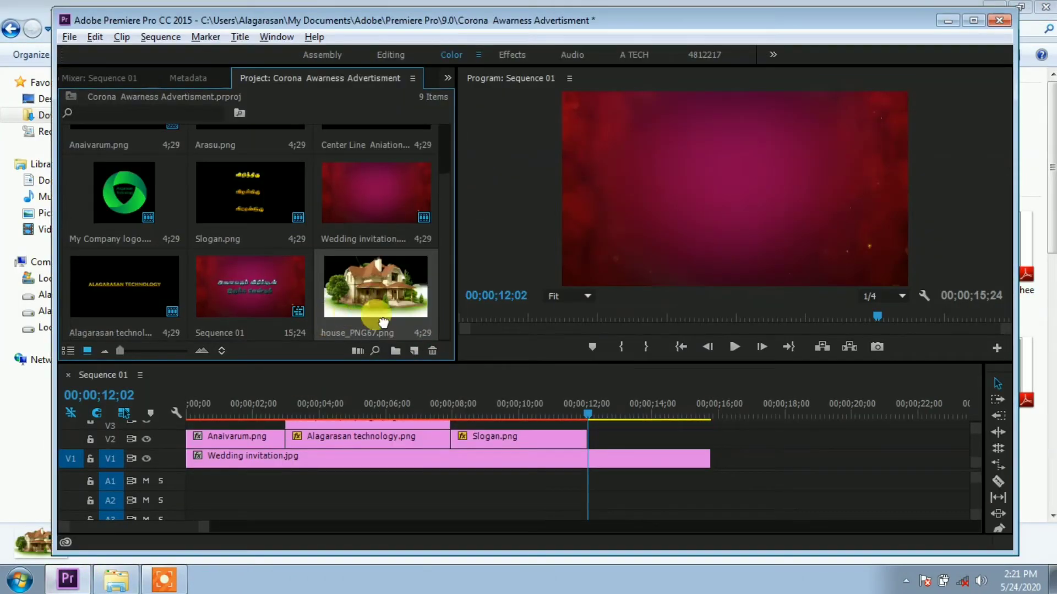
left_click_drag(377, 284, 465, 425)
left_click(514, 415)
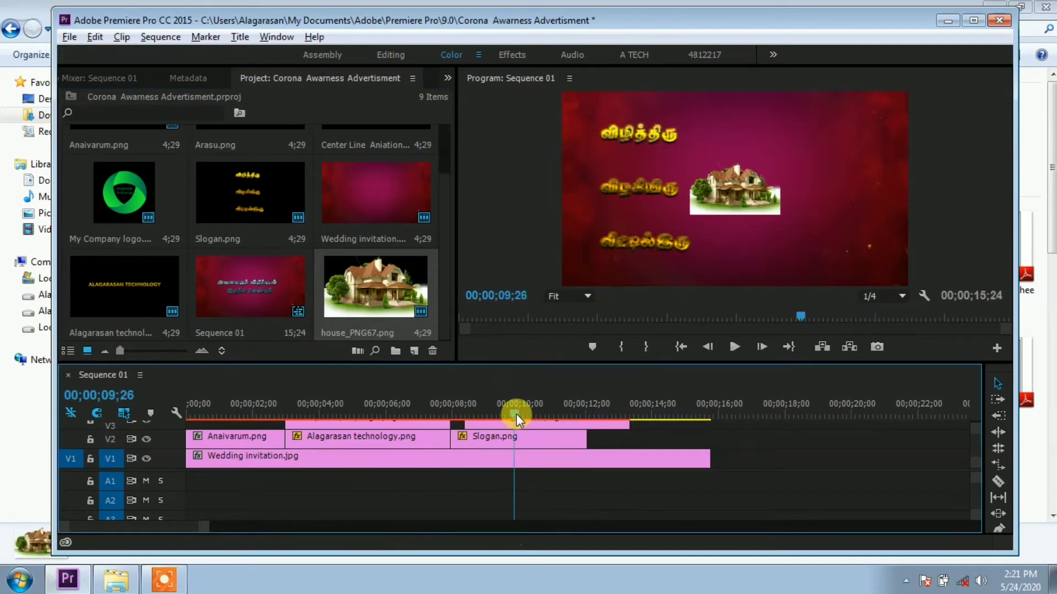
left_click(522, 413)
left_click_drag(533, 423, 545, 434)
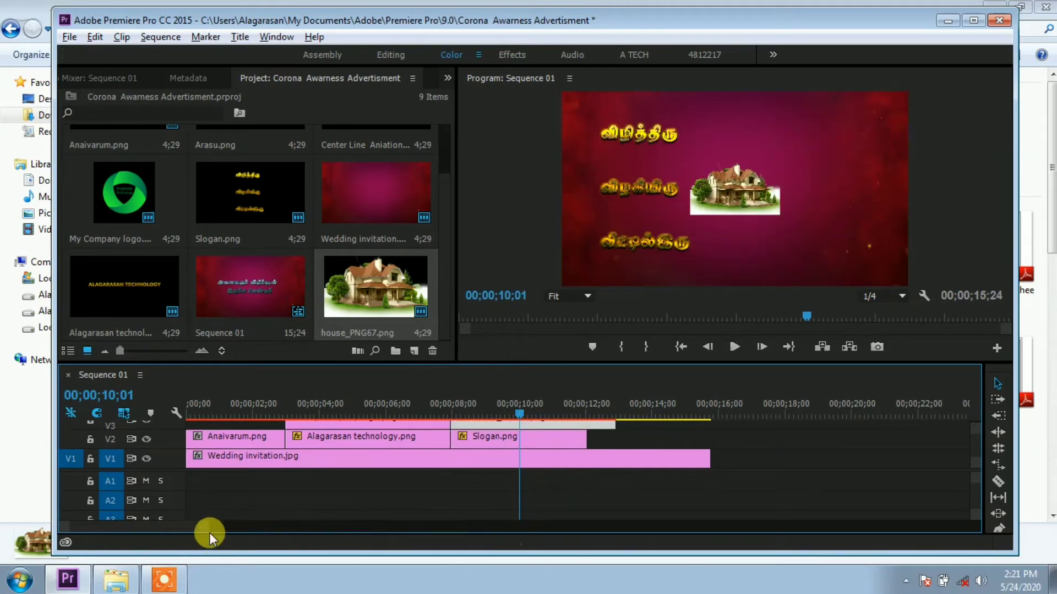
- Redock the timeline across the bottom, make it taller, and align house_PNG67 with Slogan.png's start
left_click_drag(208, 531, 194, 533)
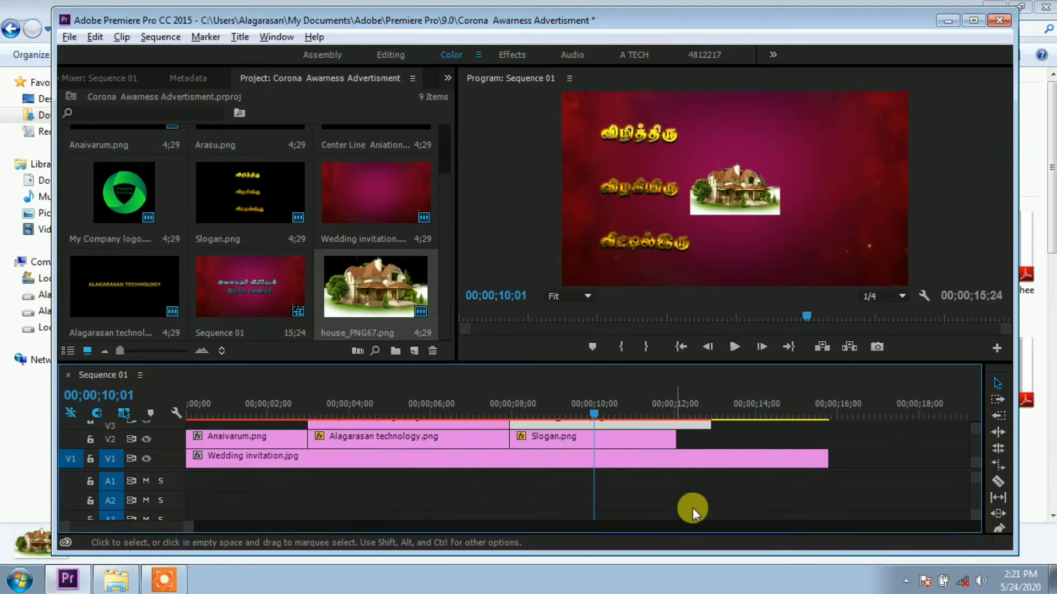
left_click(864, 364)
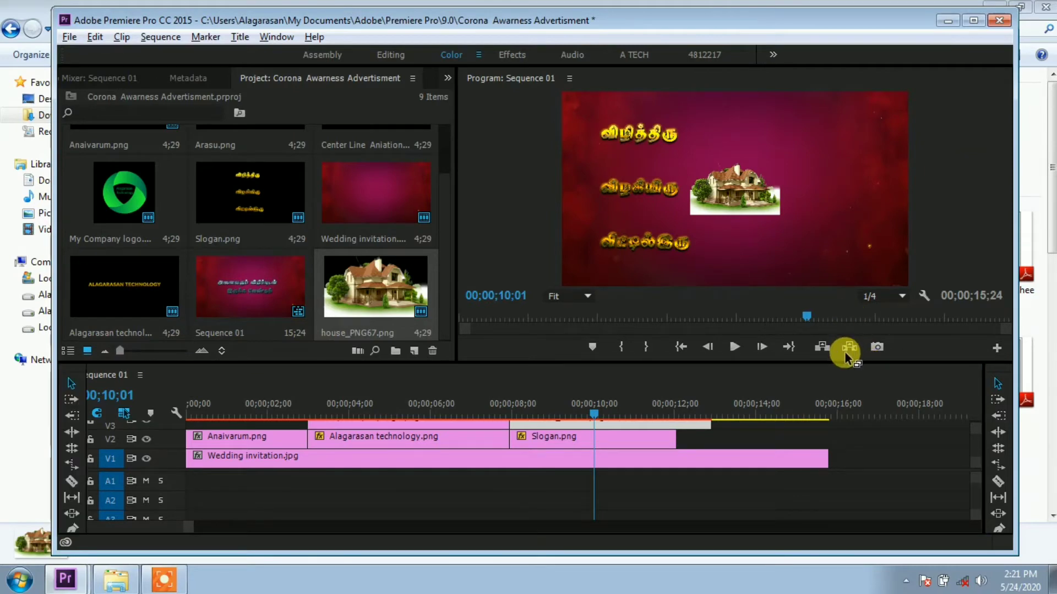
left_click_drag(848, 352, 845, 353)
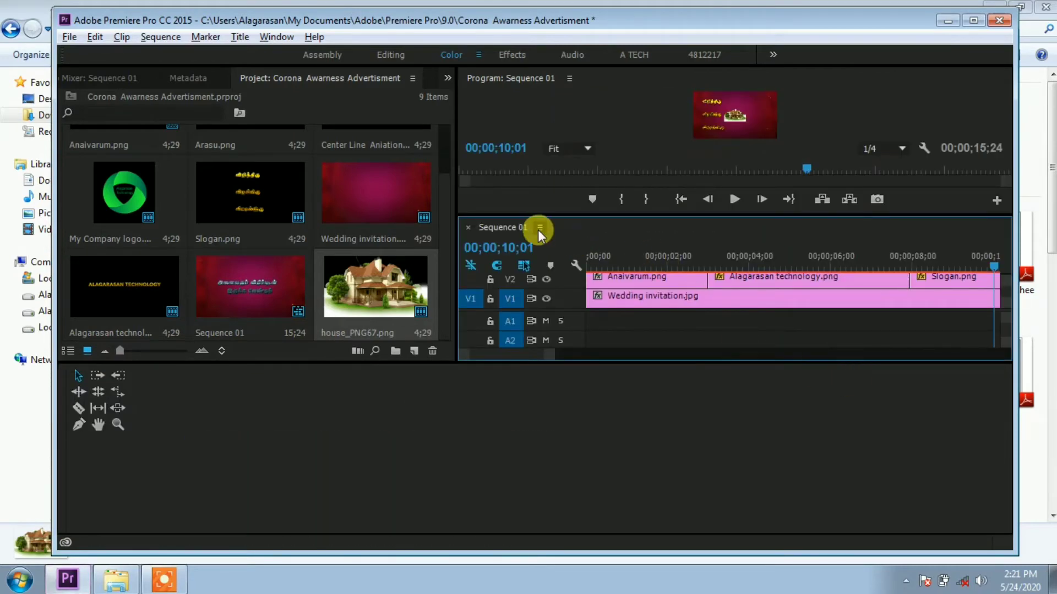
left_click_drag(561, 227, 428, 413)
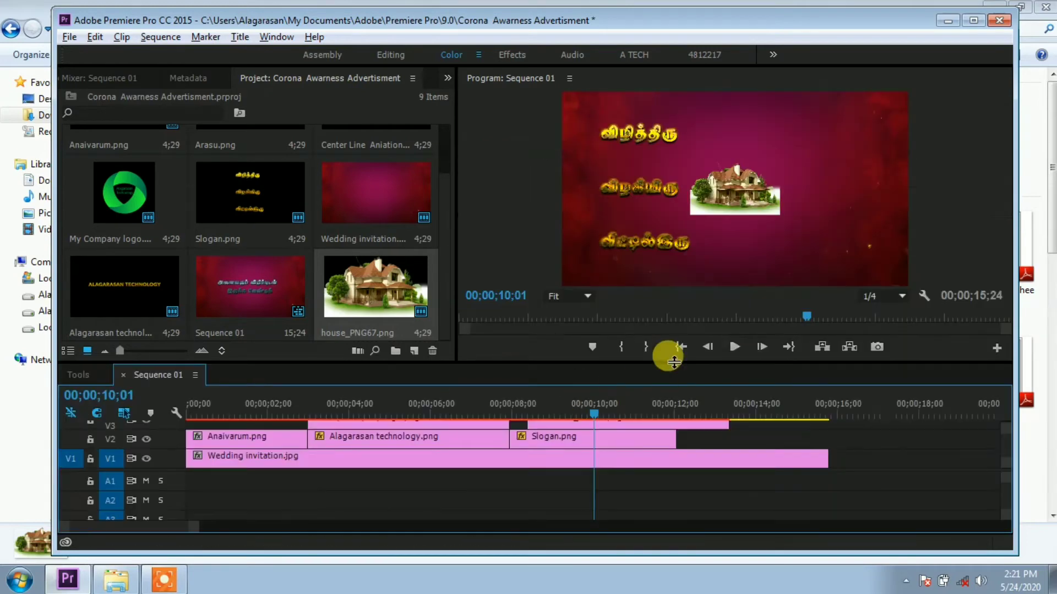
mouse_move(624, 363)
left_mouse_down()
mouse_move(615, 280)
mouse_move(603, 271)
left_mouse_up()
left_click(602, 366)
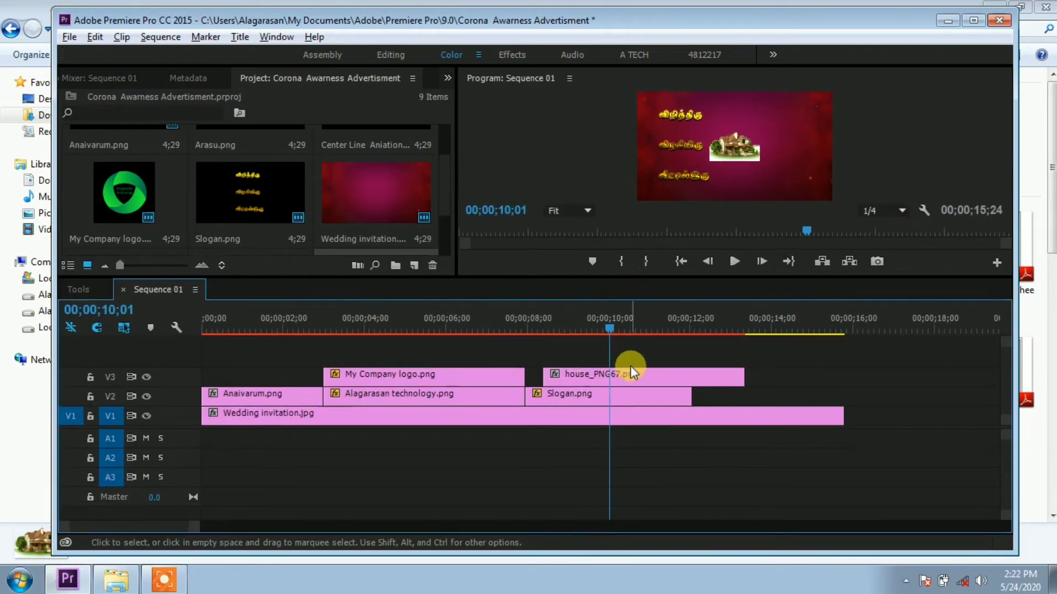
mouse_move(606, 366)
left_mouse_down()
mouse_move(557, 381)
mouse_move(573, 372)
left_mouse_up()
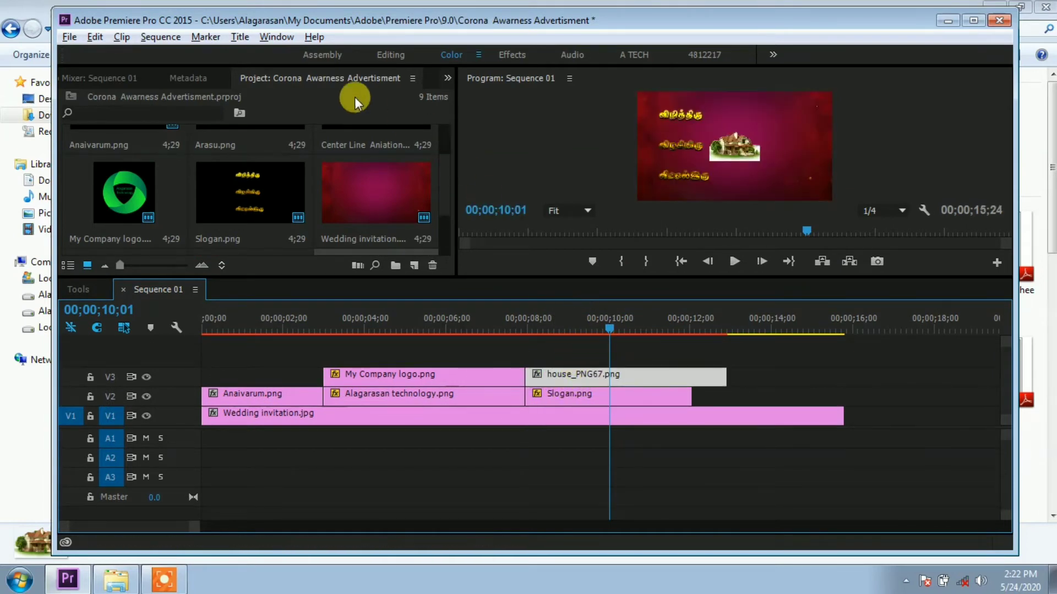
- In Effect Controls, move the house image right and down and scale it to 161
left_click(446, 80)
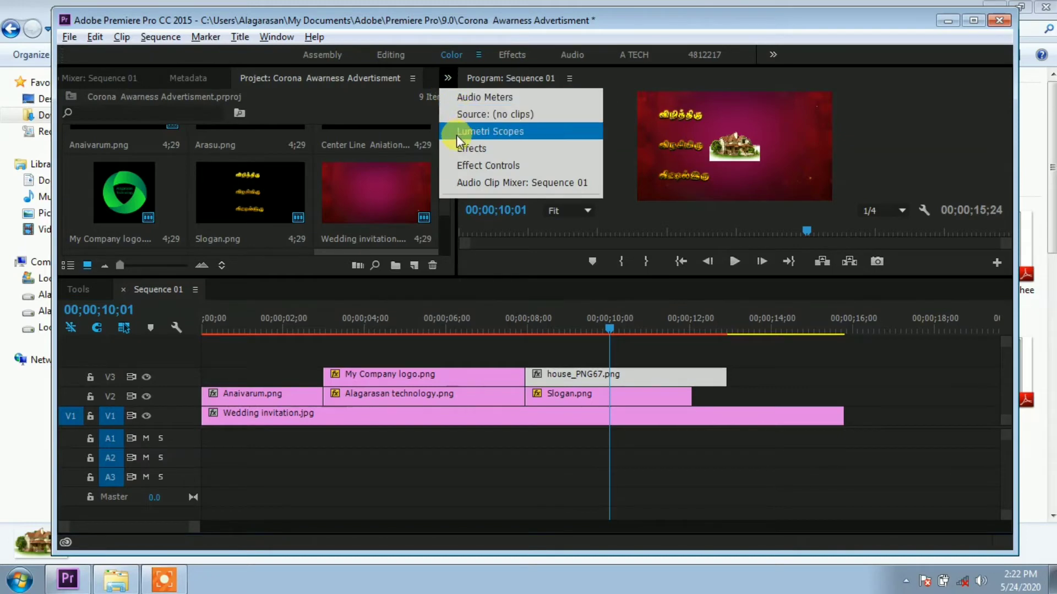
left_click(456, 159)
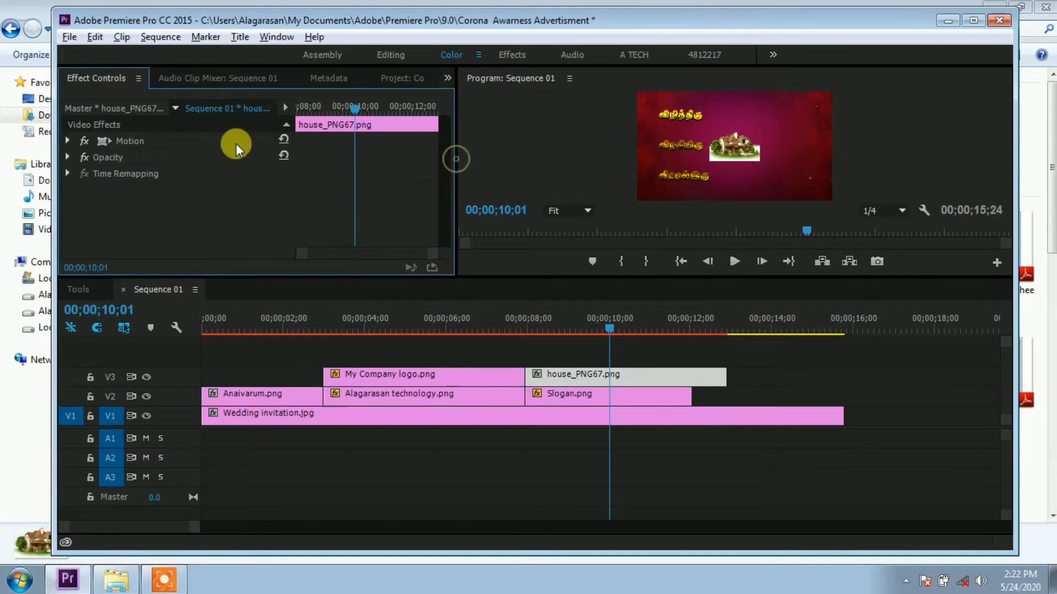
left_click(65, 142)
left_click(67, 141)
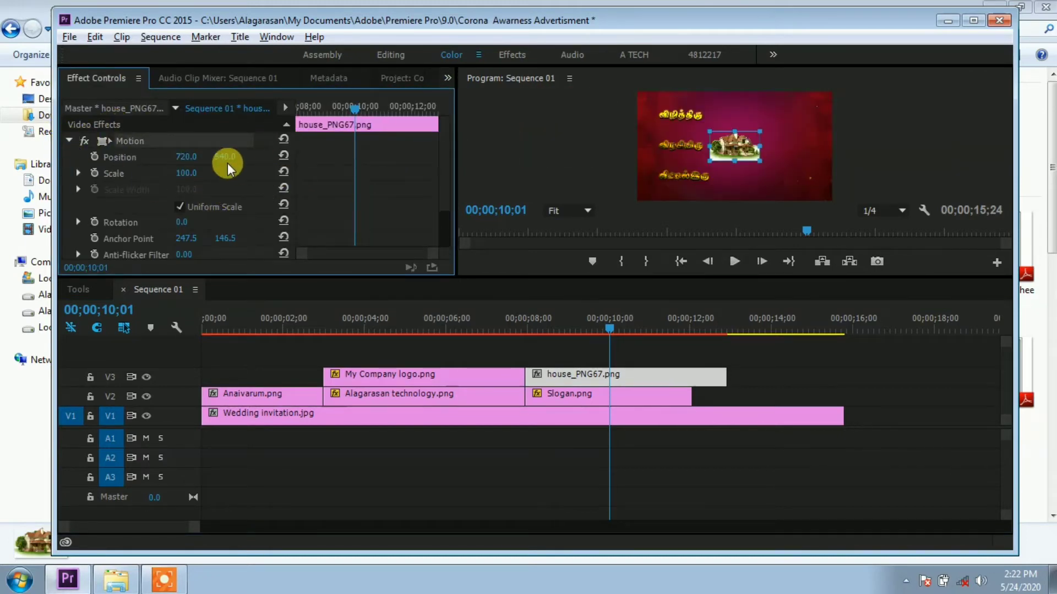
mouse_move(225, 158)
left_mouse_down()
mouse_move(196, 175)
mouse_move(254, 157)
left_mouse_up()
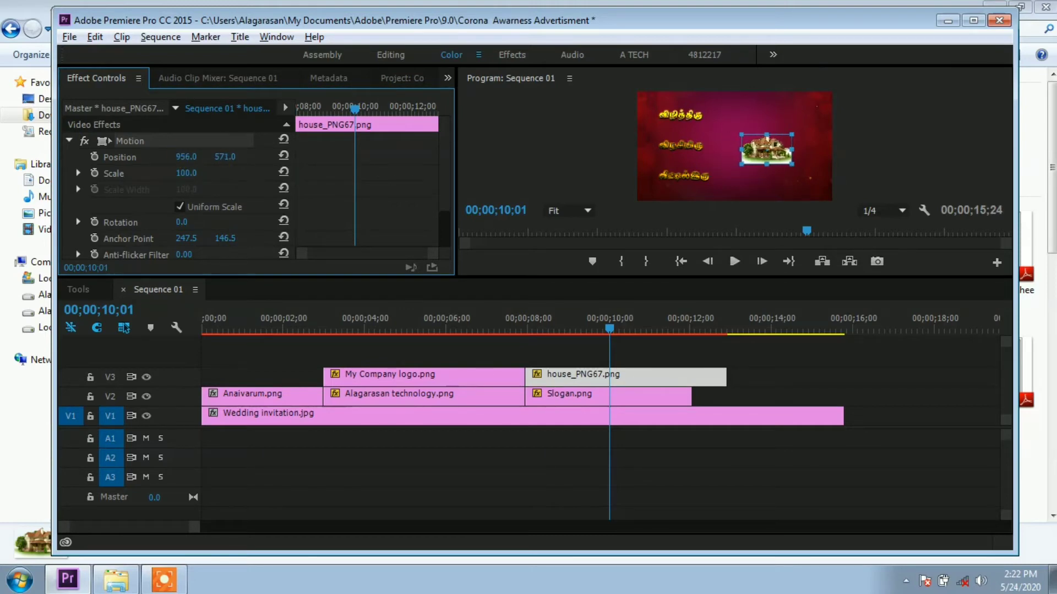
left_click_drag(185, 174, 219, 174)
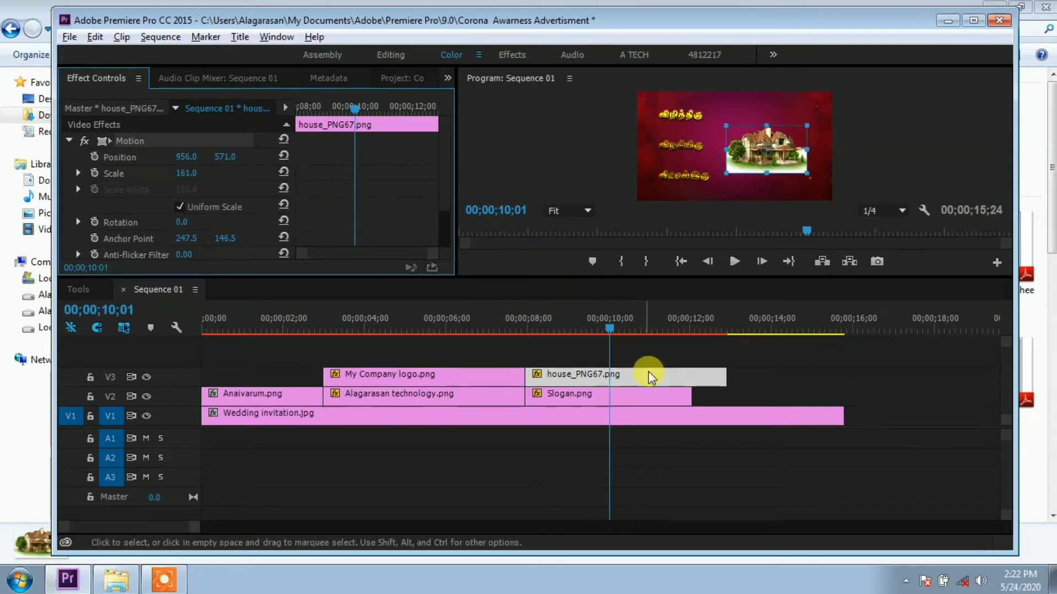
- Trim the house_PNG67 clip to end with the slogan at 00;00;12;00, then scrub back to preview
left_click(682, 329)
left_click_drag(689, 330, 689, 329)
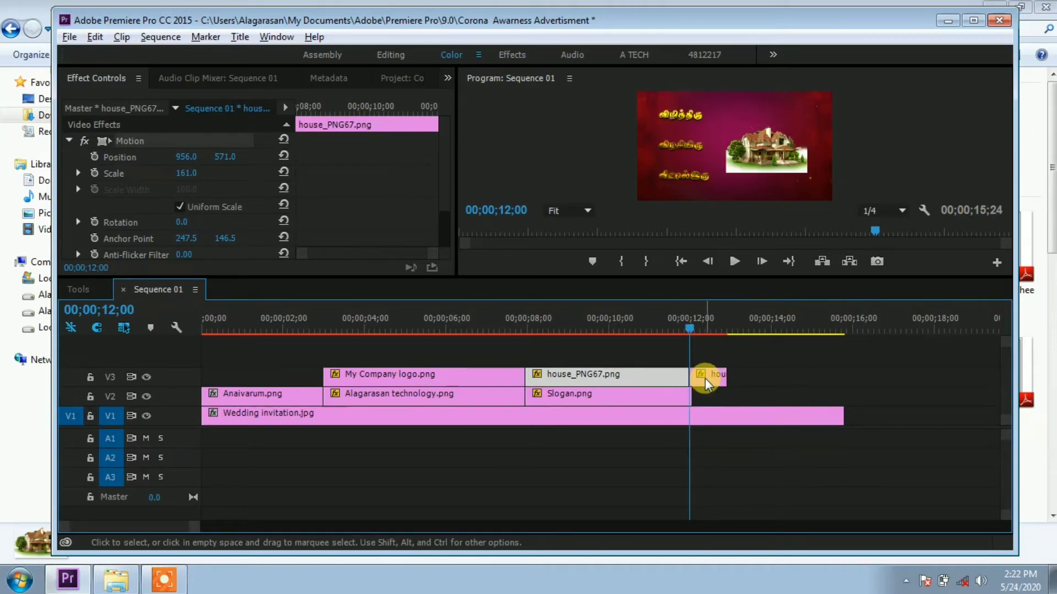
left_click_drag(708, 378, 691, 380)
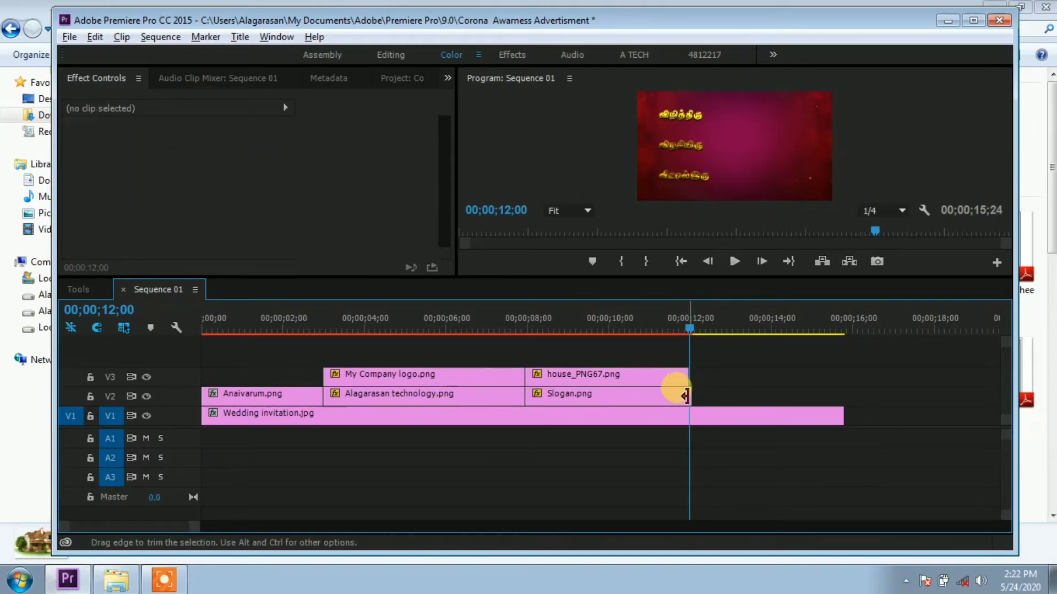
left_click_drag(688, 329, 535, 327)
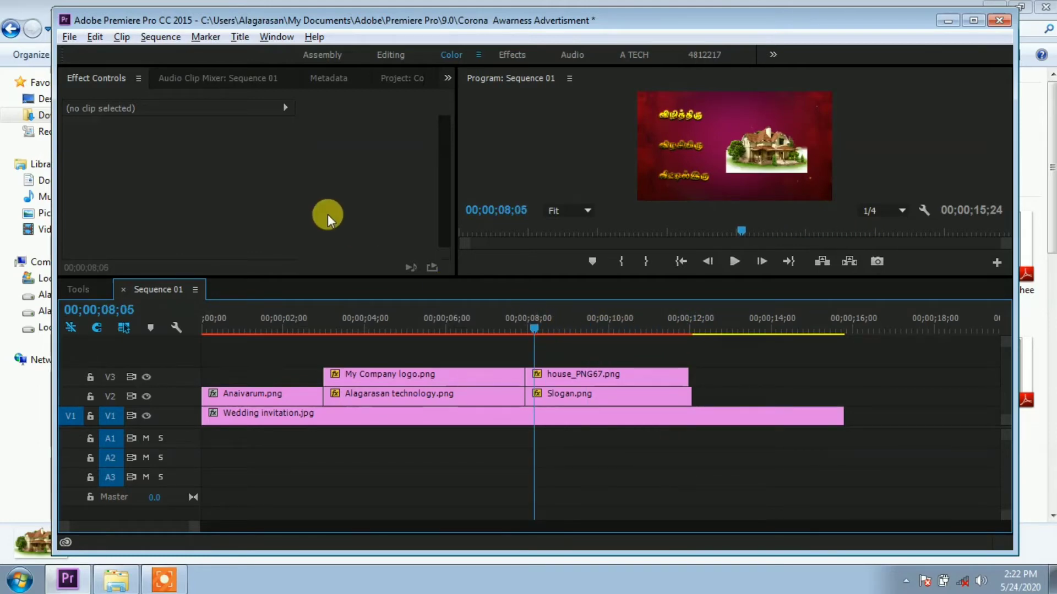
- Place Arasu.png from the Project bin on V2 right after the Slogan clip
left_click(386, 78)
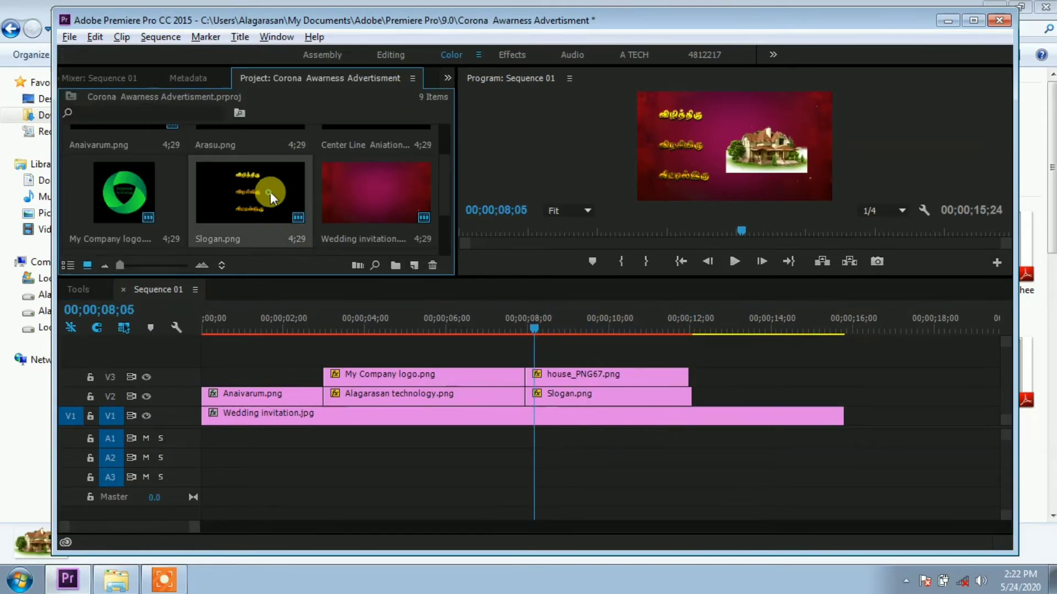
left_click(235, 177)
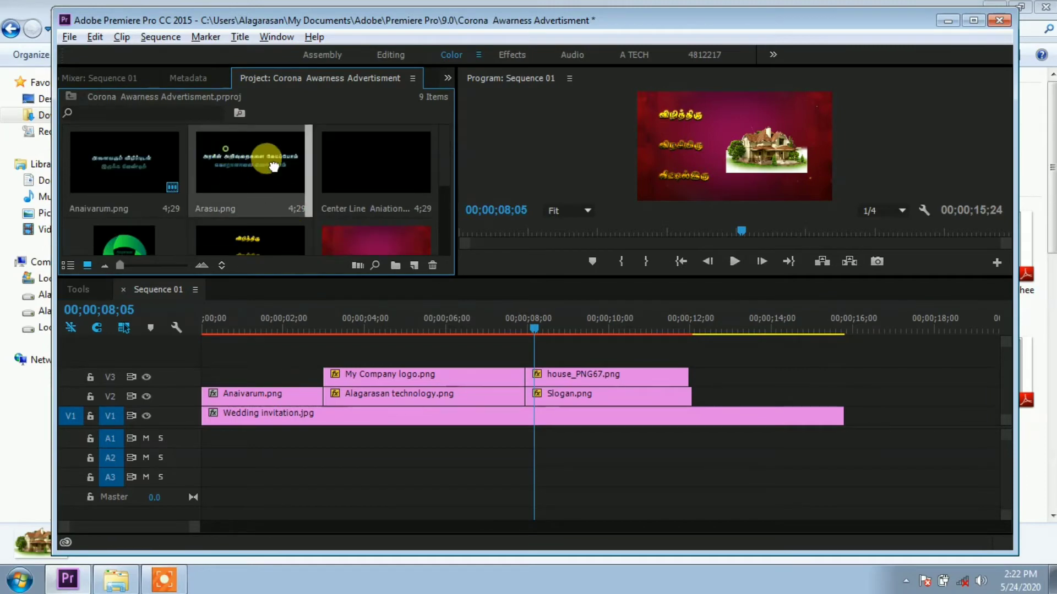
left_click_drag(600, 269, 700, 405)
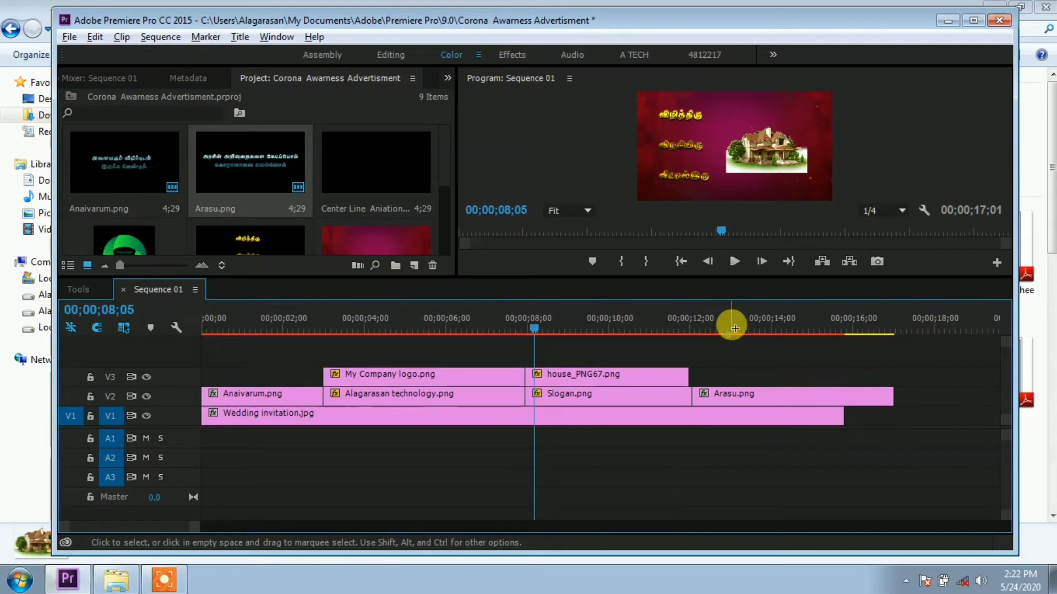
- Split Arasu.png at 15;23 where the background ends and delete the excess piece
left_click_drag(735, 328, 846, 333)
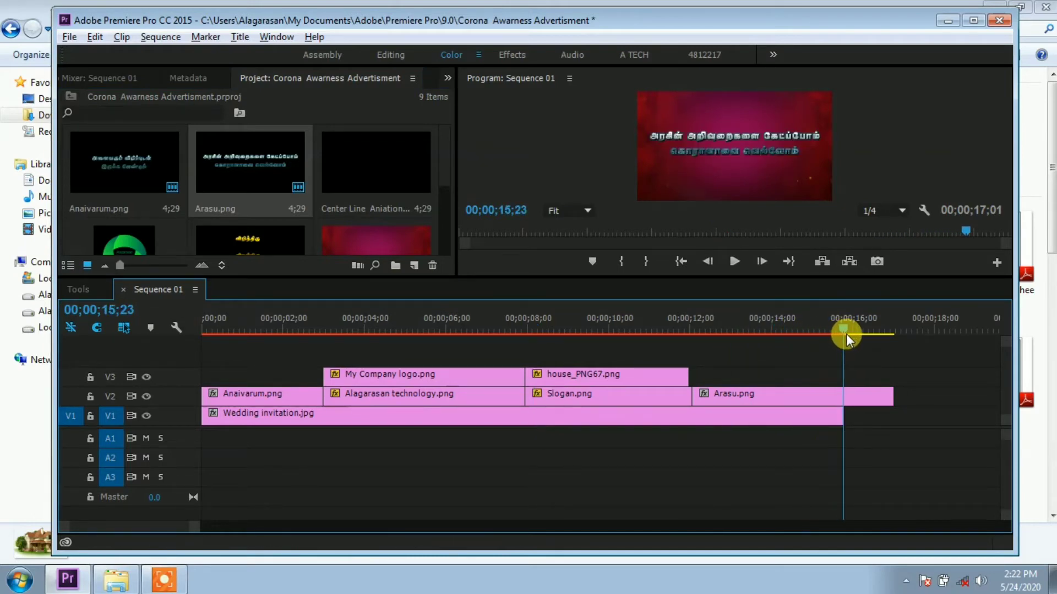
left_click(858, 397)
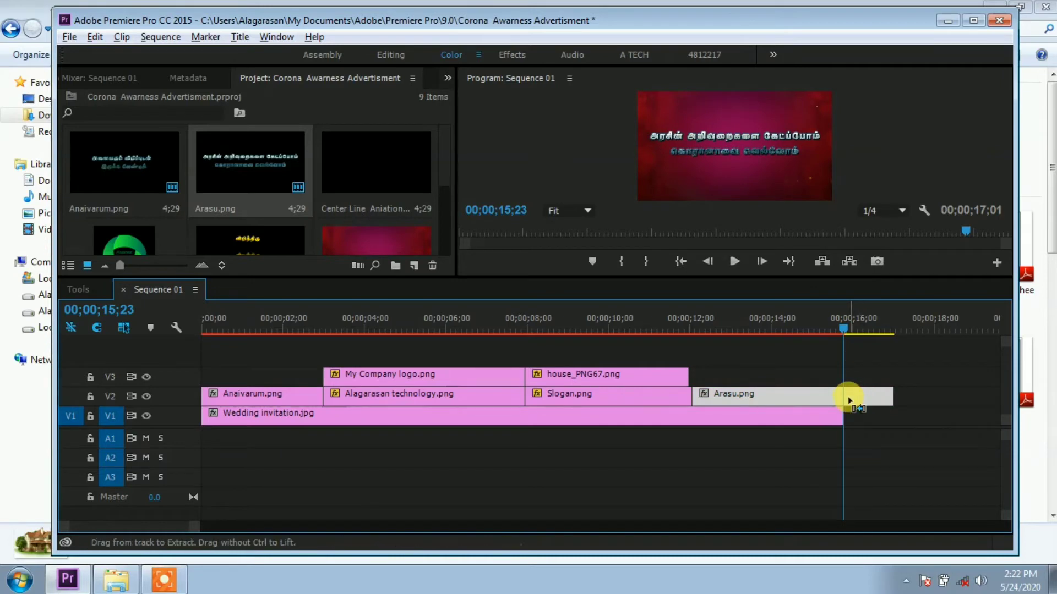
key("ctrl+k")
left_click(866, 403)
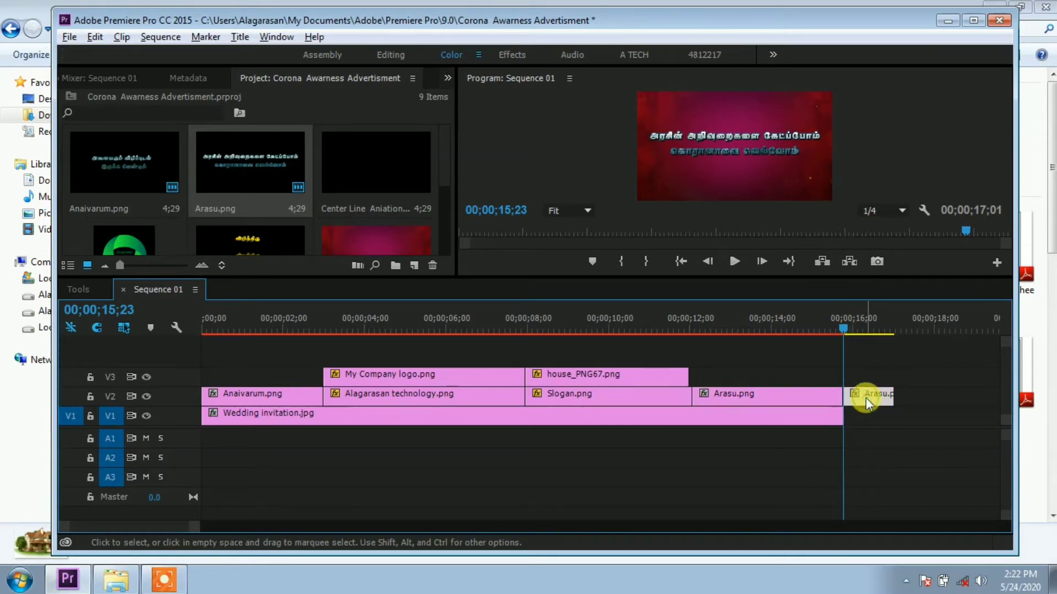
key("Delete")
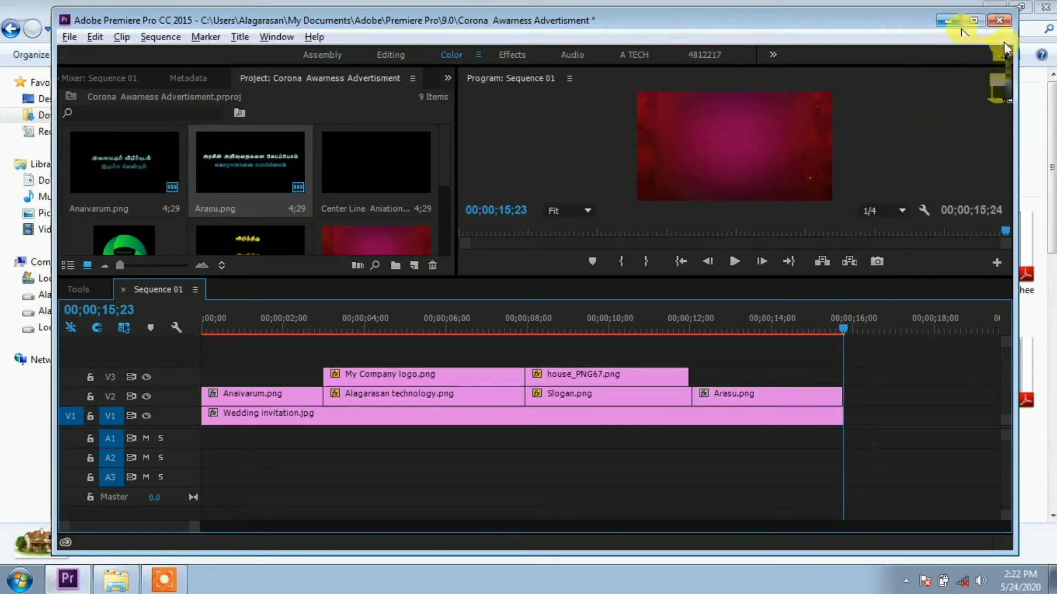
- In the Desktop folder, browse the corona videos and select the Single Corona Virus green screen video
left_click(1051, 581)
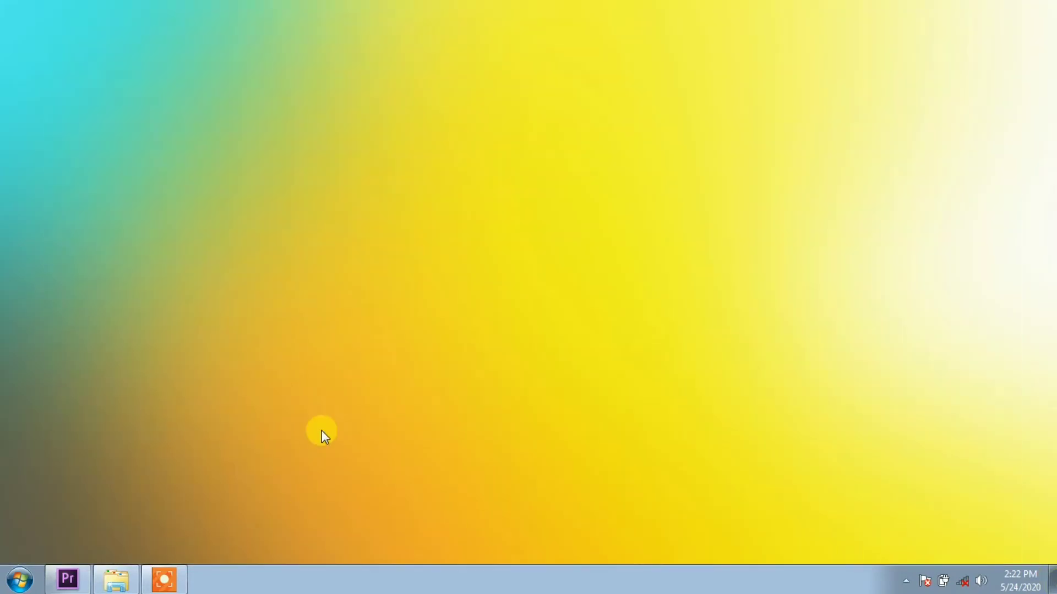
left_click(117, 582)
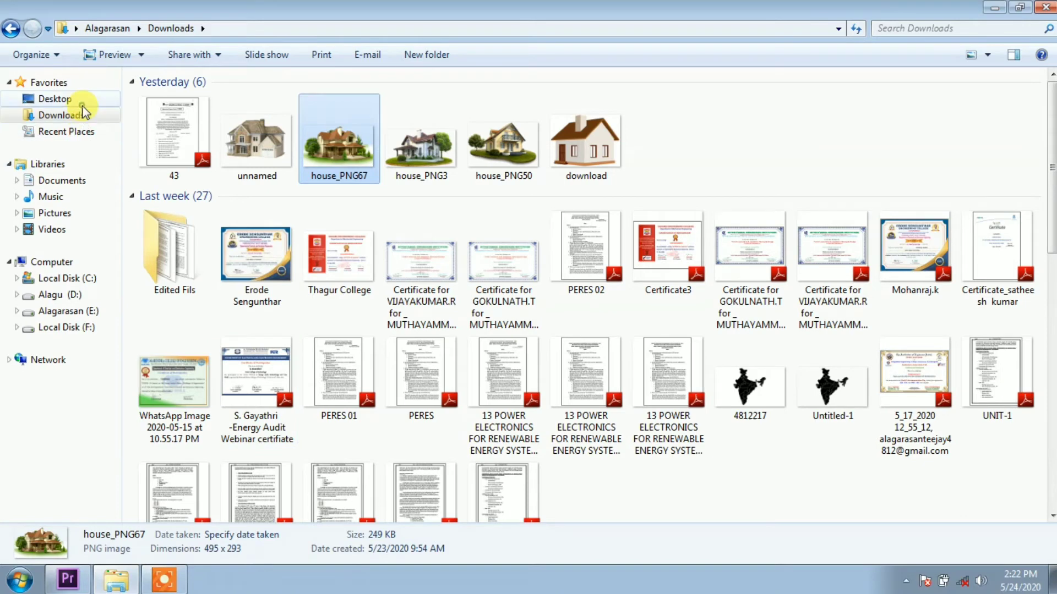
left_click(81, 99)
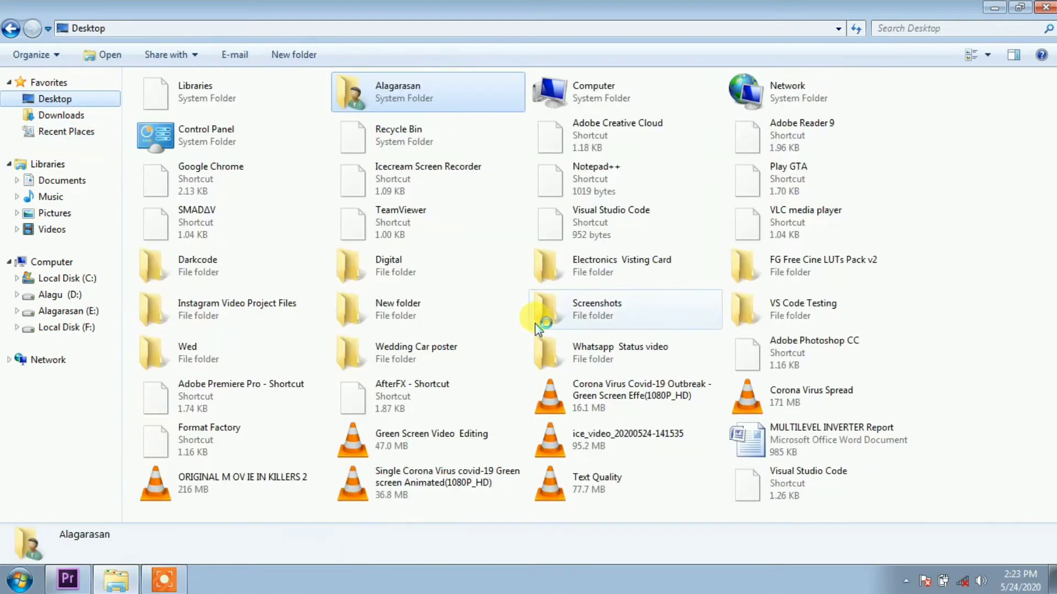
left_click(627, 391)
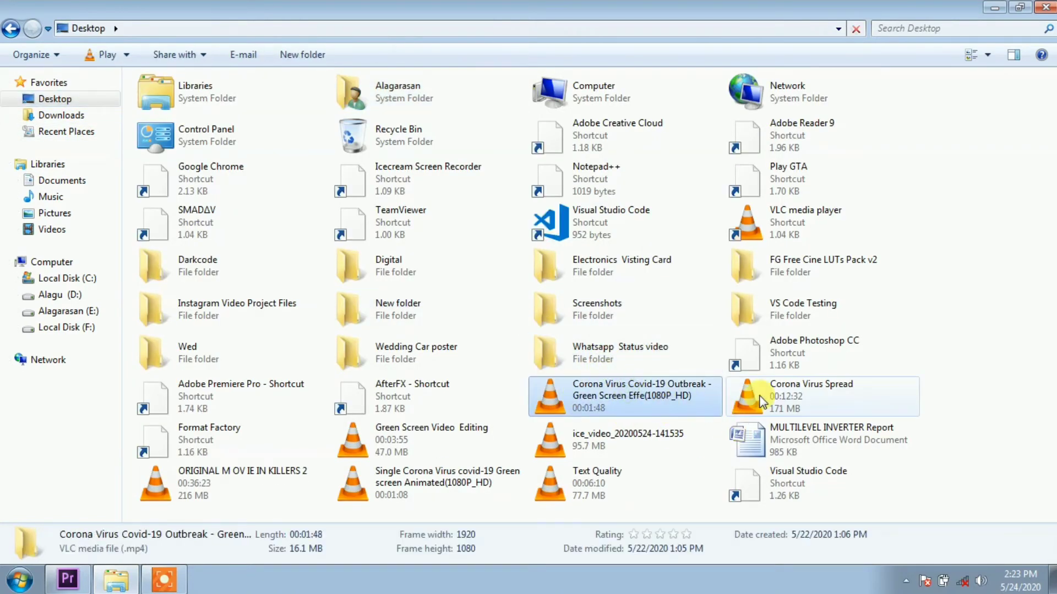
left_click(741, 411)
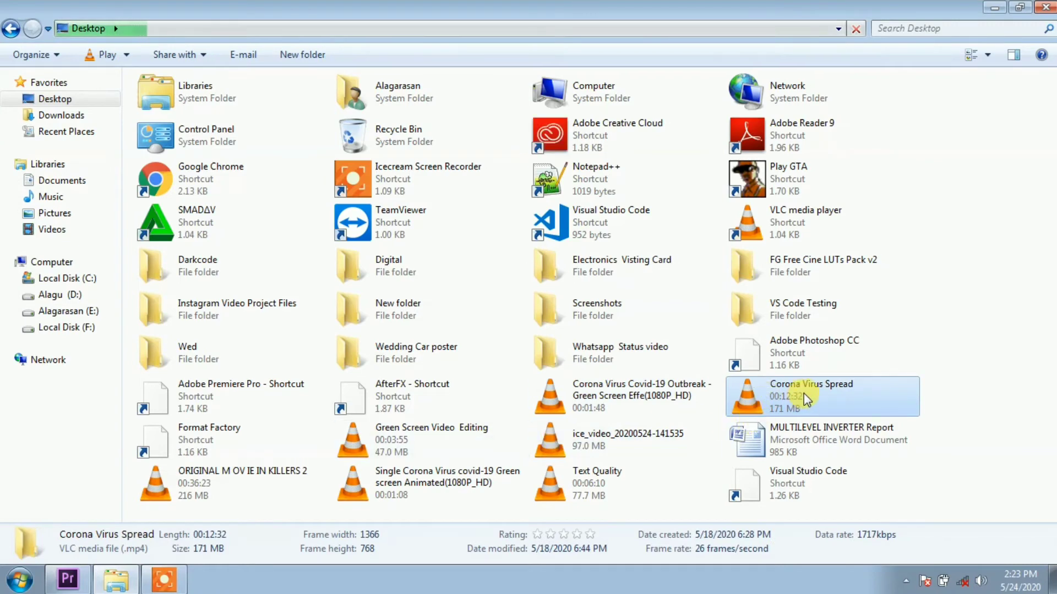
left_click(572, 415)
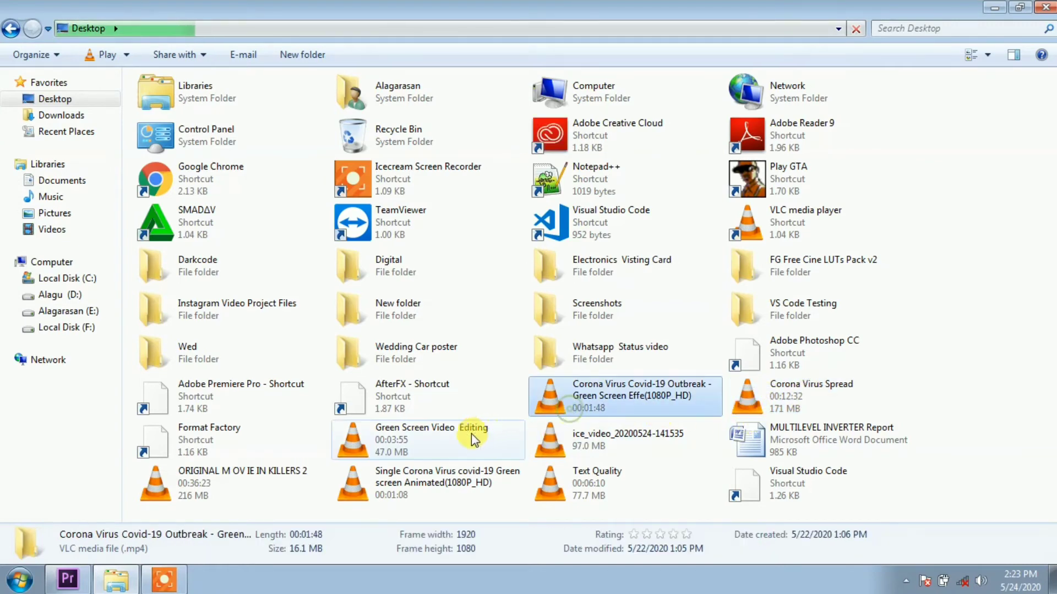
left_click(471, 433)
left_click(394, 481)
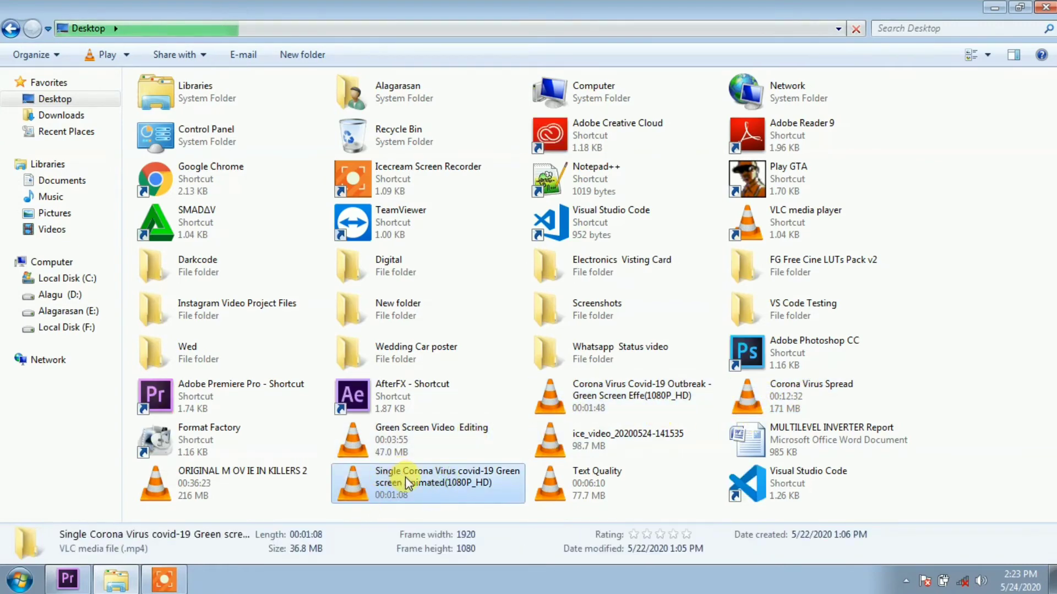
left_click(68, 578)
- Import the Single Corona Virus green screen video and open it in the Source monitor
left_click_drag(308, 222, 309, 223)
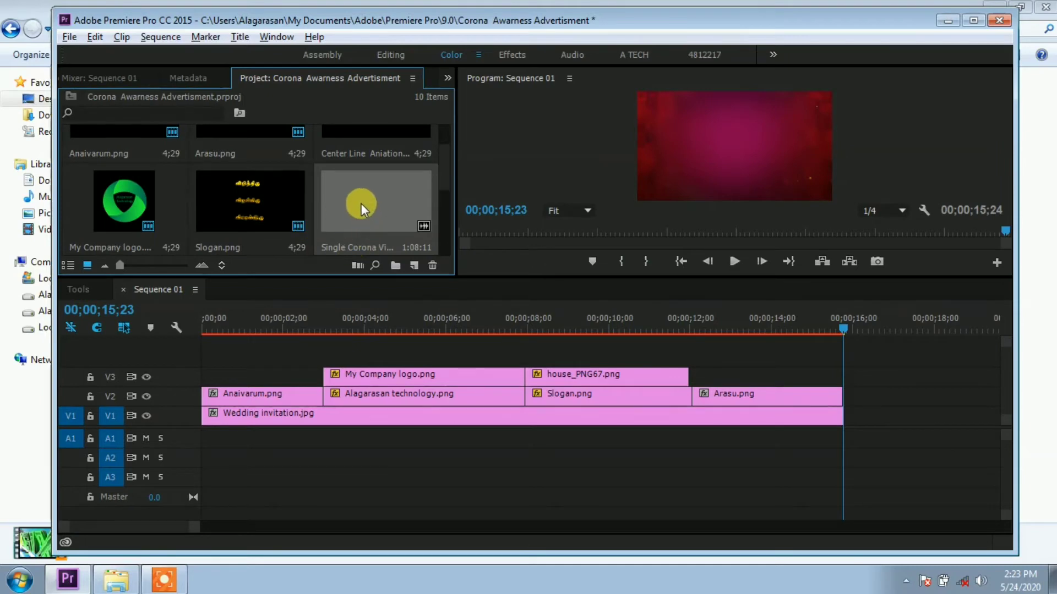
left_click(388, 208)
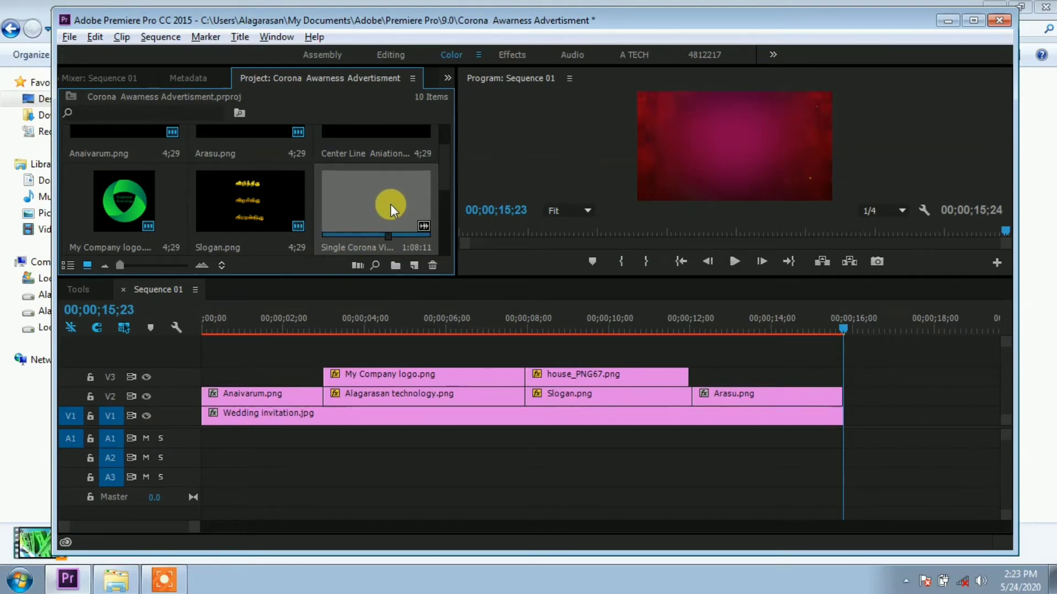
double_click(391, 206)
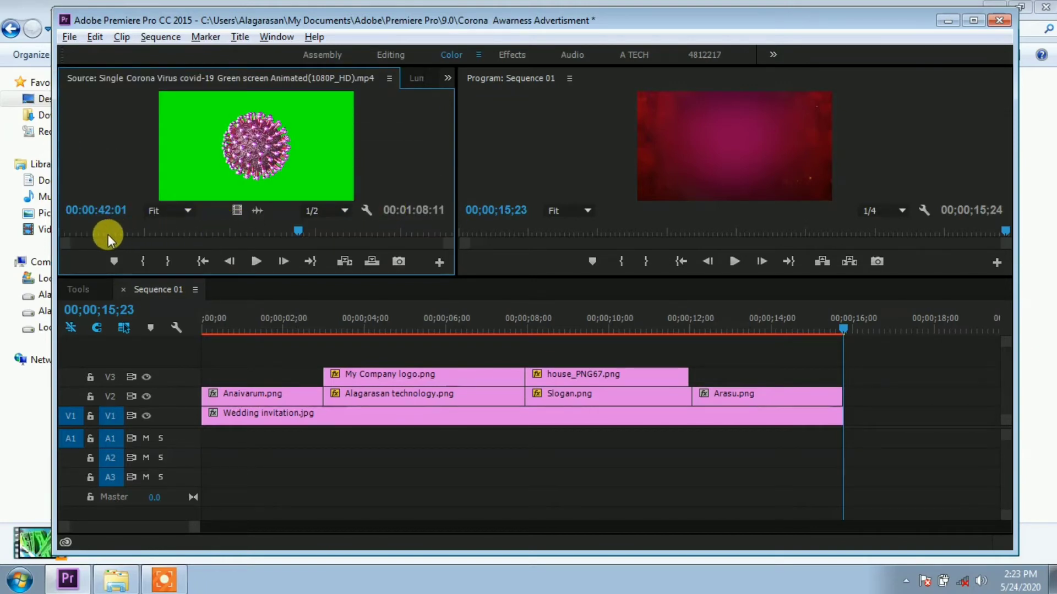
- Mark the clip's in point at 00:00:22:01 and out point at 00:01:02:08
mouse_move(108, 235)
left_mouse_down()
mouse_move(160, 226)
mouse_move(339, 246)
left_mouse_up()
left_click(145, 231)
left_click(382, 230)
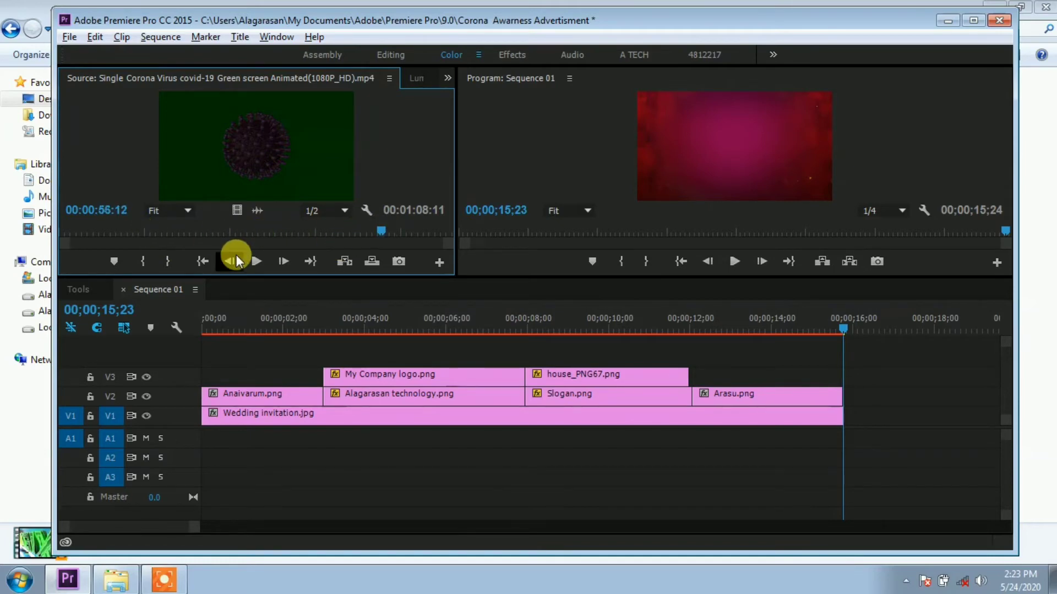
left_click(257, 264)
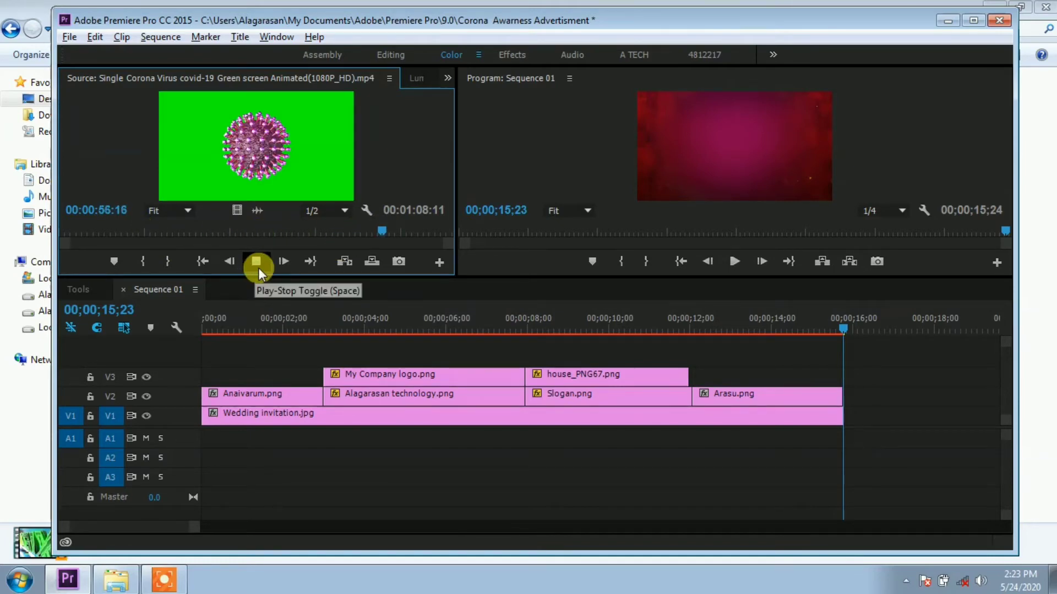
left_click(187, 231)
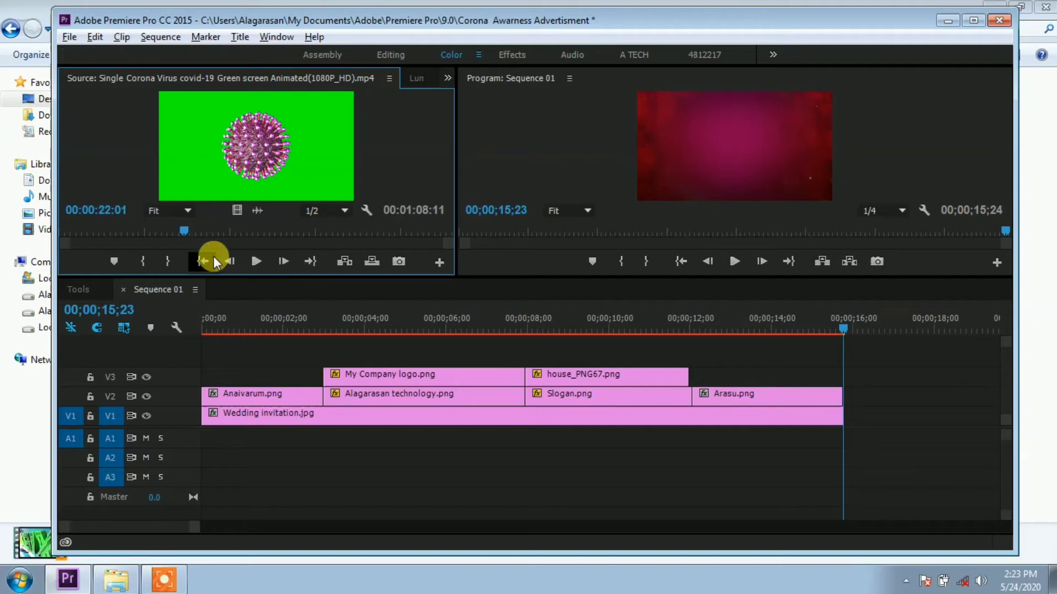
key("i")
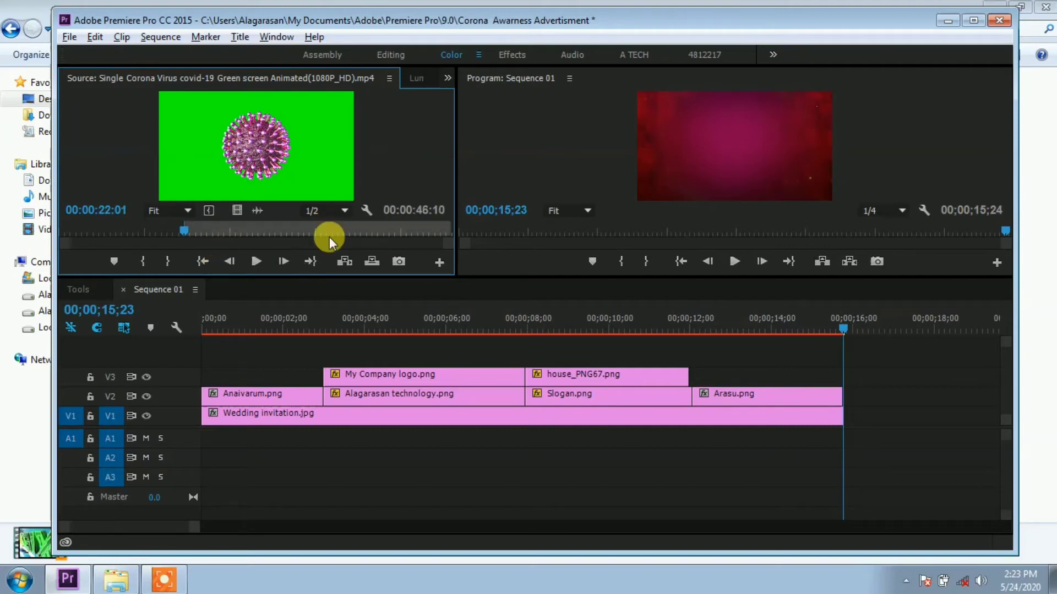
left_click(414, 231)
key("o")
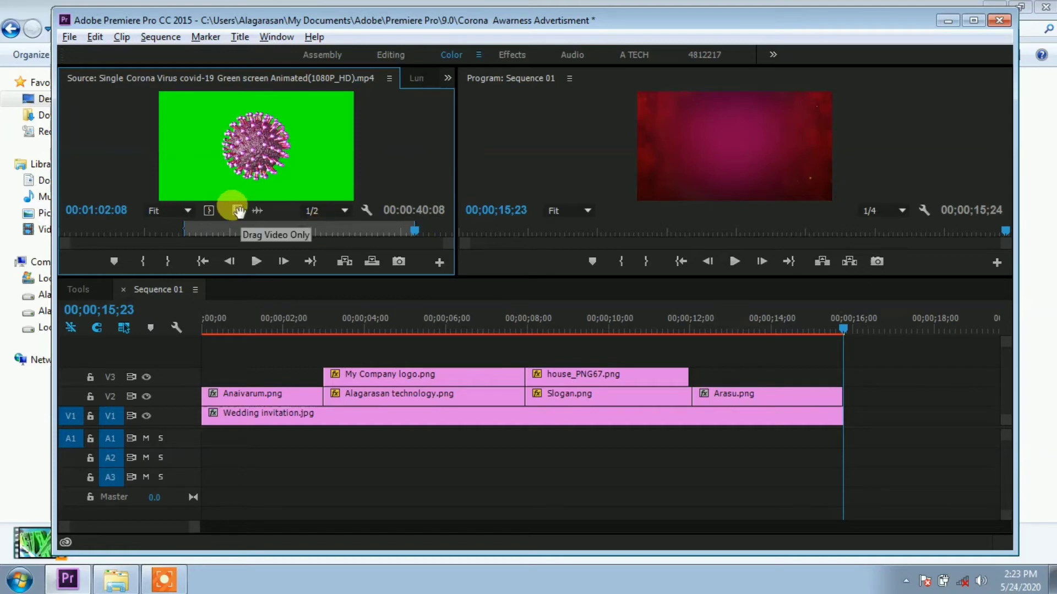
- Place the marked corona clip on V3 after house_PNG67 and cut it off at the background's end
mouse_move(683, 333)
left_mouse_down()
mouse_move(699, 388)
mouse_move(729, 333)
mouse_move(844, 342)
left_mouse_up()
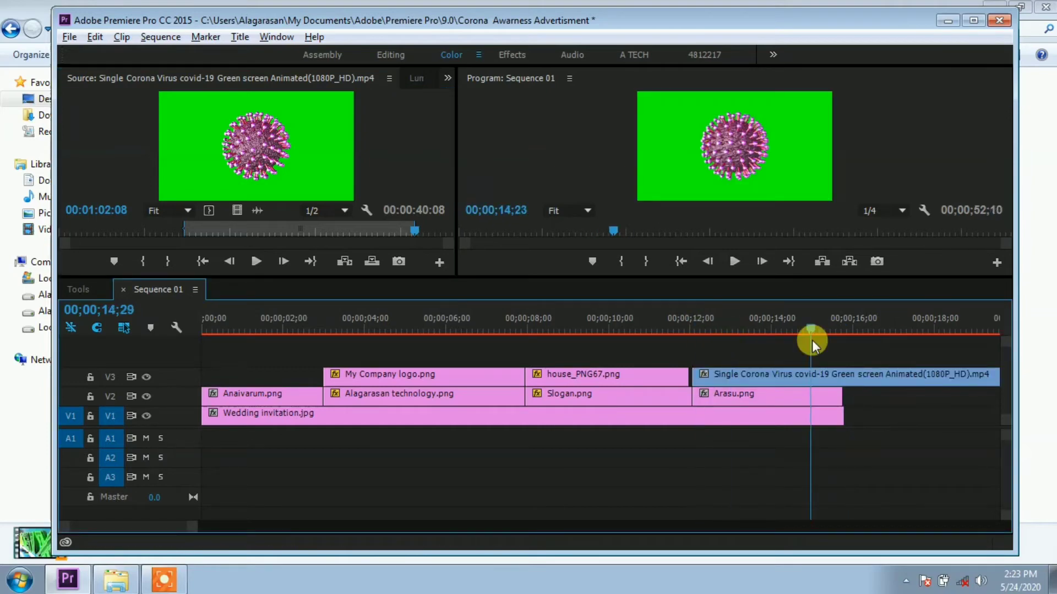
left_click(853, 378)
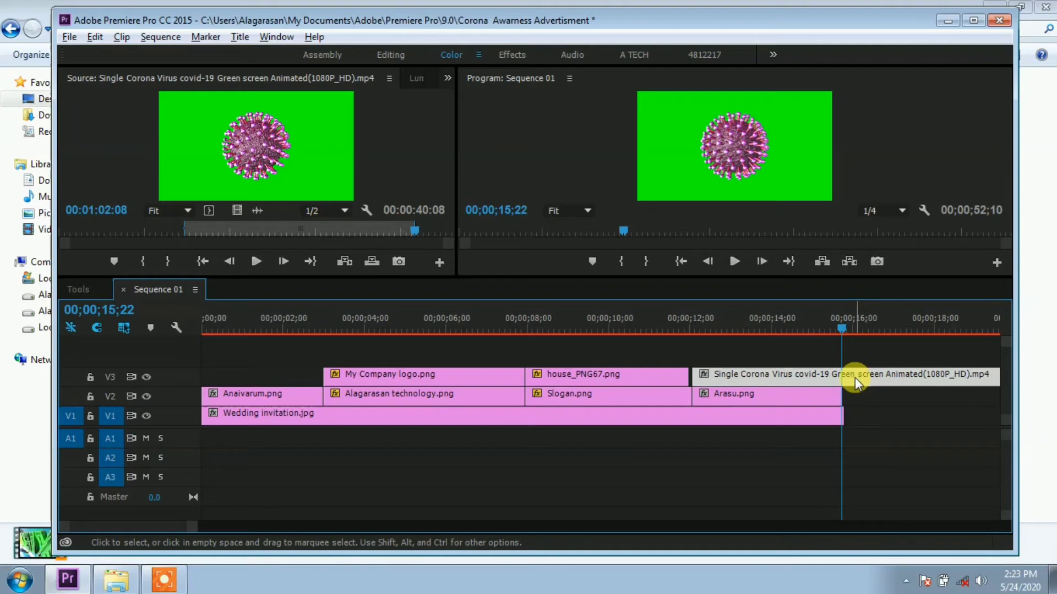
key("ctrl+k")
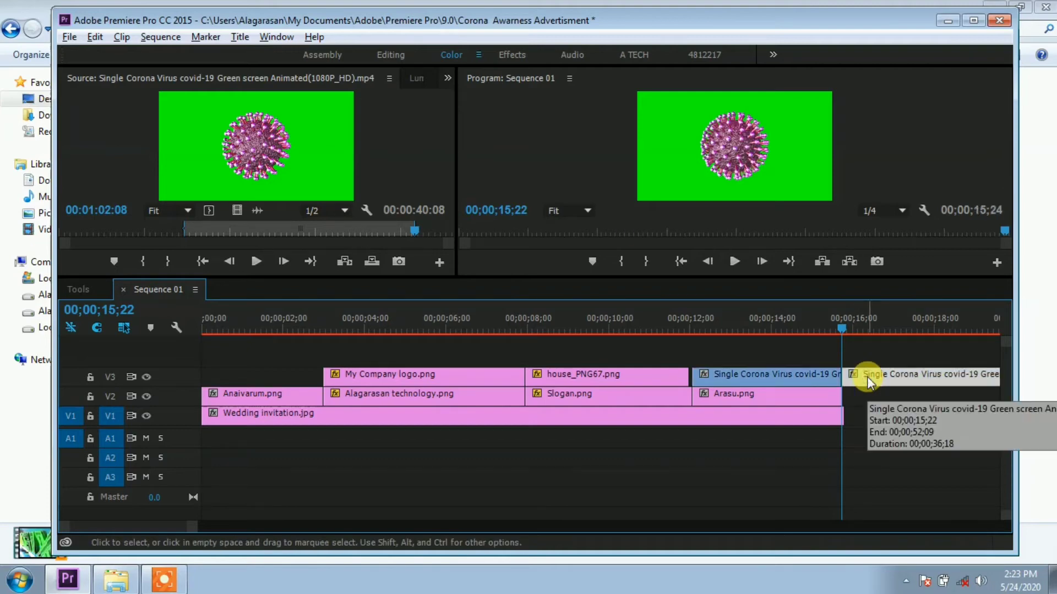
key("Delete")
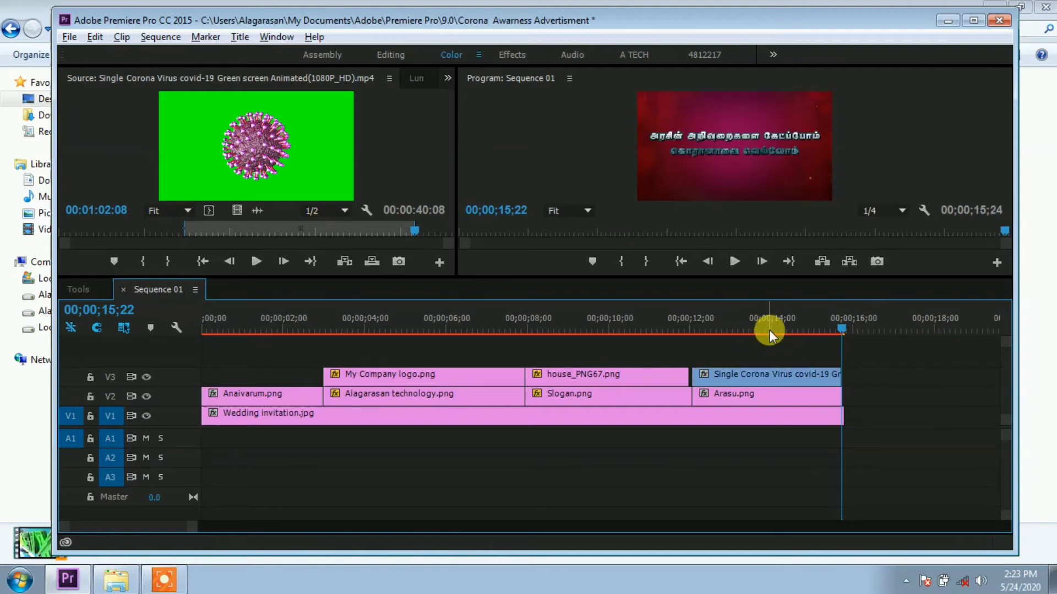
- Move the playhead to 00;00;13;11 and show Effect Controls in place of the Source monitor
left_click(745, 325)
left_click(768, 397)
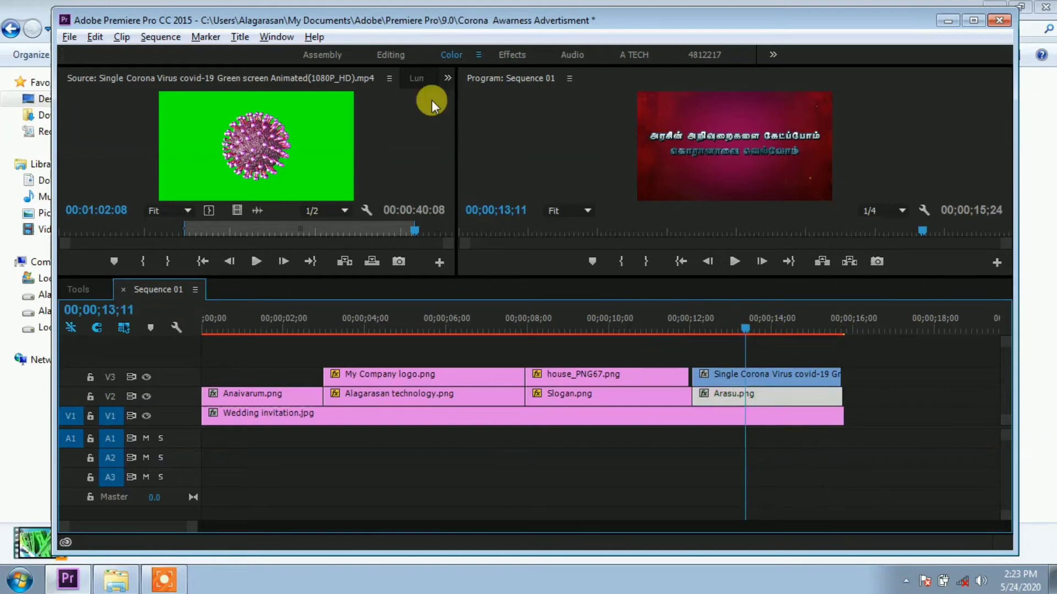
left_click(447, 77)
left_click(468, 149)
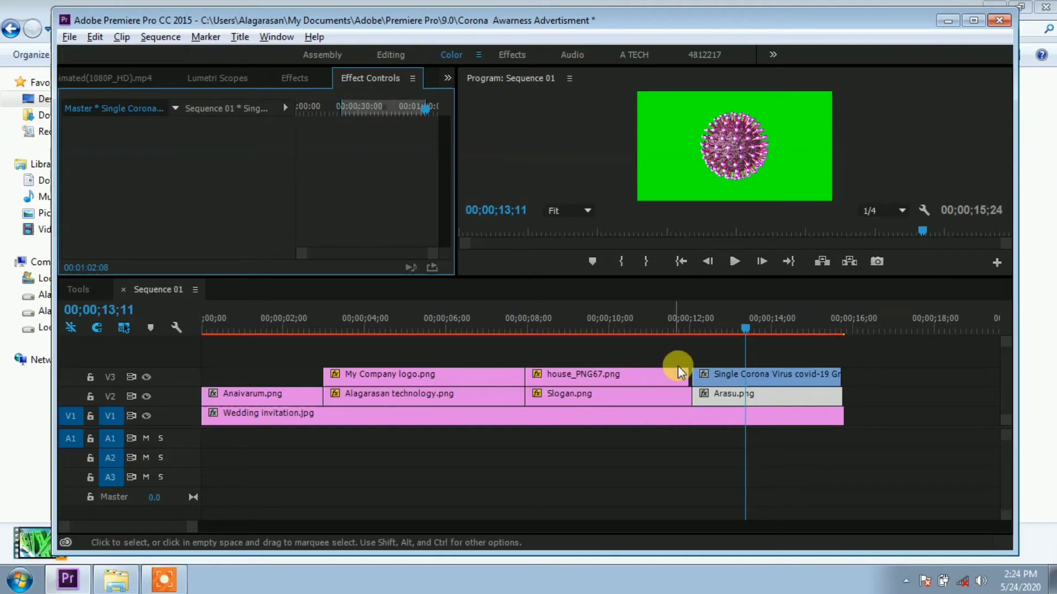
- Search the effects for 'ultra' and drop Ultra Key onto the green-screen virus clip on V3
left_click(721, 397)
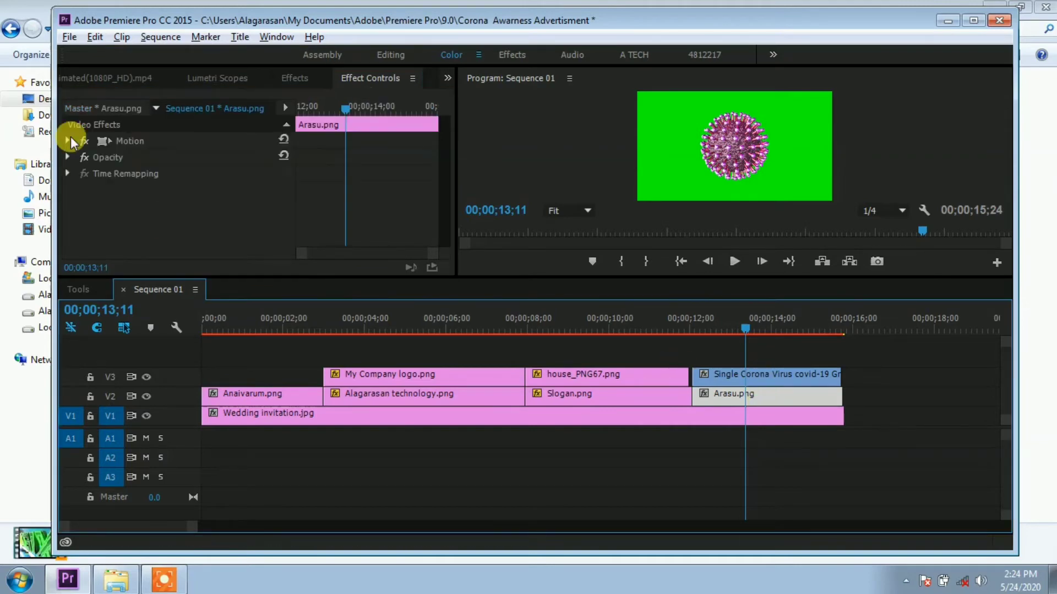
left_click(734, 375)
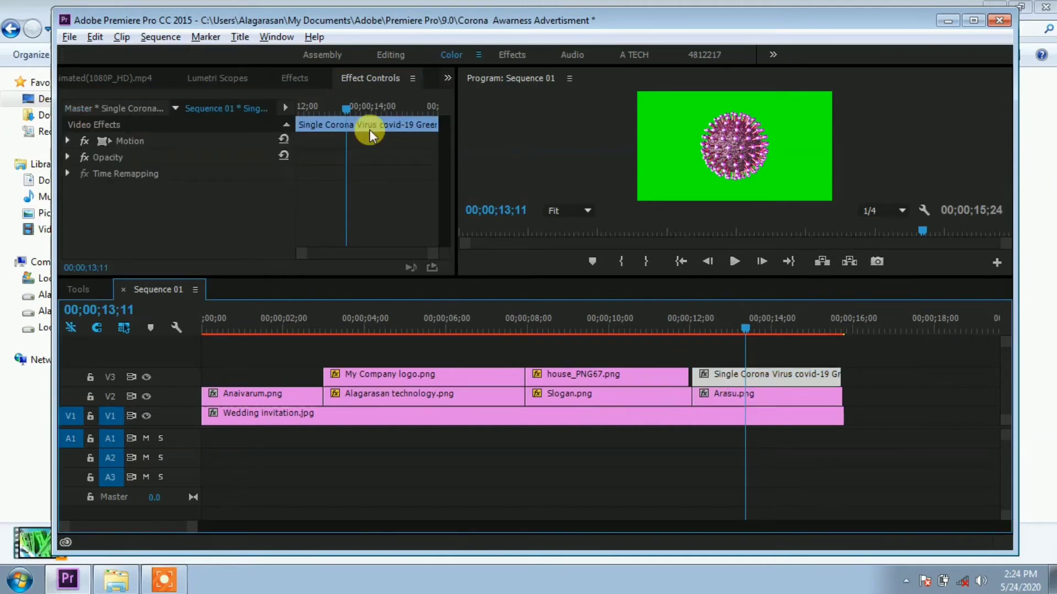
left_click(297, 78)
left_click(106, 99)
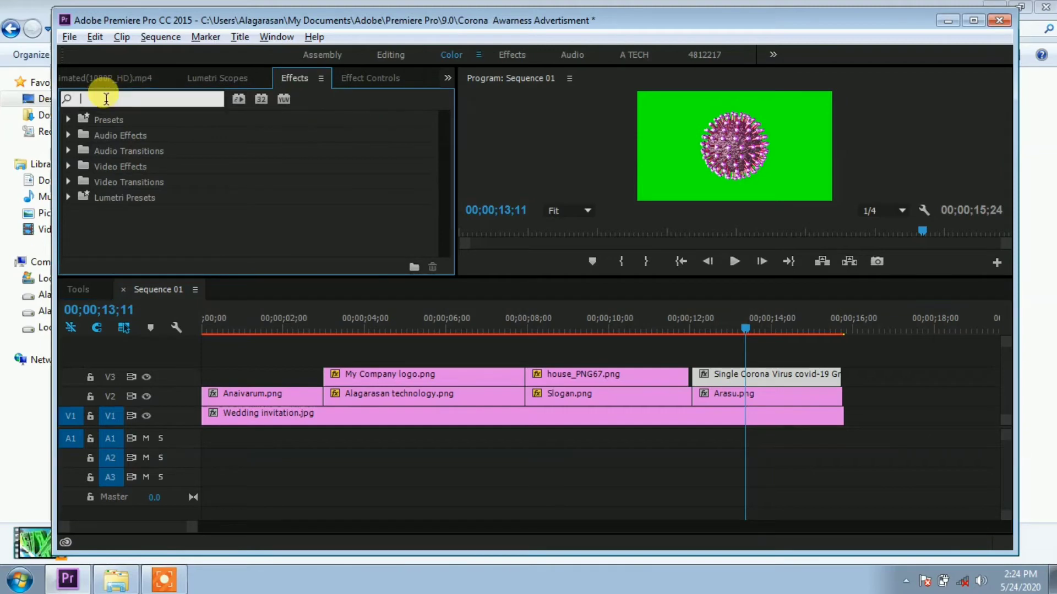
type("ul")
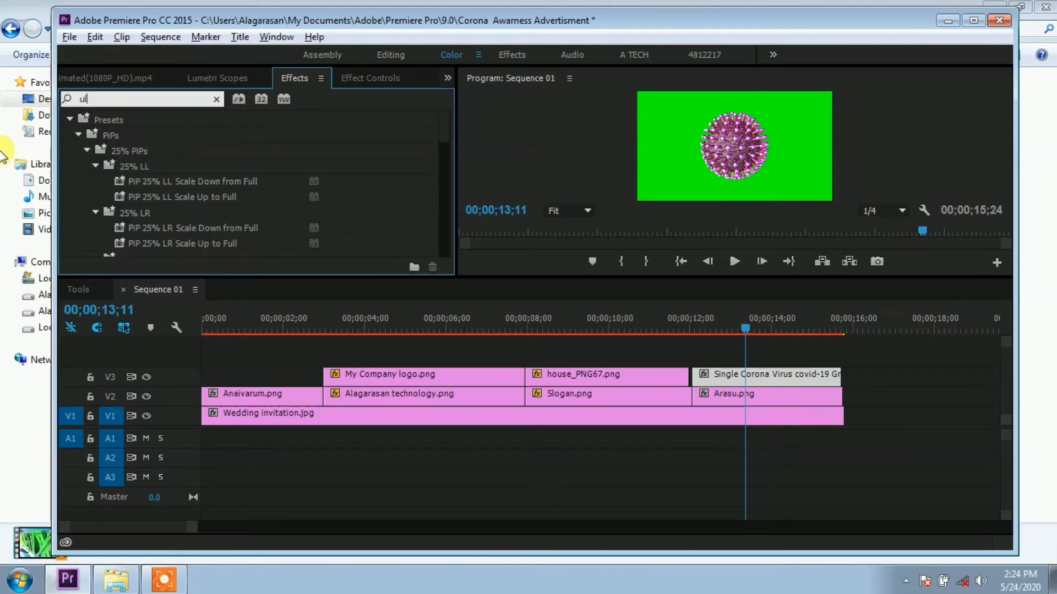
type("tra")
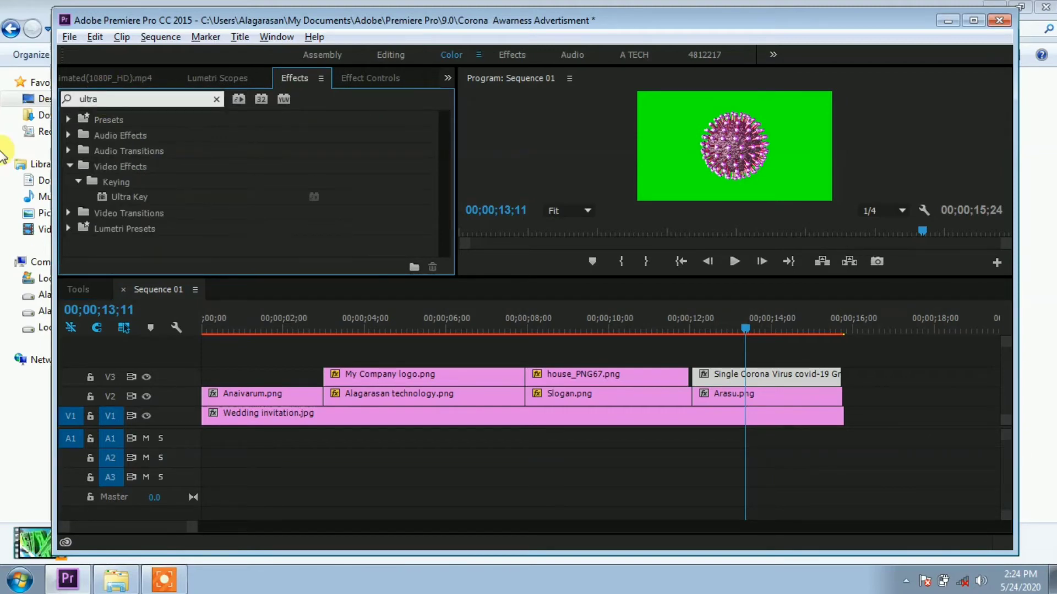
left_click(130, 196)
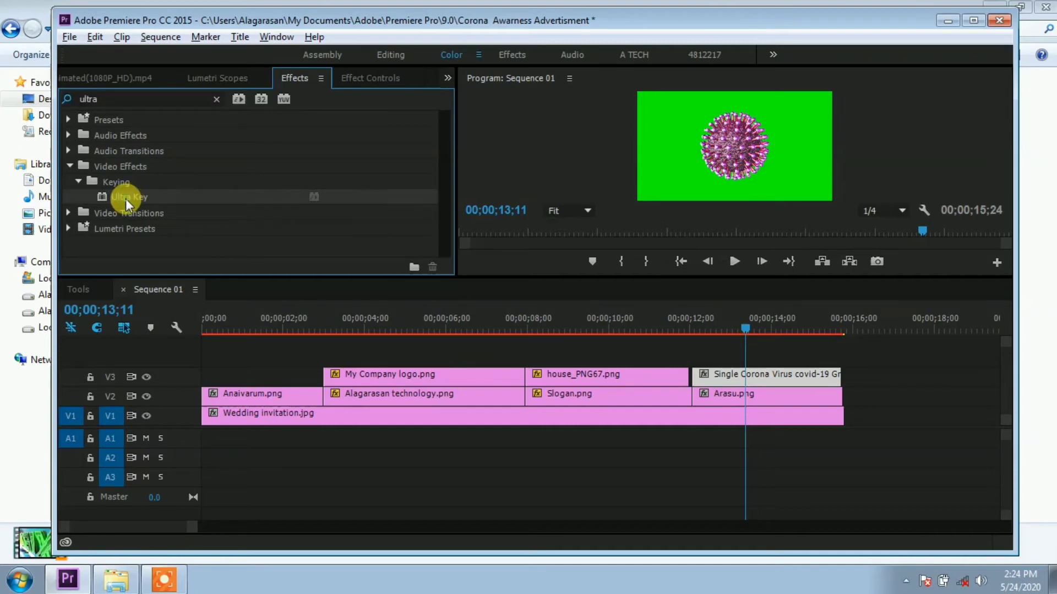
left_click_drag(126, 199, 761, 380)
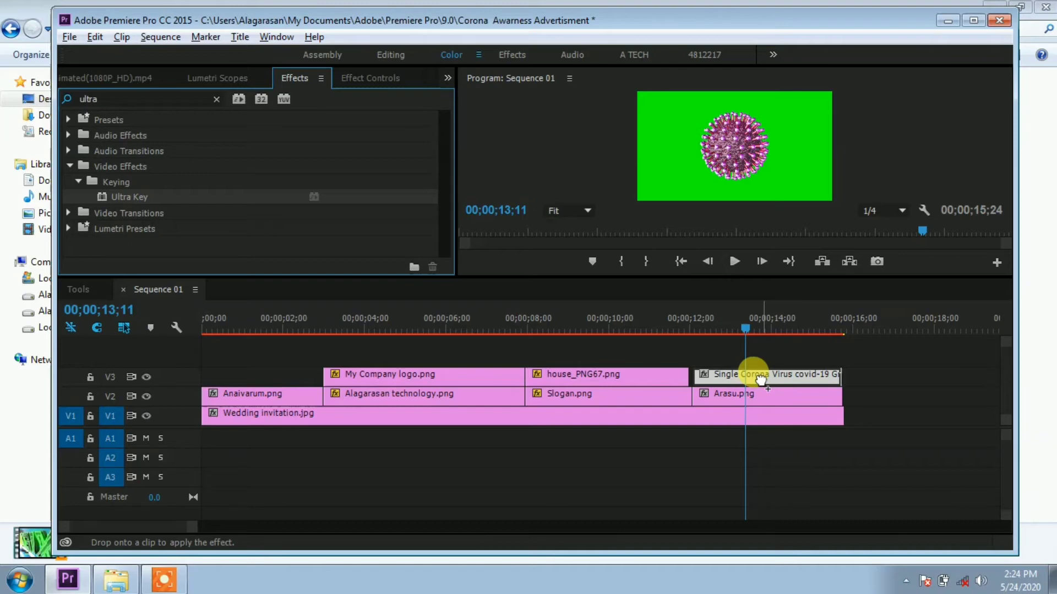
left_click_drag(761, 380, 761, 380)
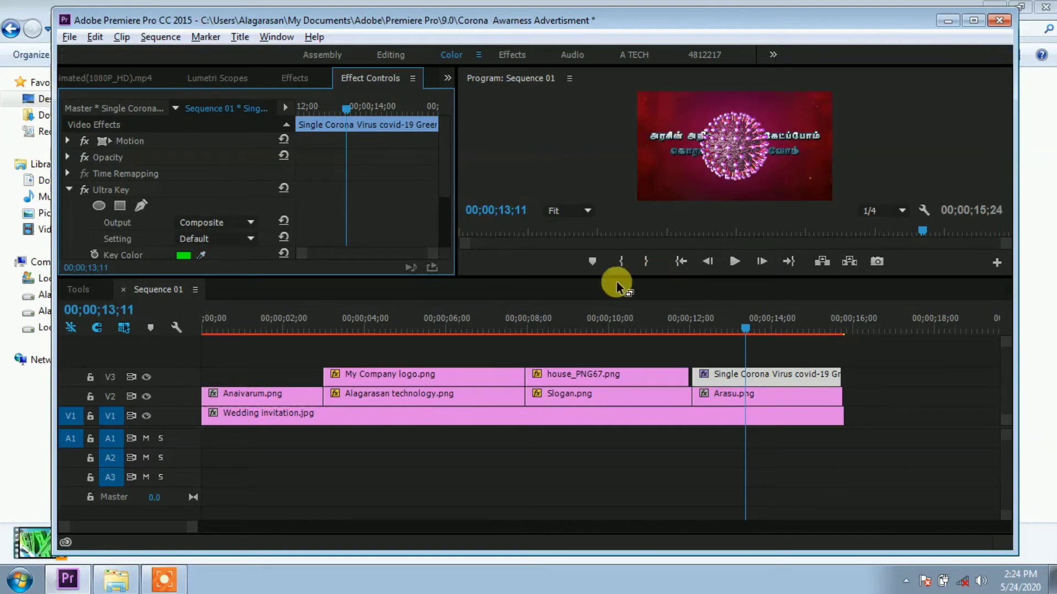
left_click(754, 331)
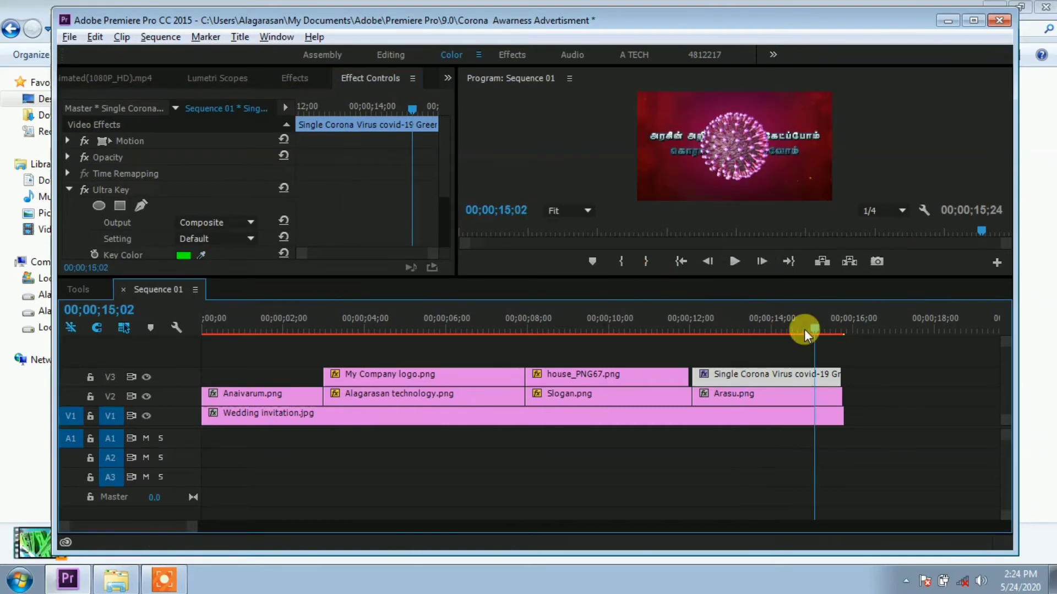
- Scale the keyed virus clip down to 67% in its Motion settings
left_click_drag(754, 334, 756, 332)
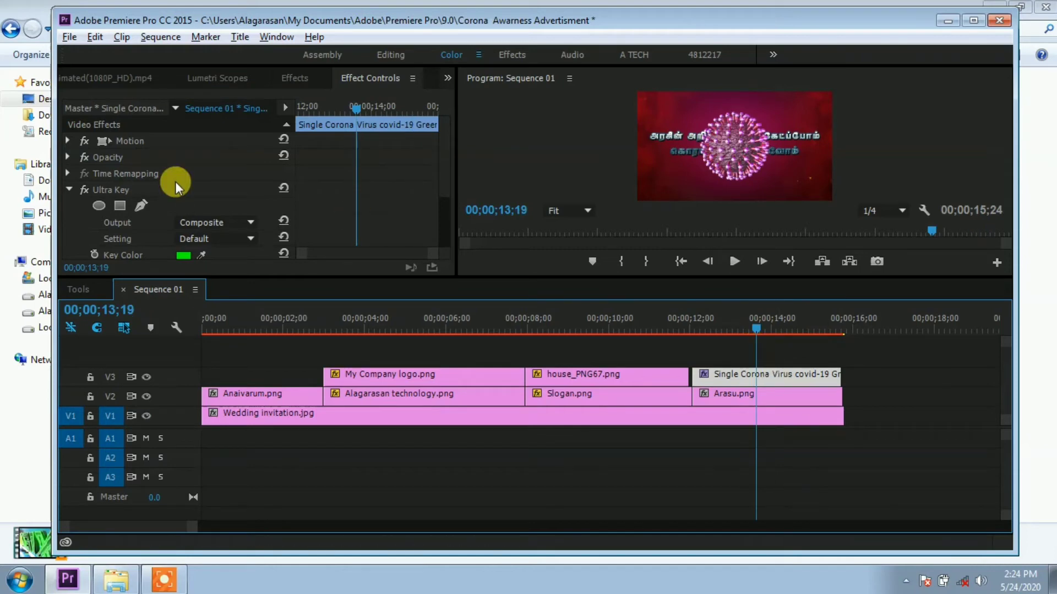
left_click(68, 141)
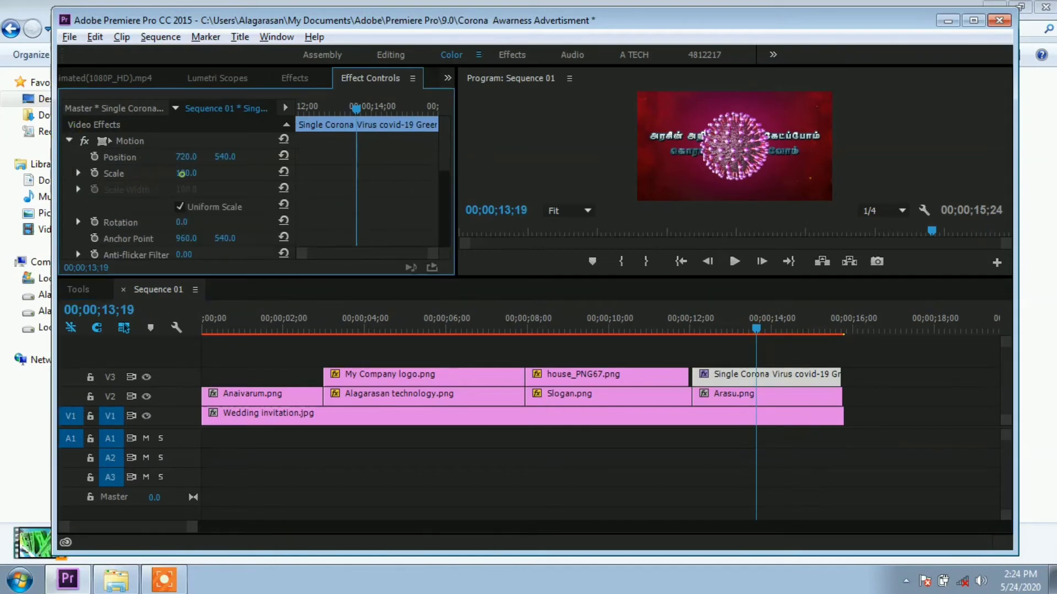
mouse_move(184, 173)
left_mouse_down()
mouse_move(234, 182)
mouse_move(165, 156)
mouse_move(243, 177)
left_mouse_up()
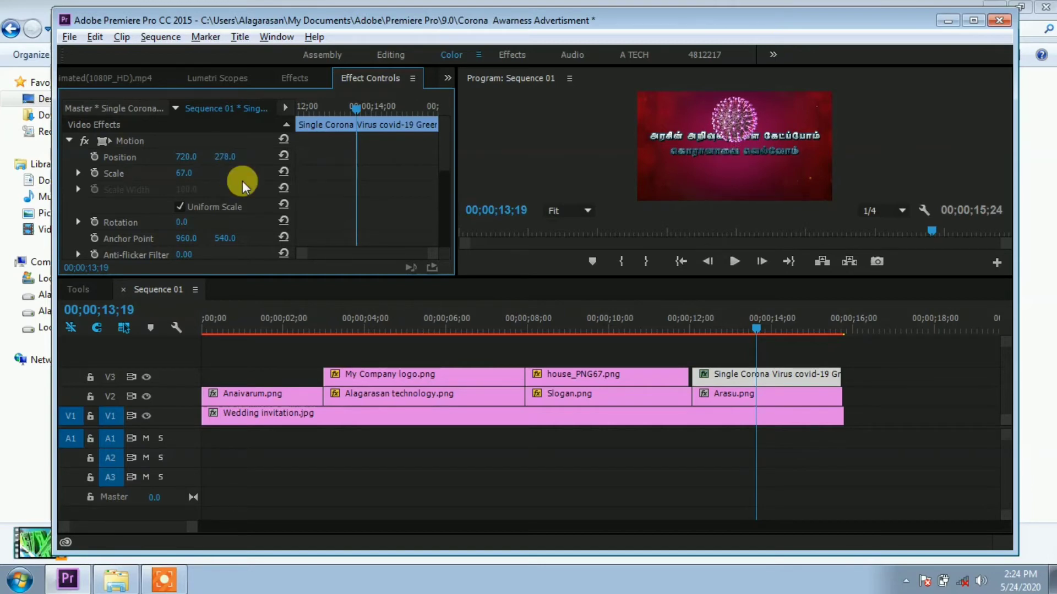
- Lower the Arasu.png Tamil title to Position Y 760
left_click(766, 395)
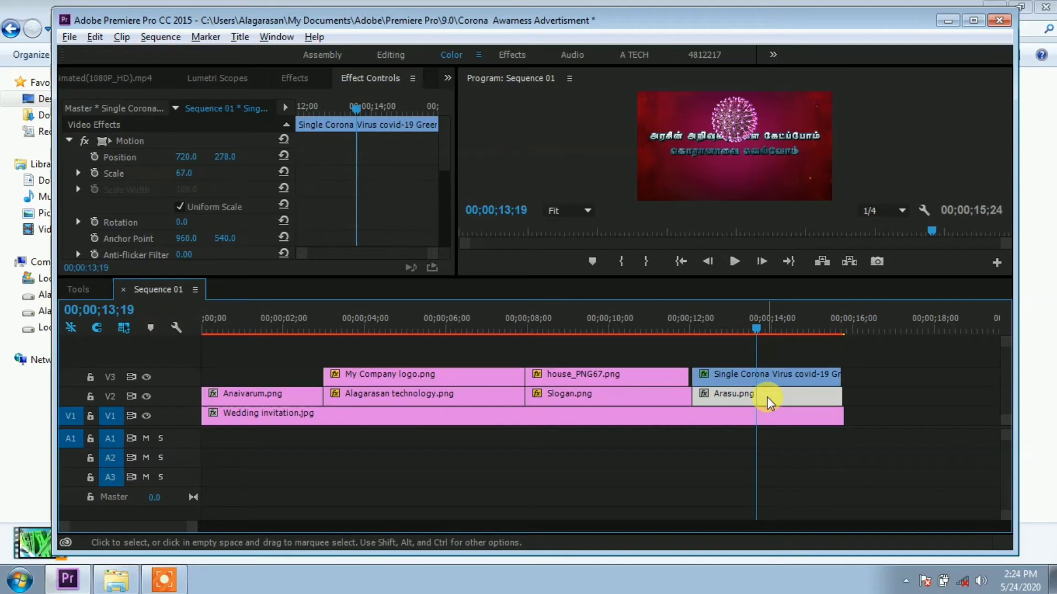
left_click(68, 141)
mouse_move(225, 156)
left_mouse_down()
mouse_move(247, 156)
mouse_move(228, 160)
left_mouse_up()
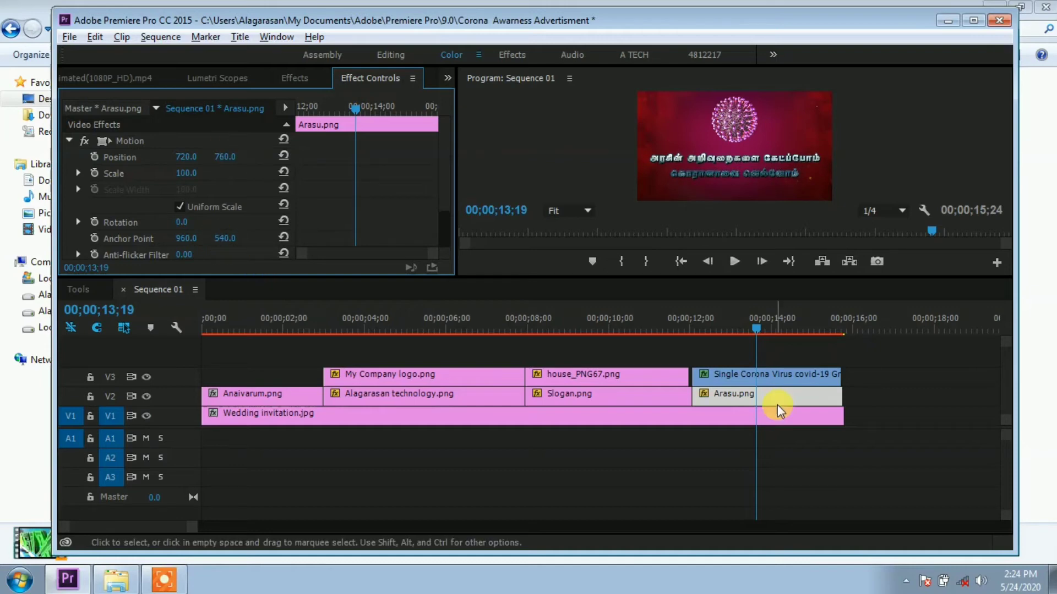
left_click_drag(756, 329, 698, 332)
- At 12;02, add a starting Position keyframe with the Tamil title pushed below the frame (Y 1308)
left_click(708, 406)
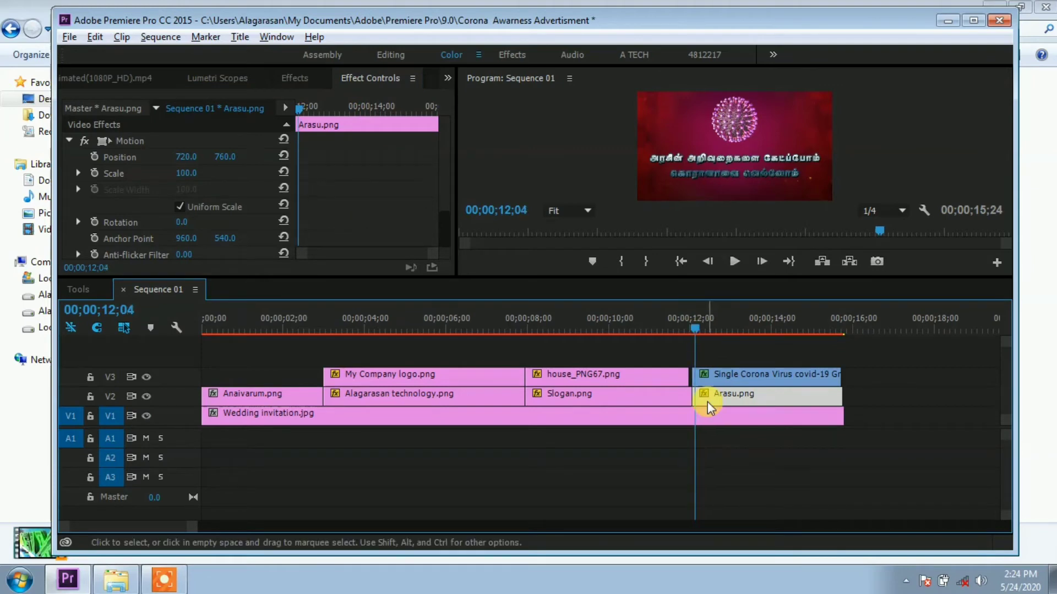
left_click(694, 330)
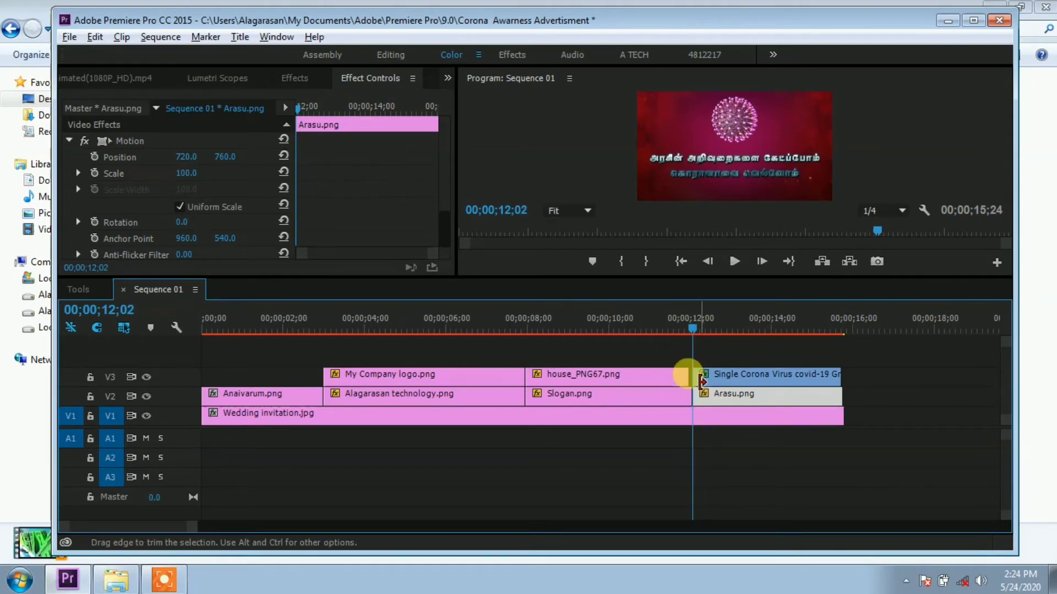
left_click(96, 157)
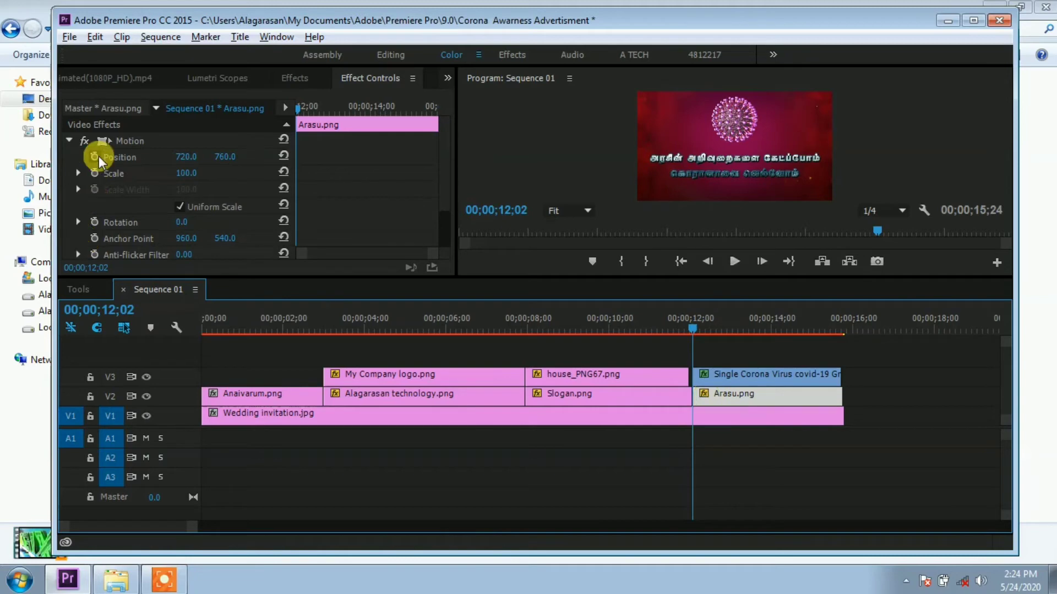
left_click_drag(220, 157, 240, 157)
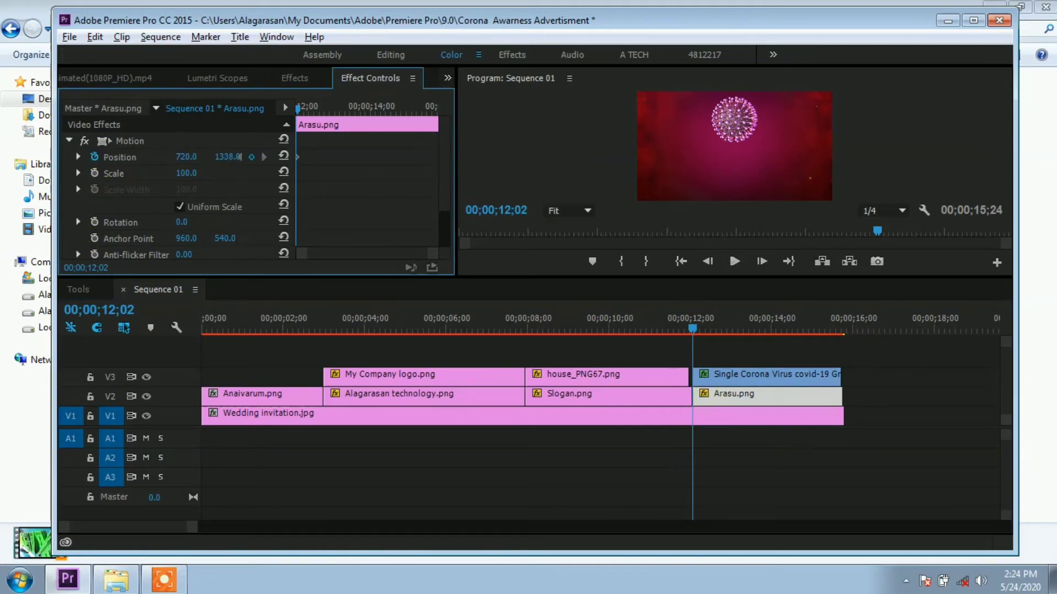
- At 13;08, add an ending Position keyframe with the title at Y 765
left_click(735, 330)
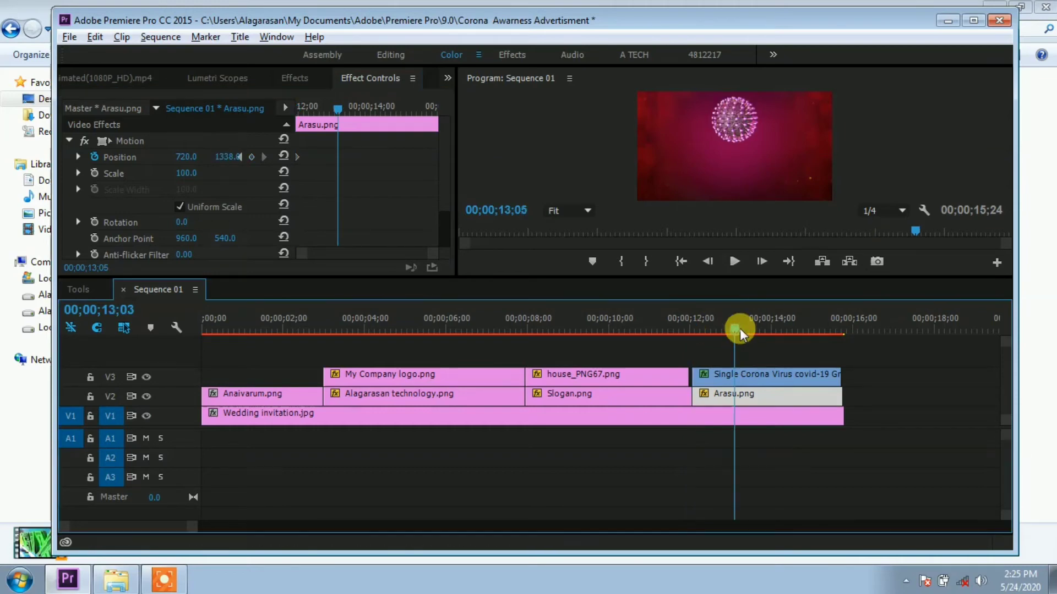
left_click_drag(740, 333, 741, 330)
left_click(224, 158)
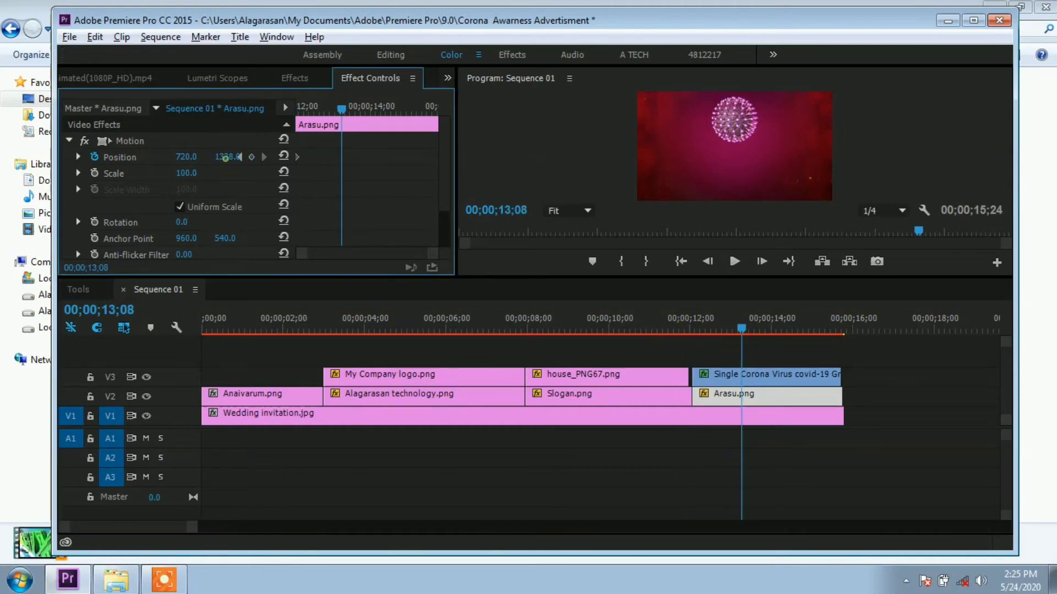
type("1220765")
key("Return")
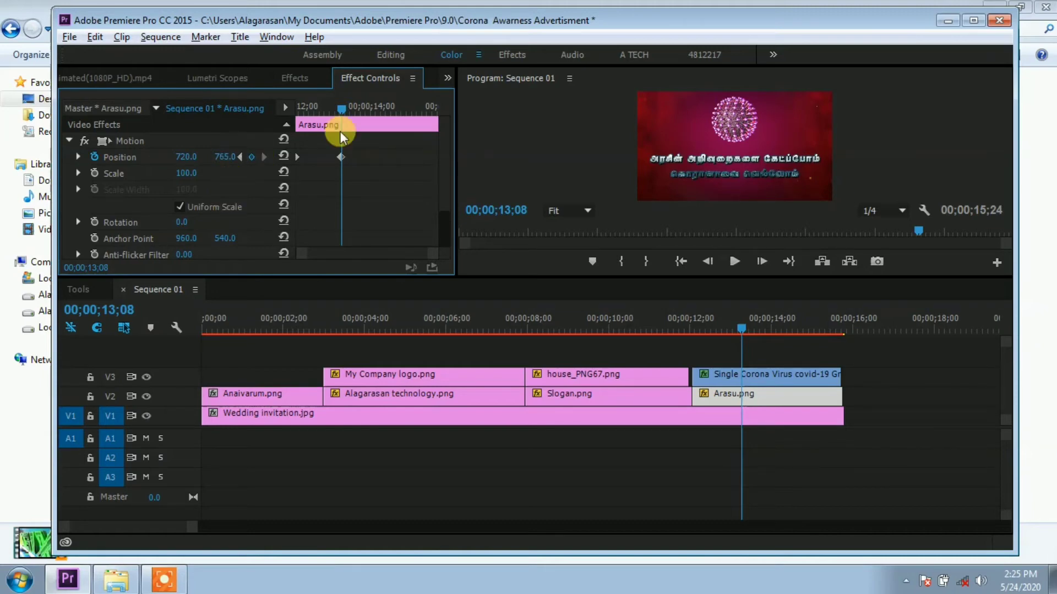
left_click(341, 157)
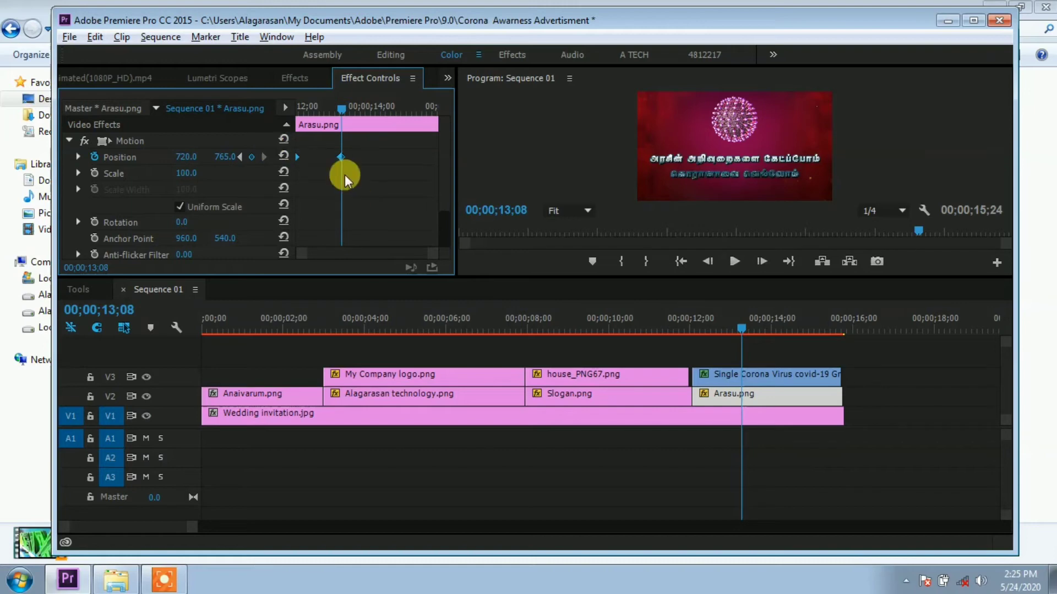